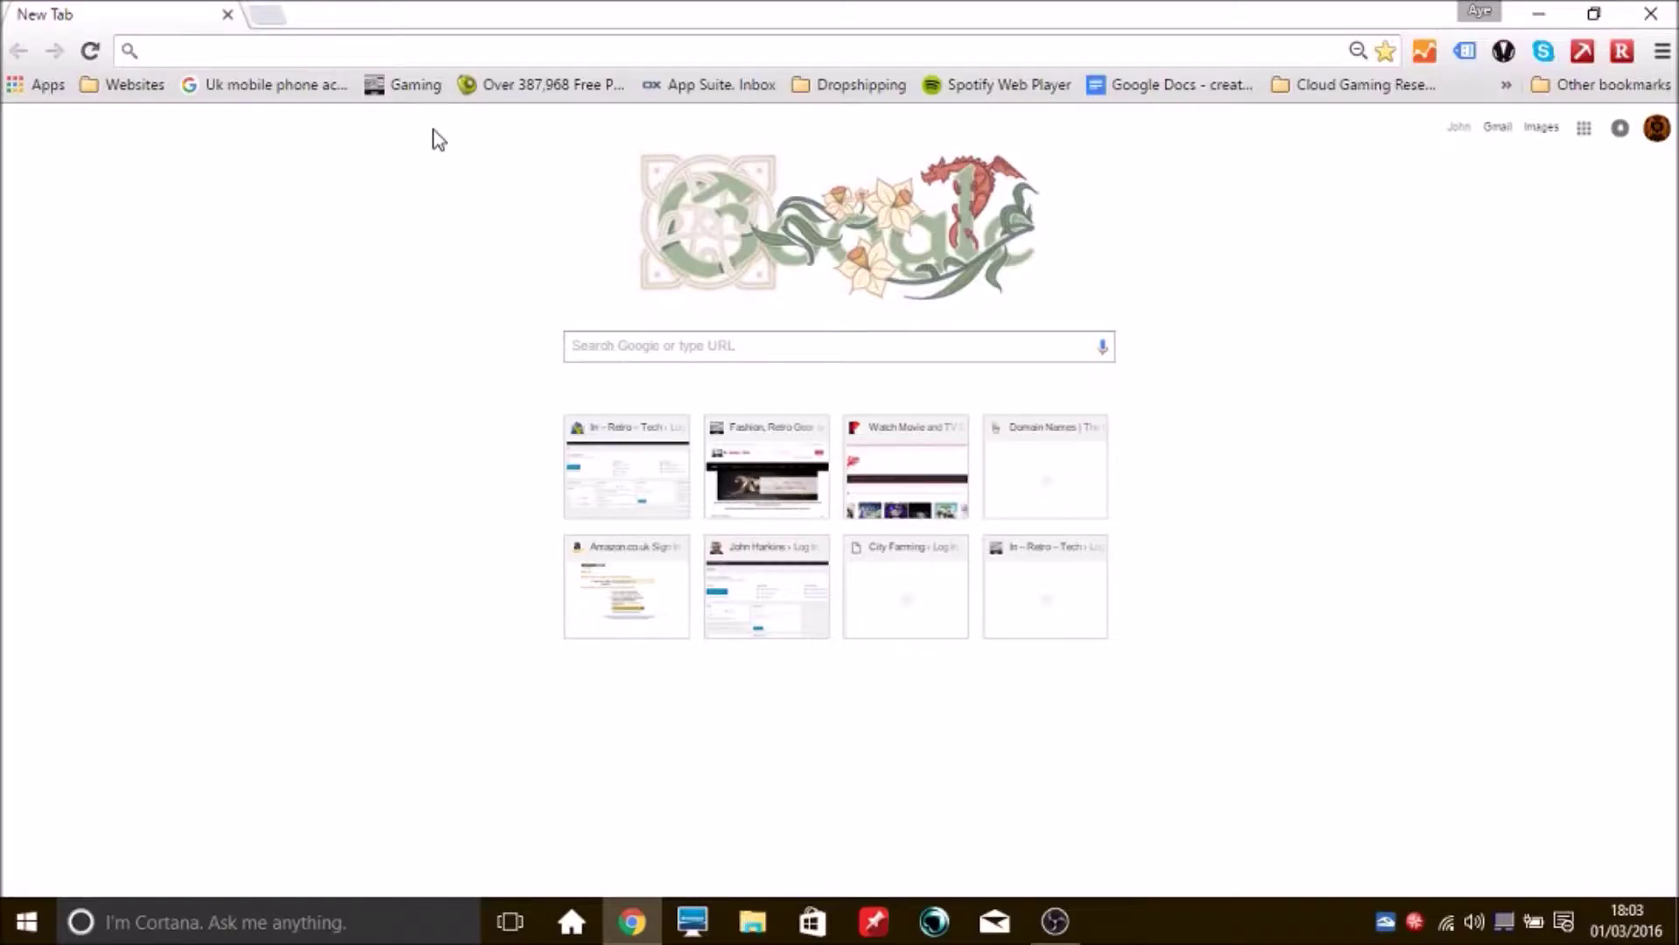
text(www.graph)
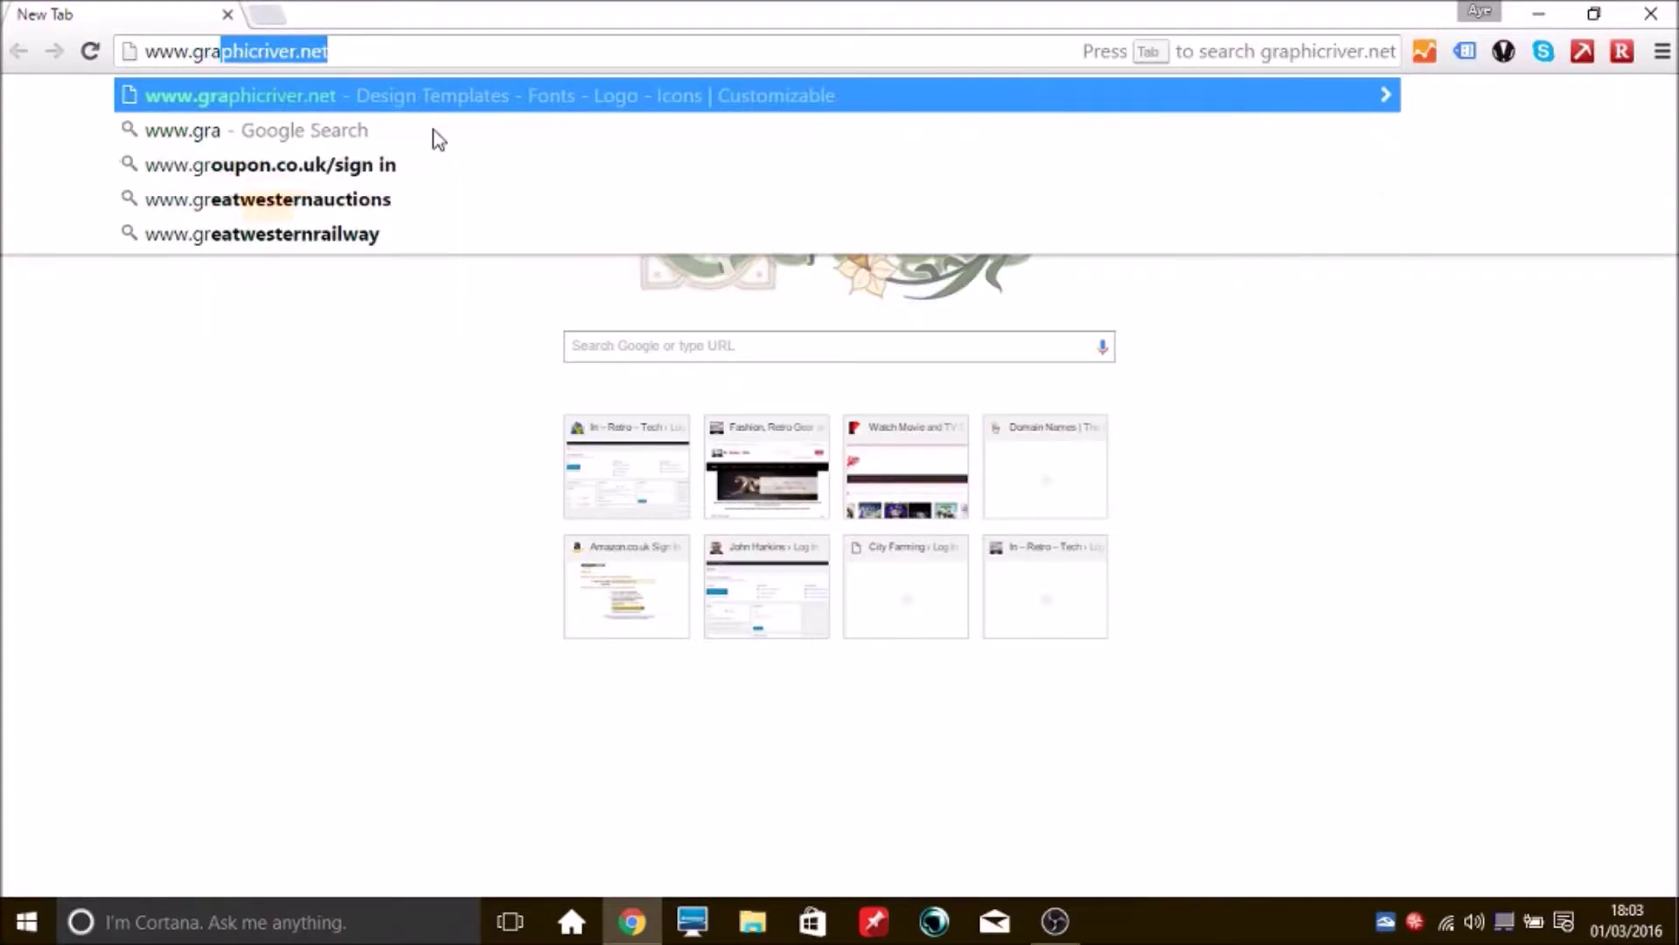
text(ic)
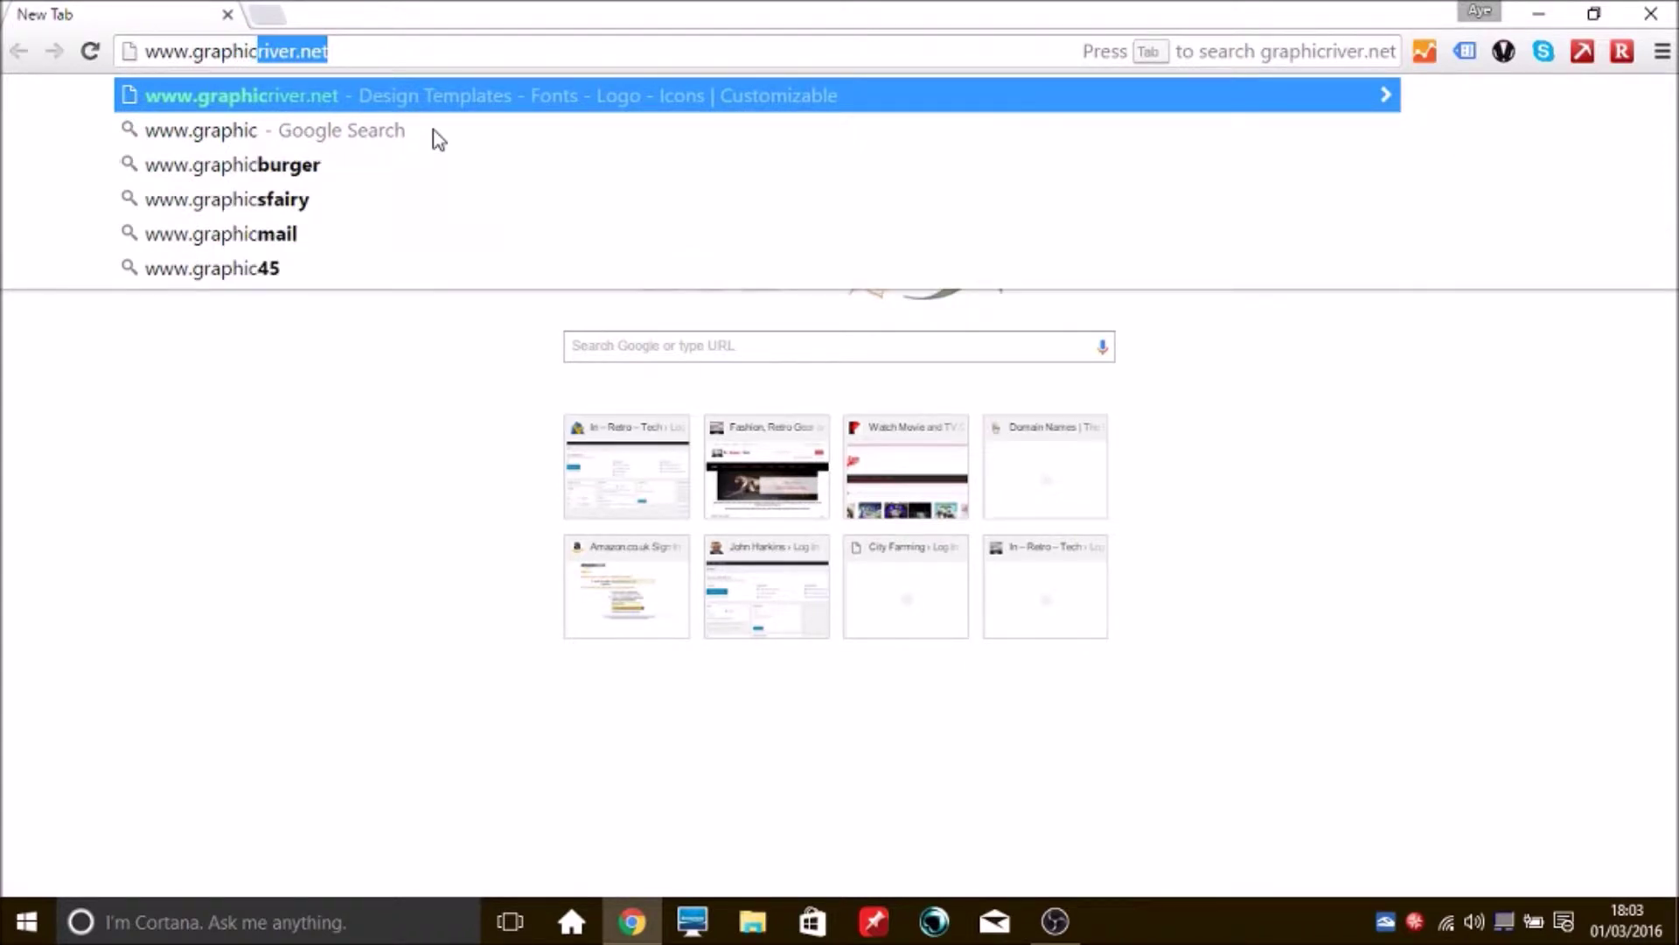
- Search GraphicRiver for 'farmer logo' and scroll through the 207 results
key(Return)
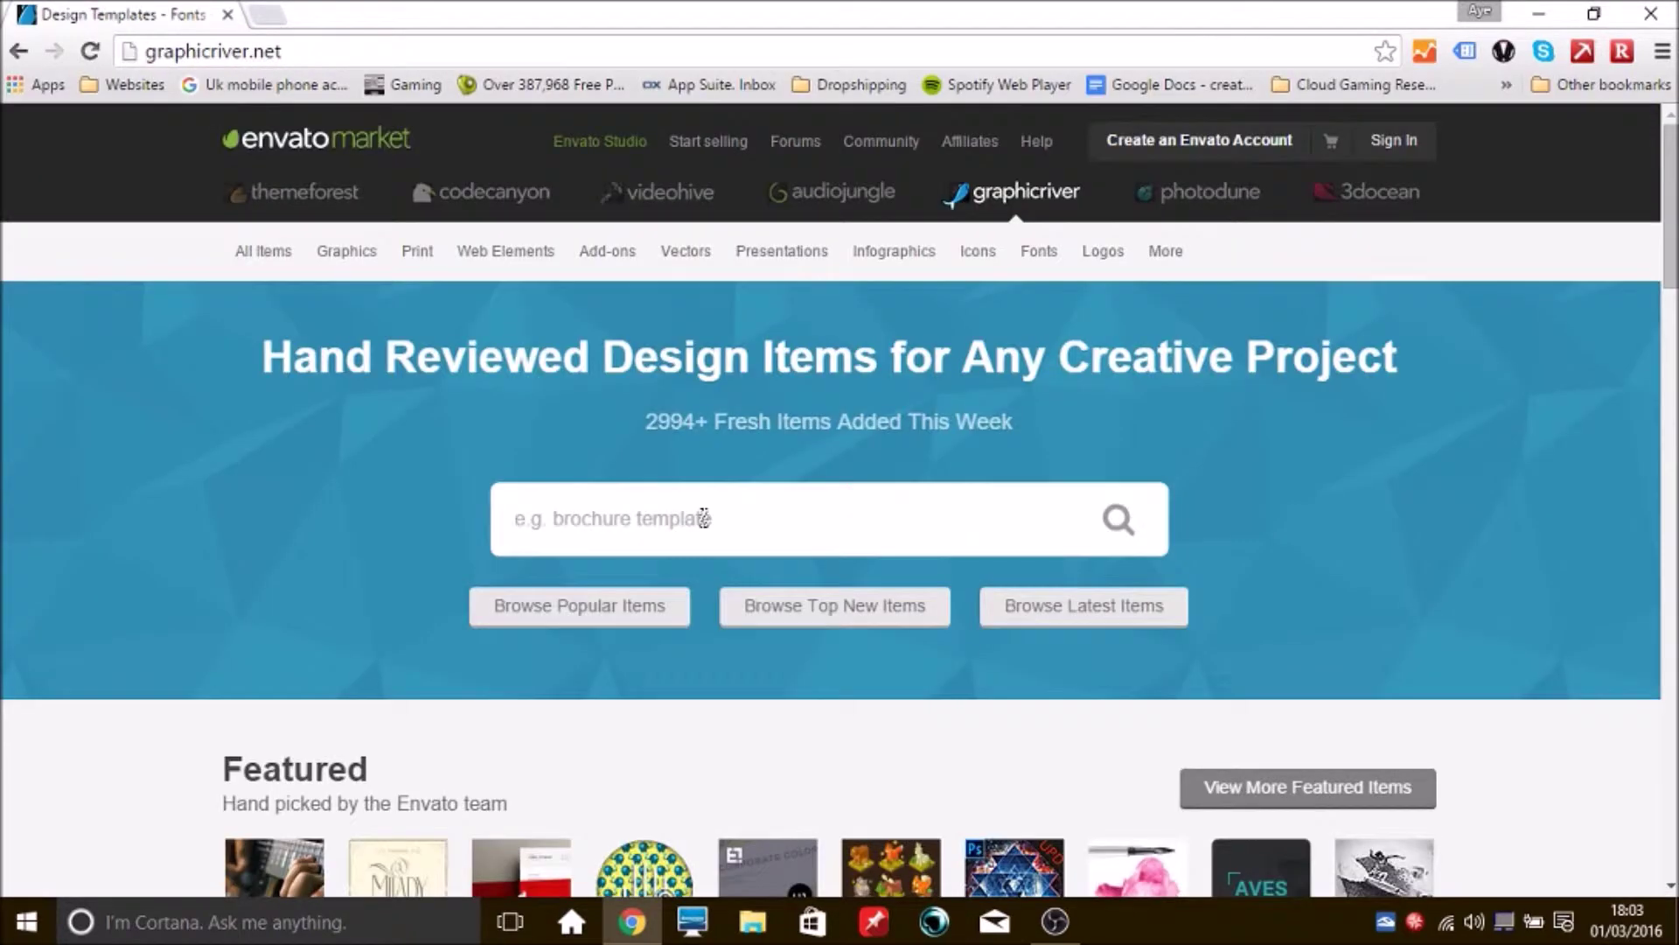
click(704, 518)
text(far)
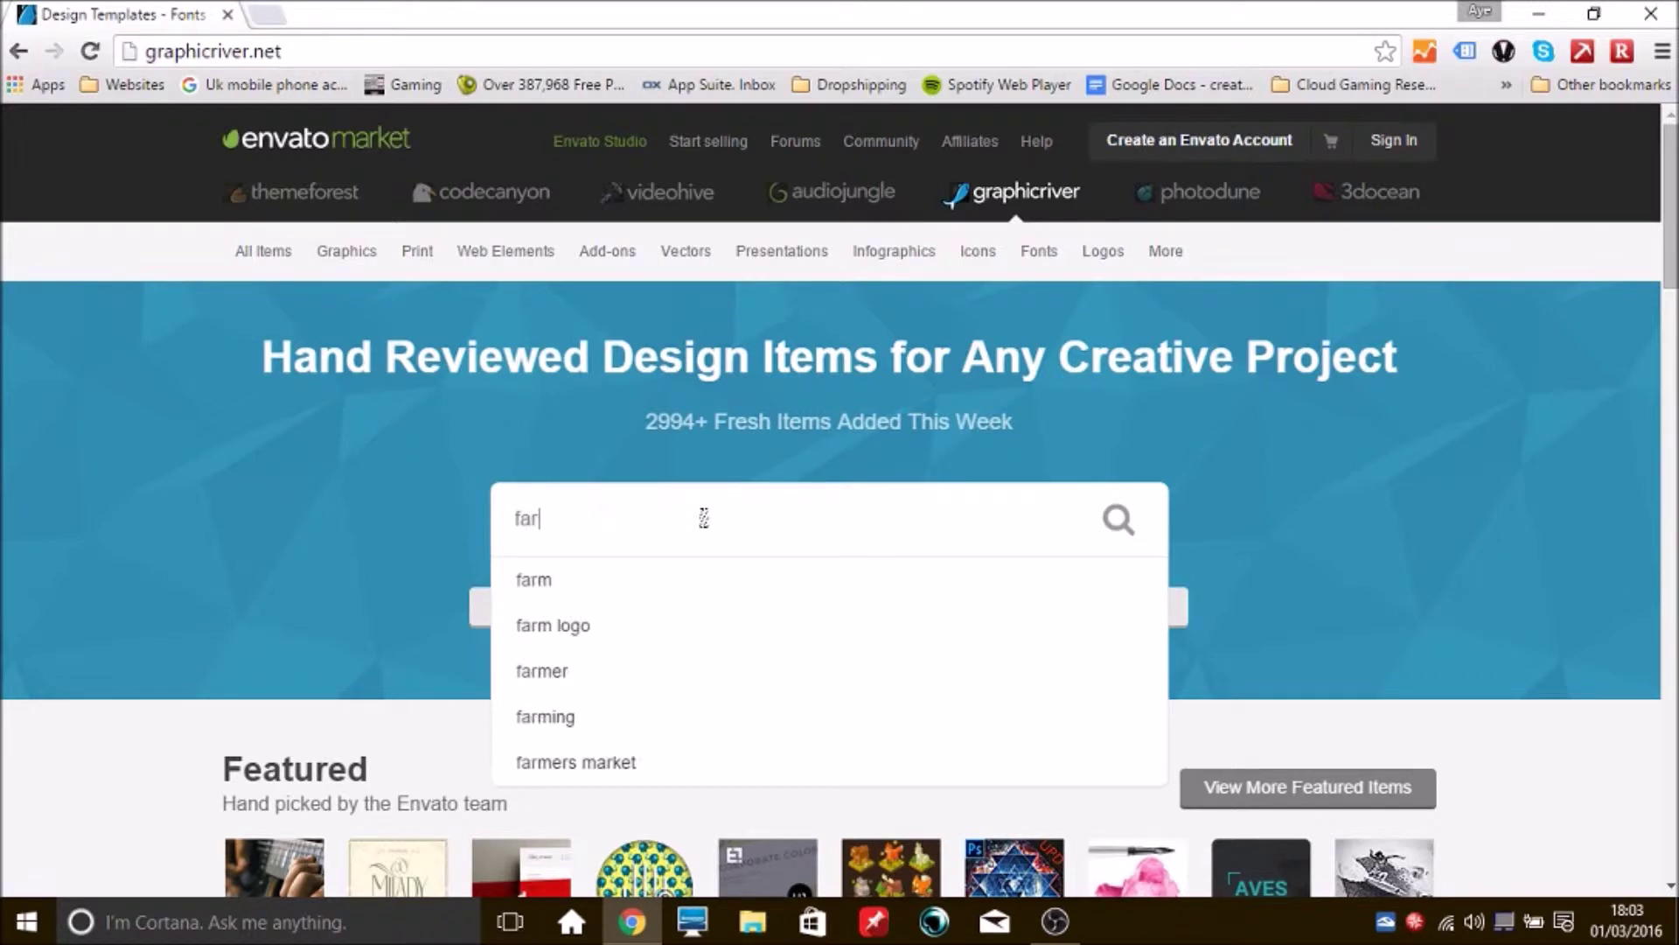
text(mer)
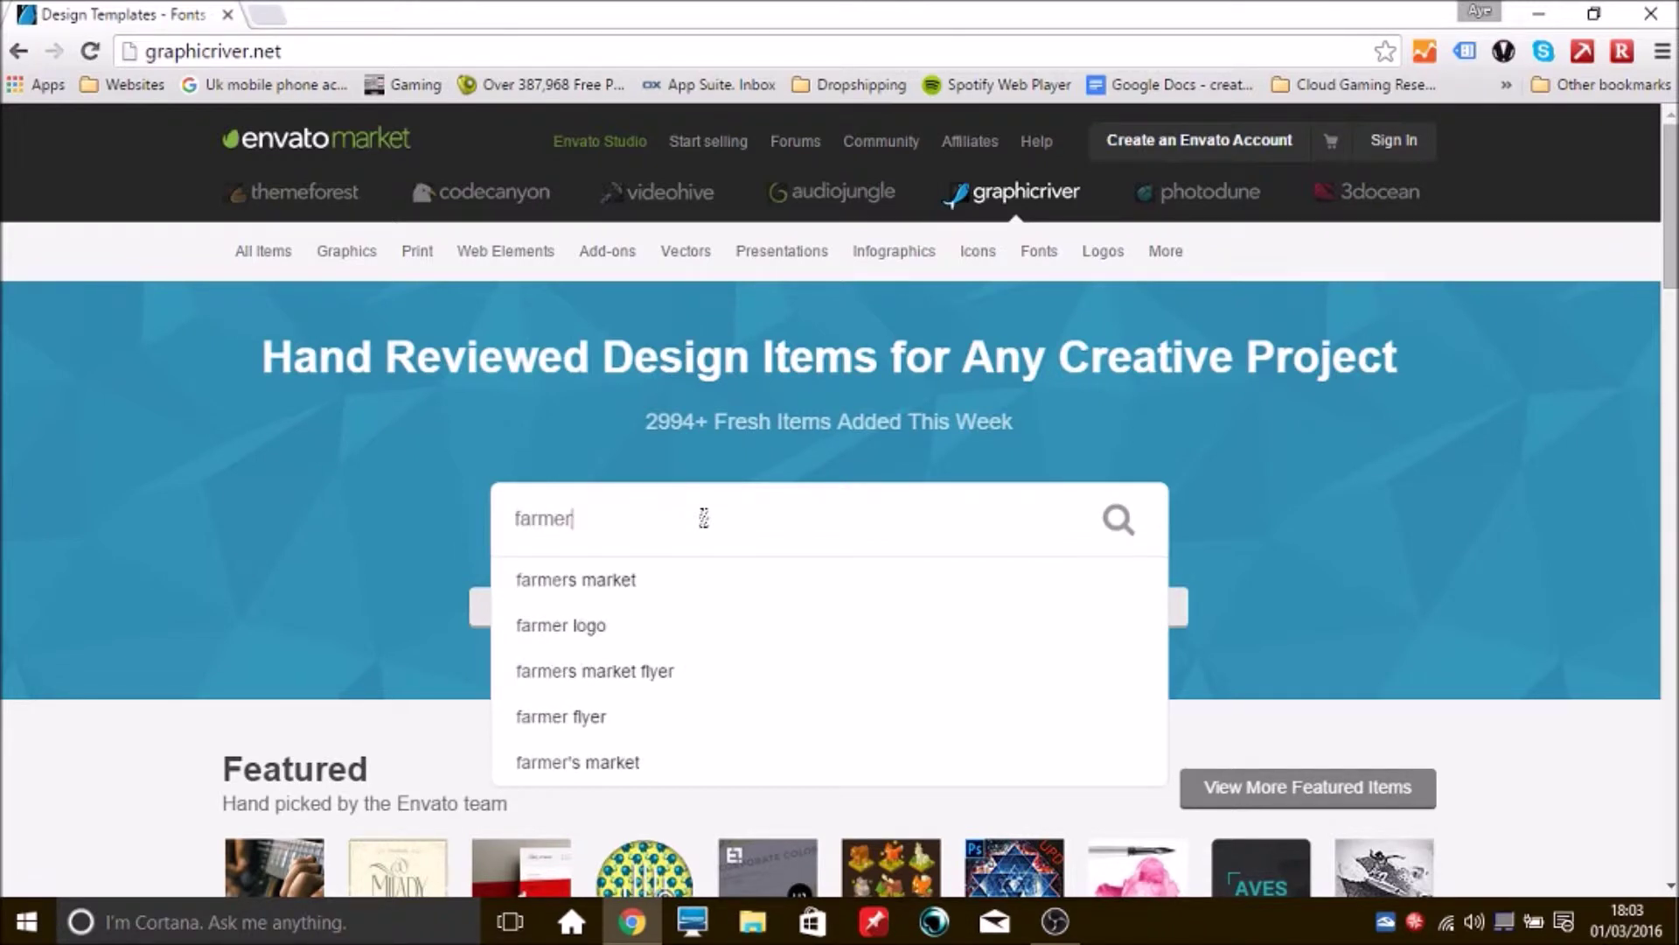
text( lo)
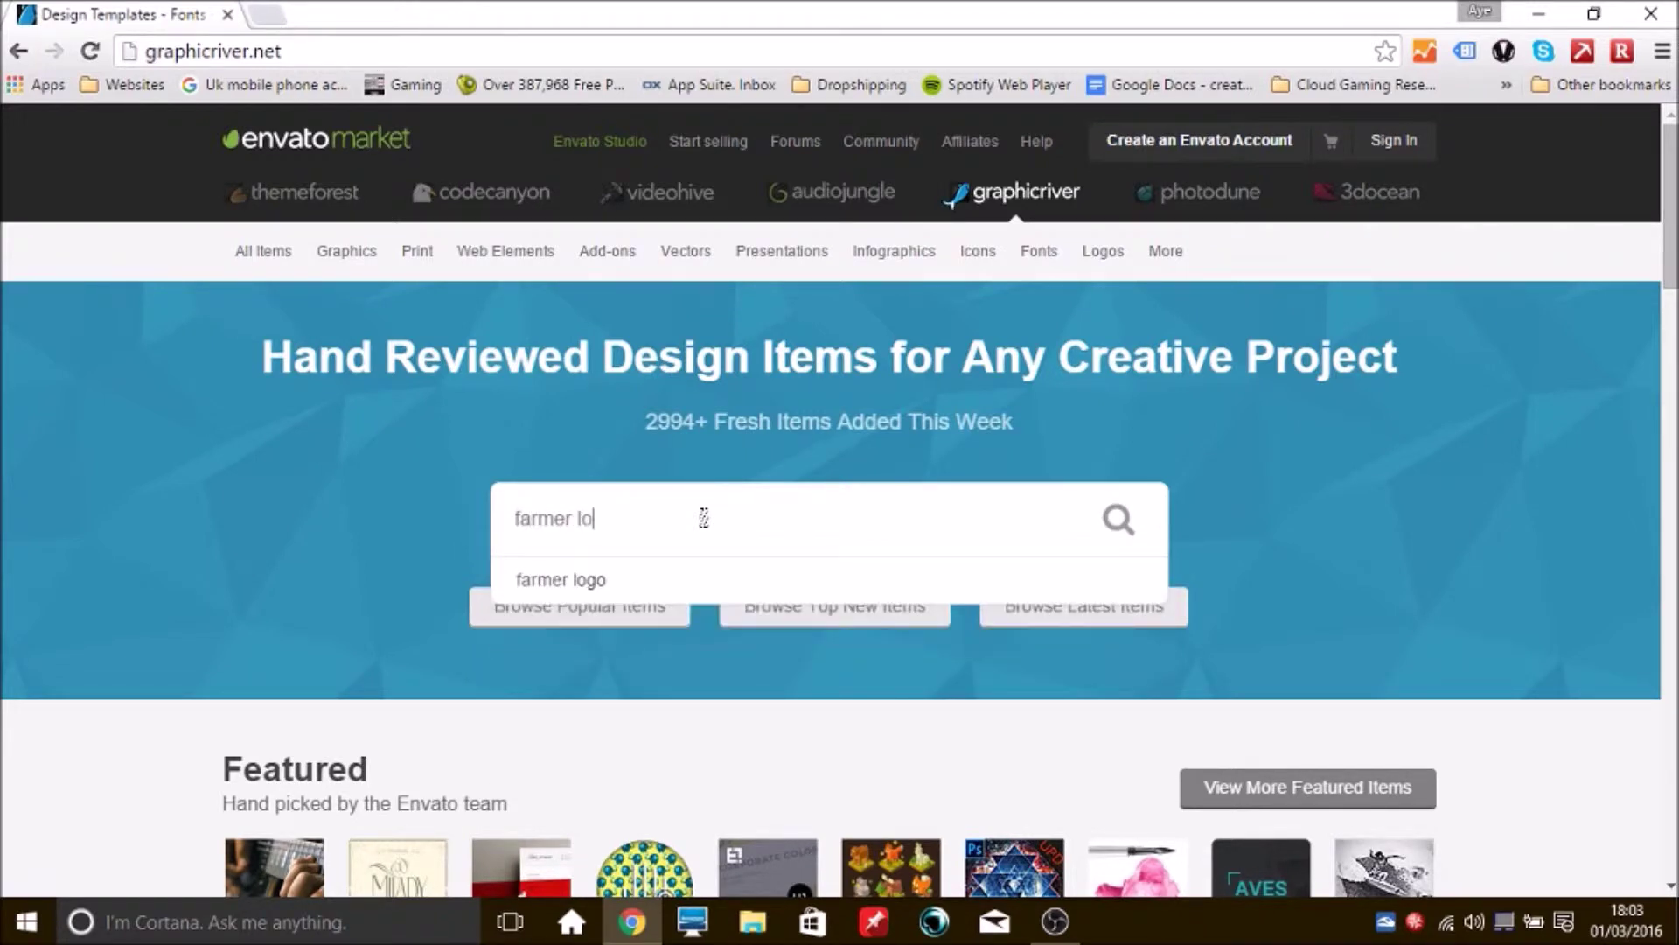
text(go)
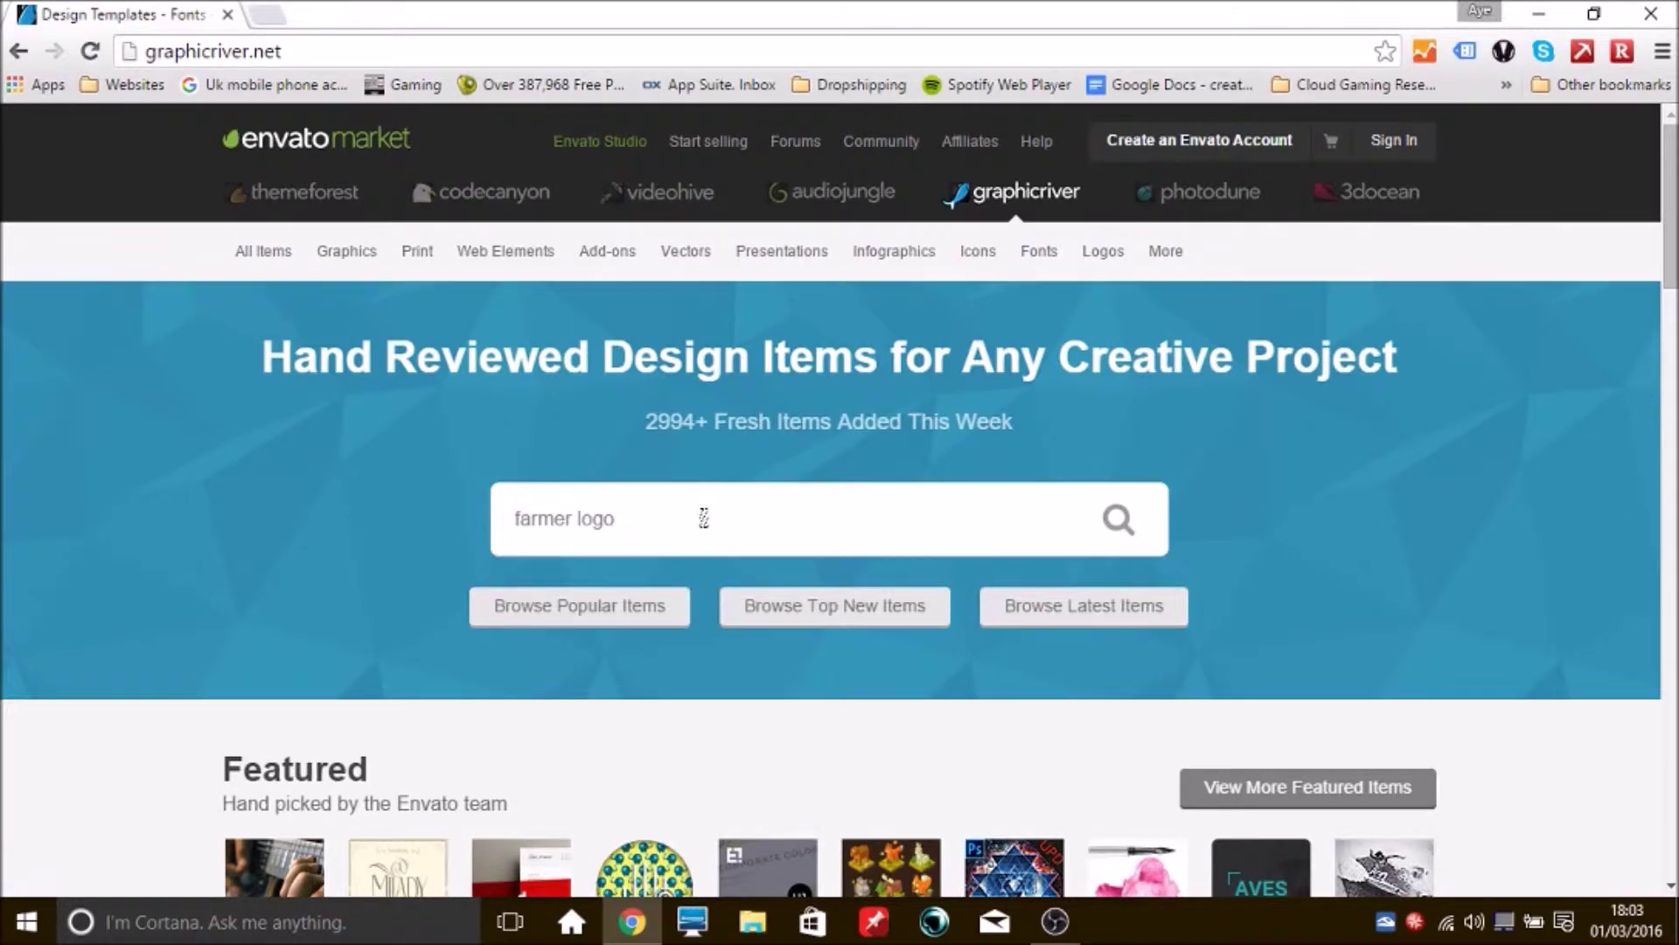
key(Return)
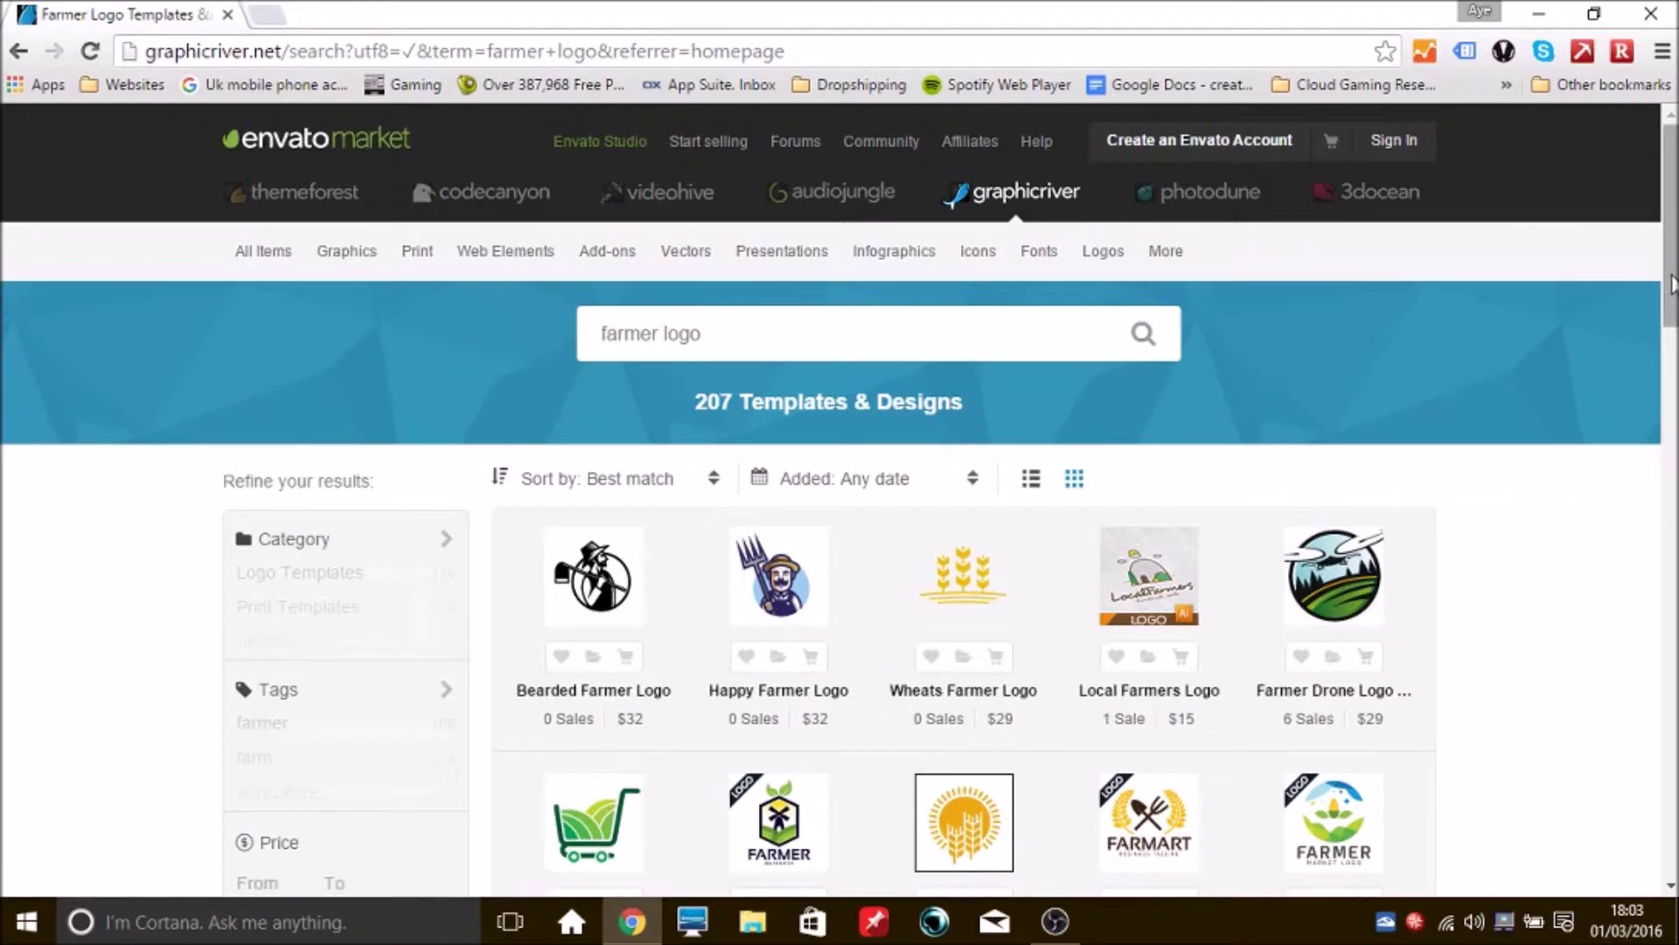
mouse_move(1671, 284)
mouse_down()
mouse_move(1672, 420)
mouse_move(1672, 294)
mouse_up()
- Change the search to 'farming logo' and browse the 367 results, including the $30 Farmer Market design
click(673, 335)
key(BackSpace)
key(BackSpace)
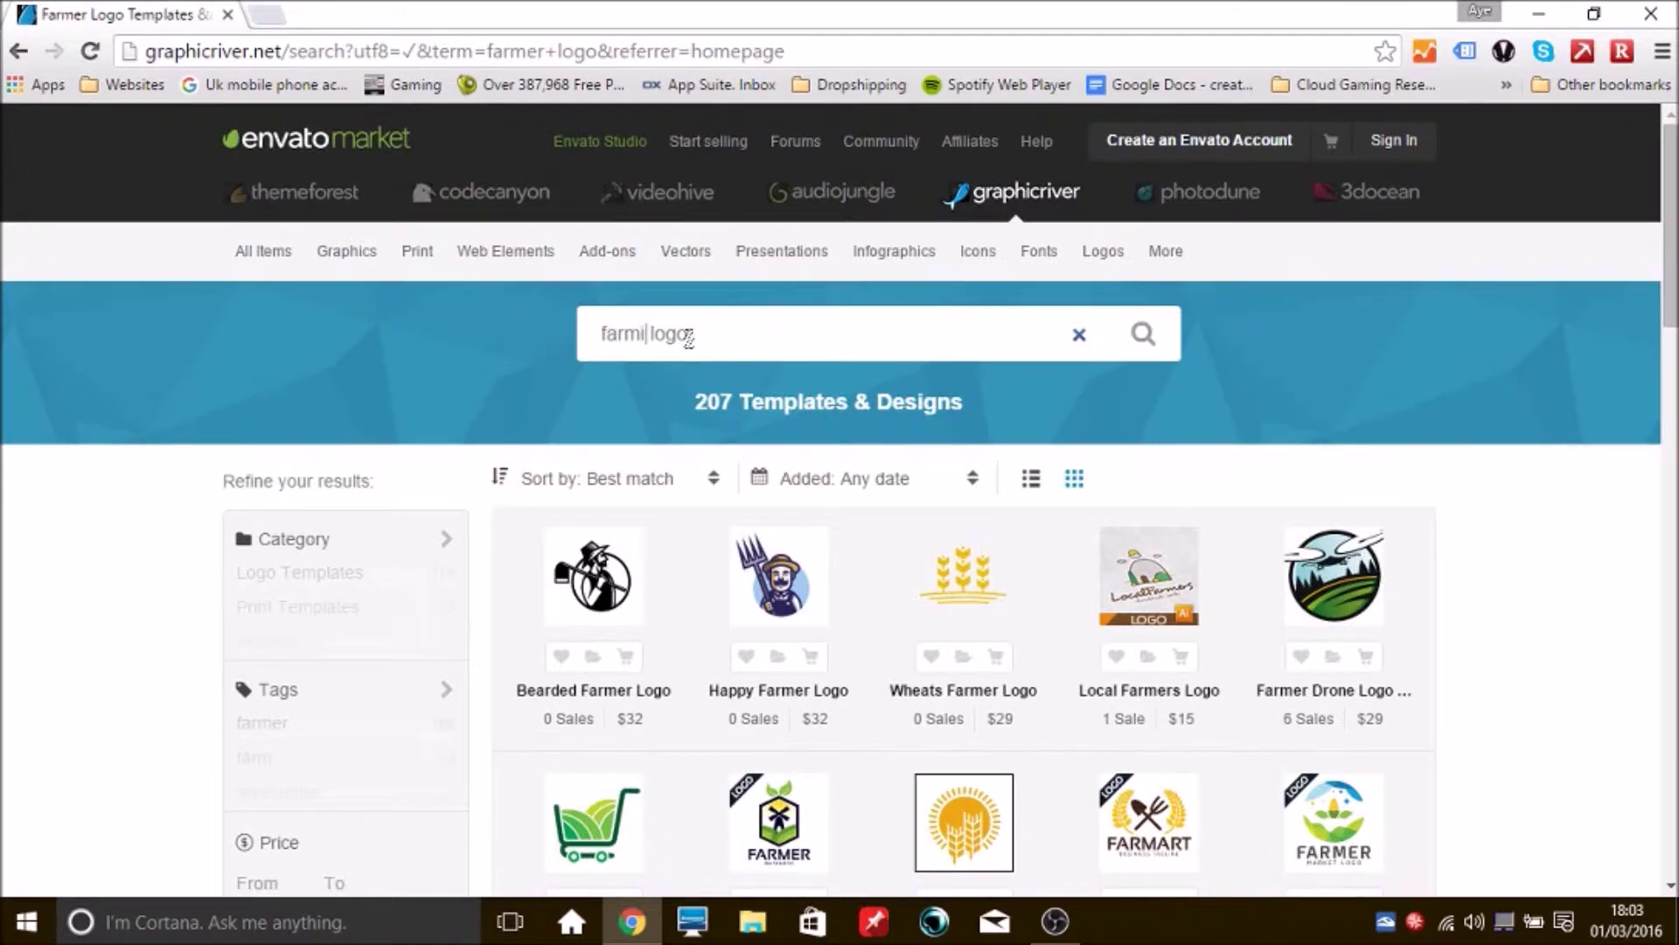
text(ing)
key(Return)
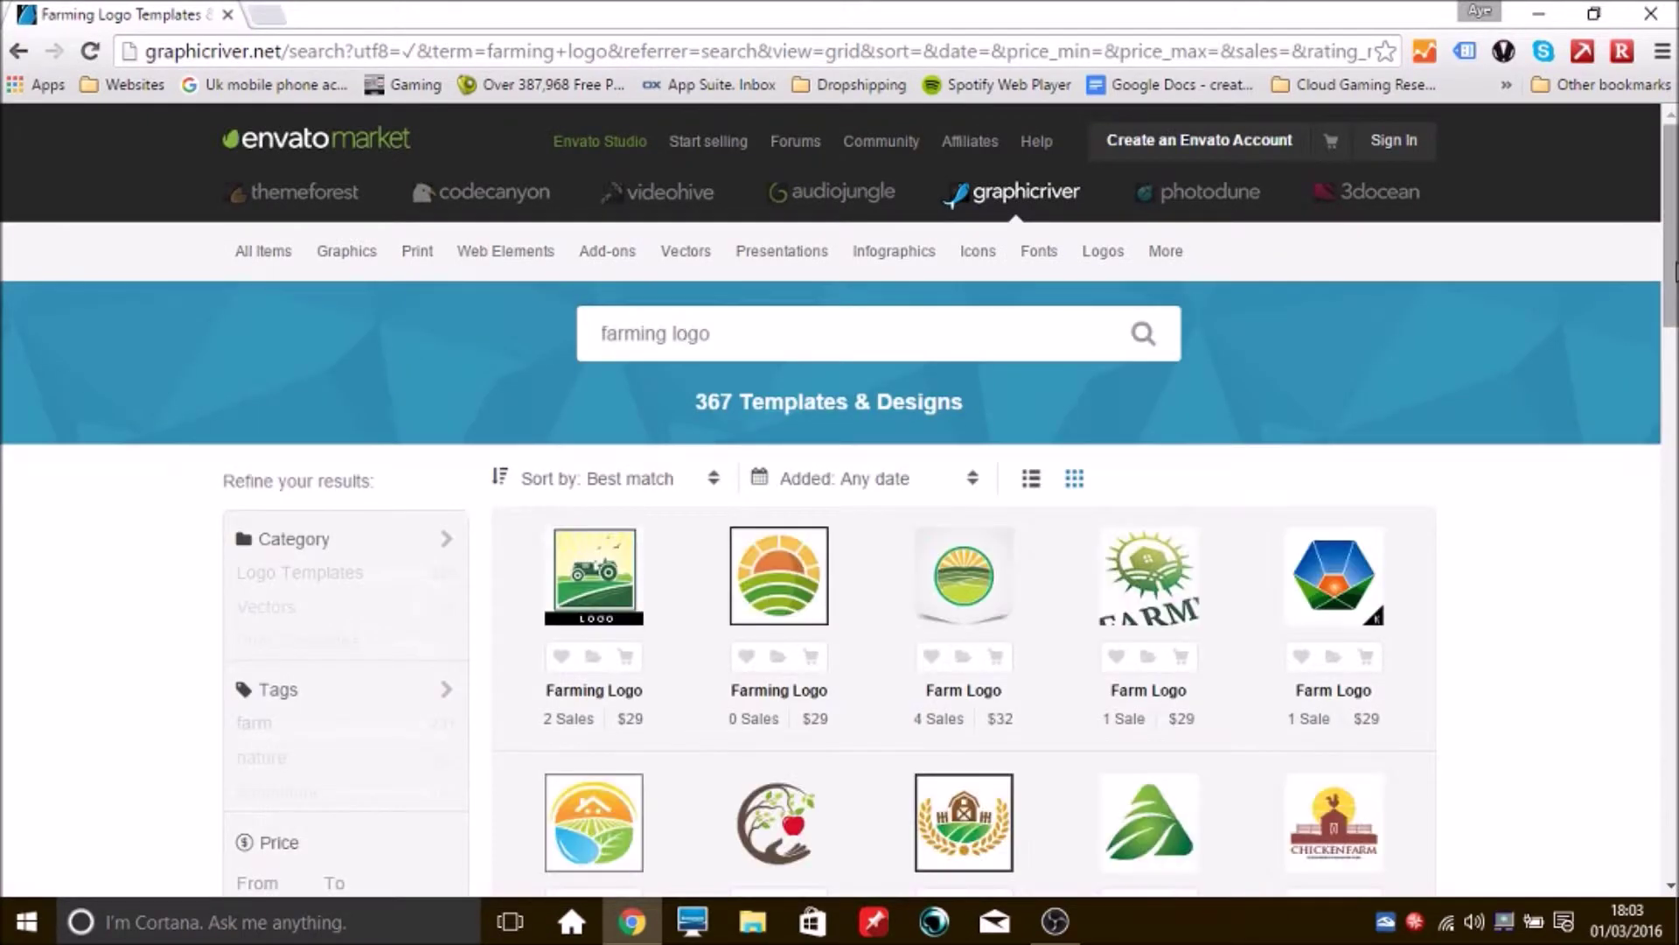
scroll(840, 507, down, 2)
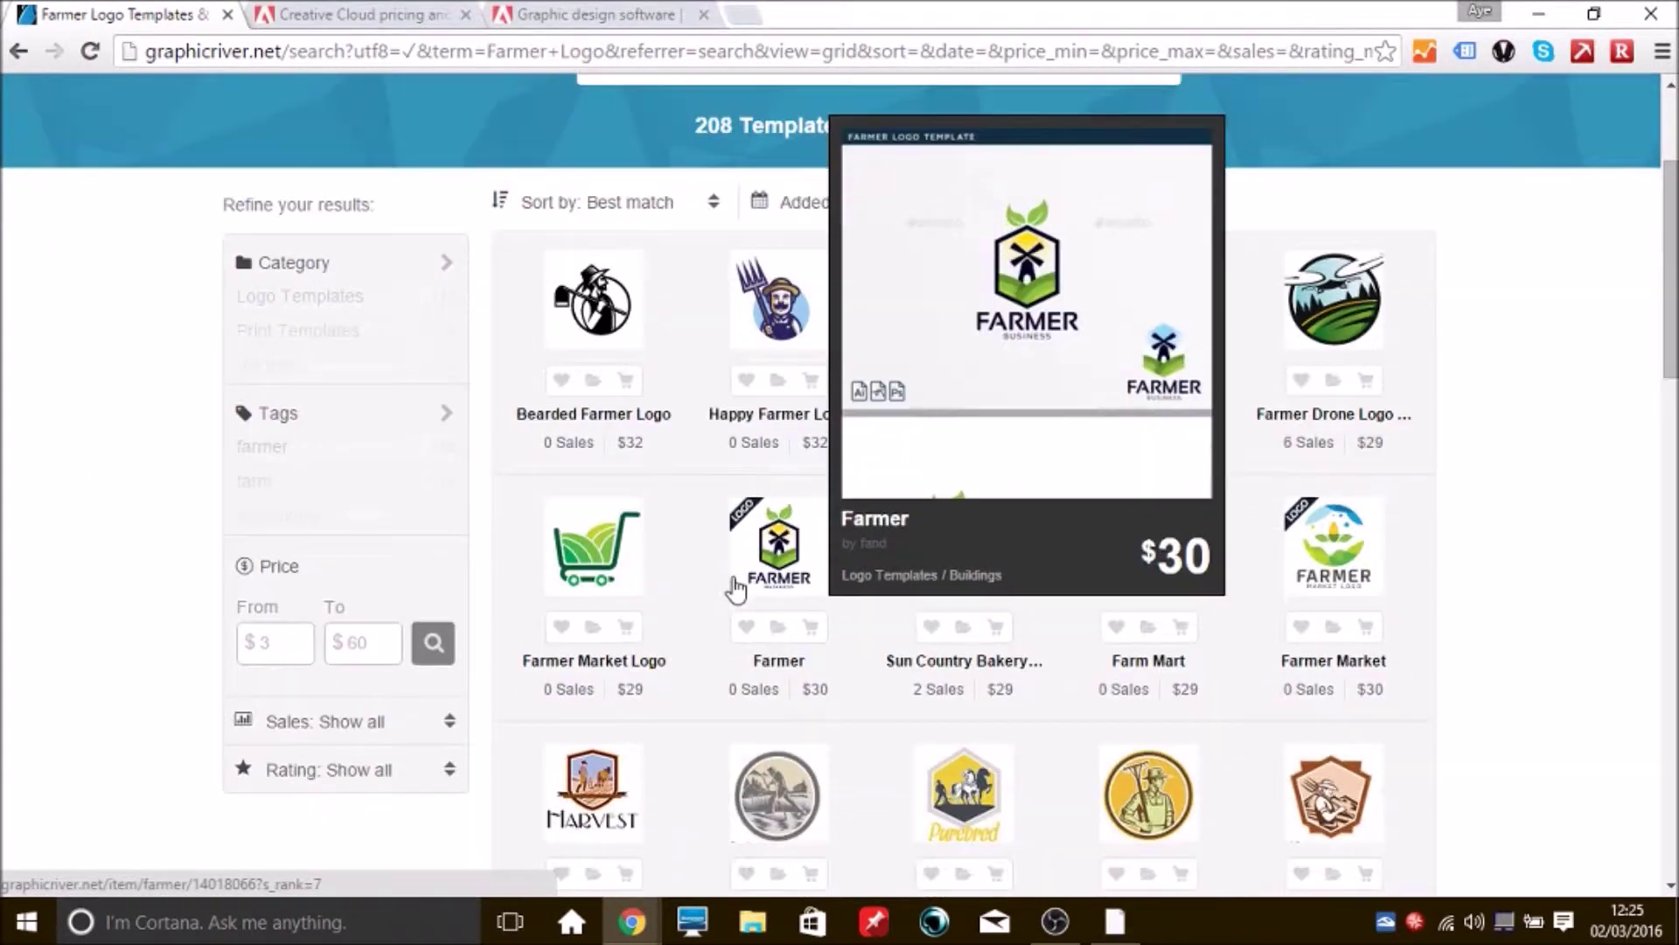
scroll(737, 584, down, 2)
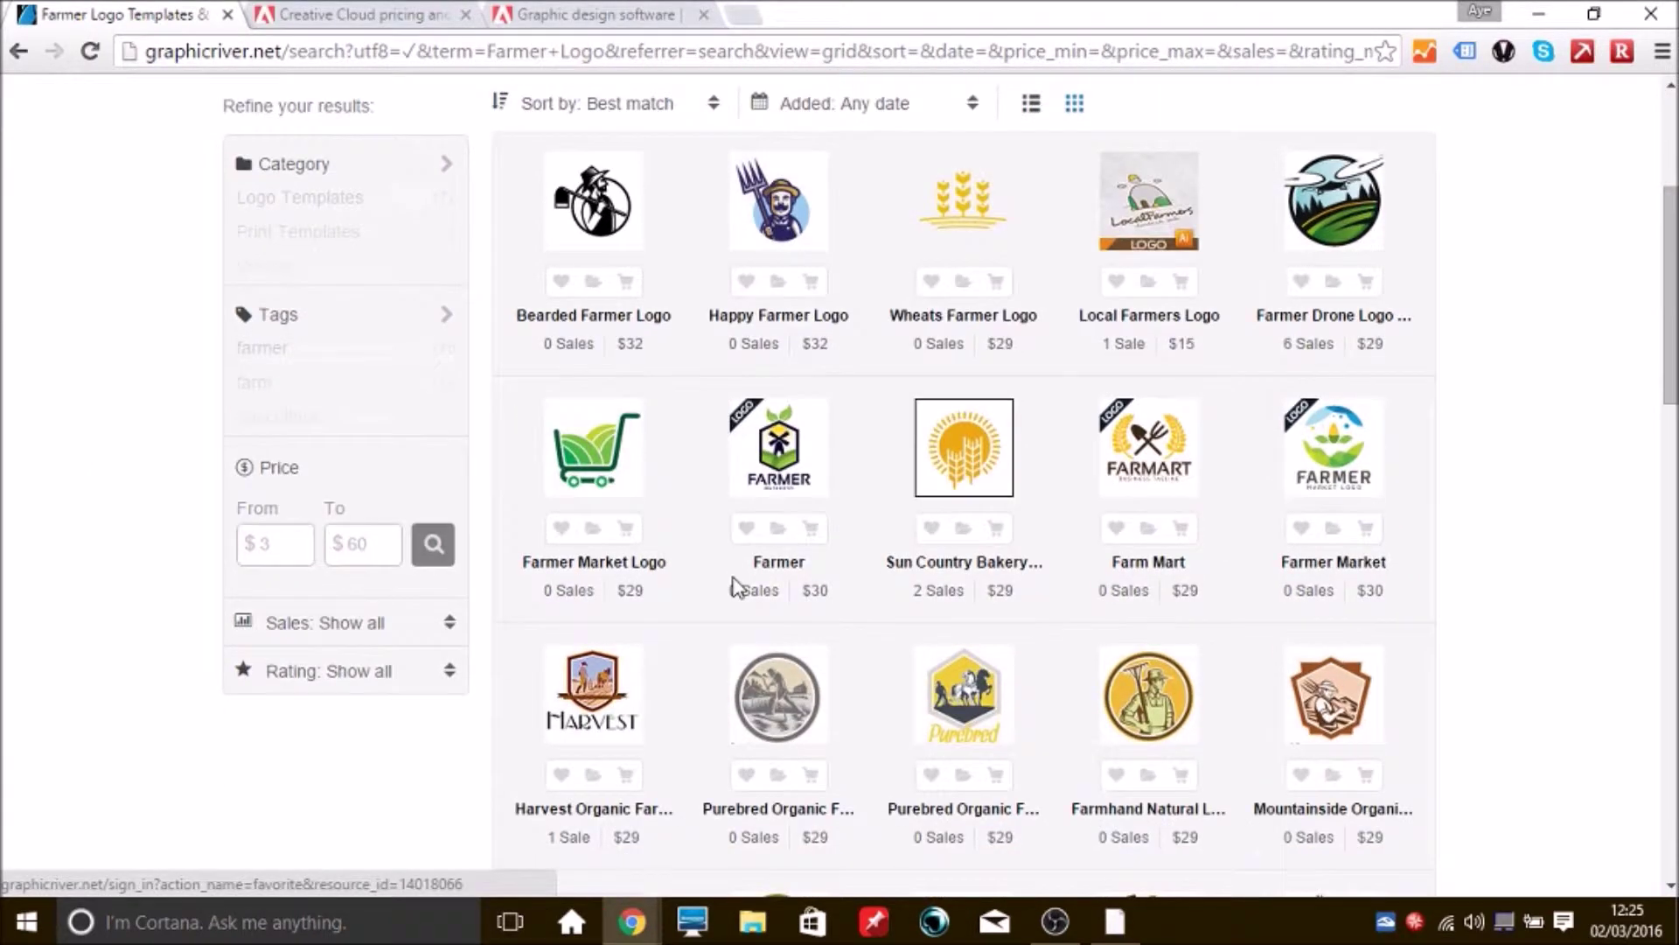
mouse_move(1331, 416)
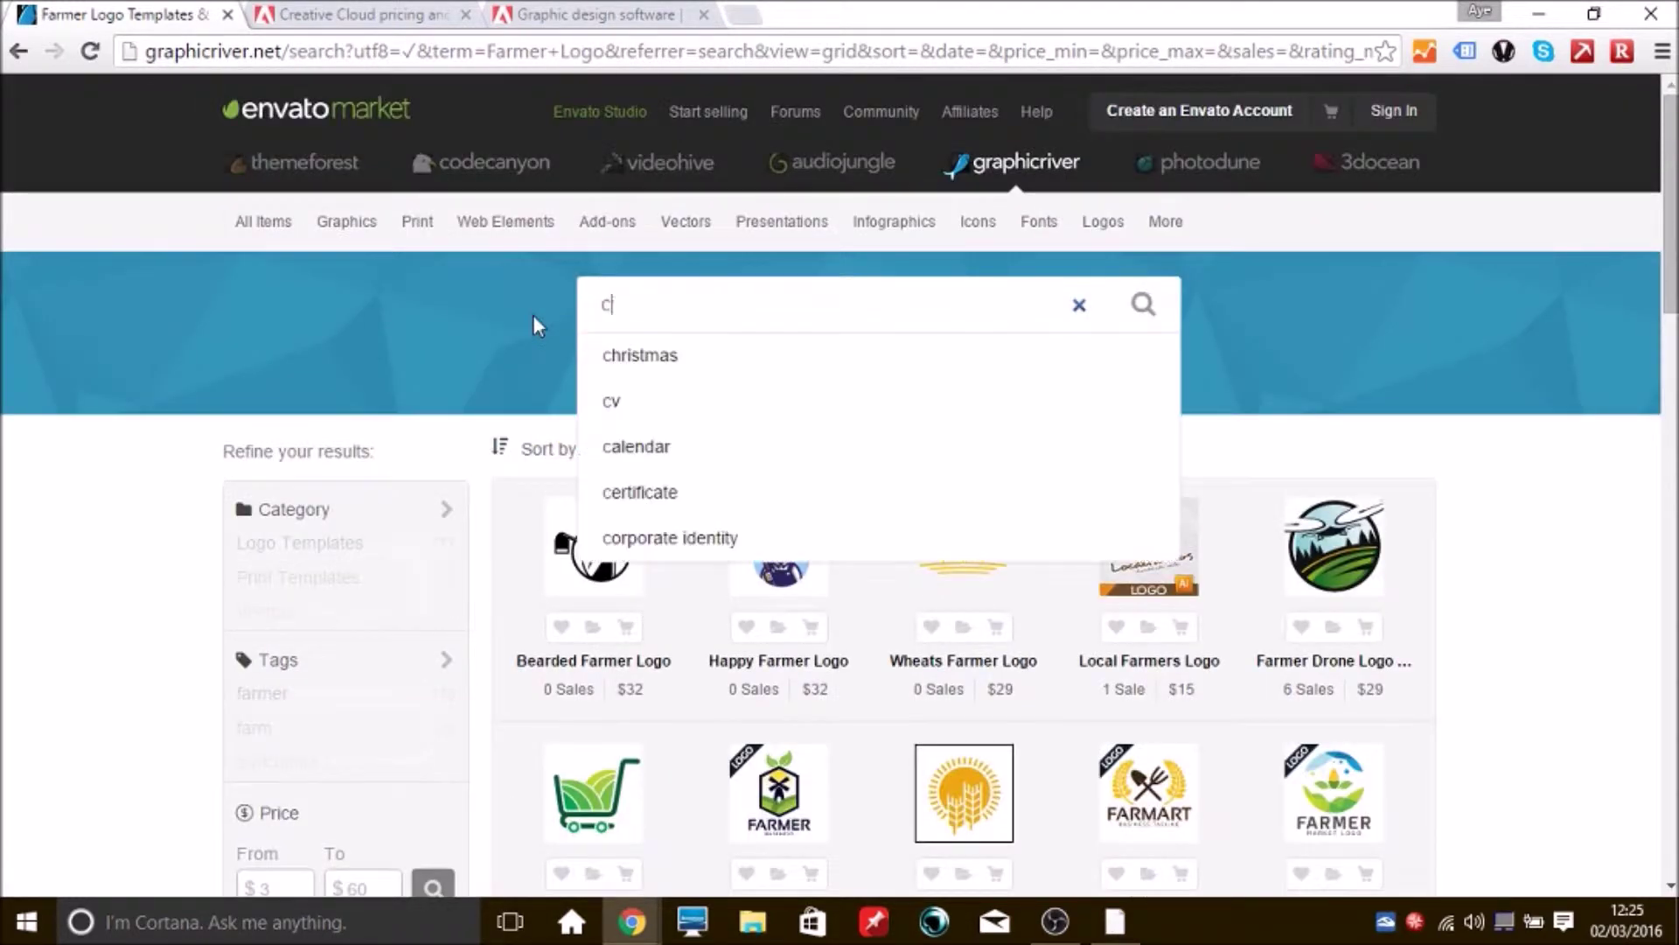
- Search GraphicRiver for 'city logo'
text(ty)
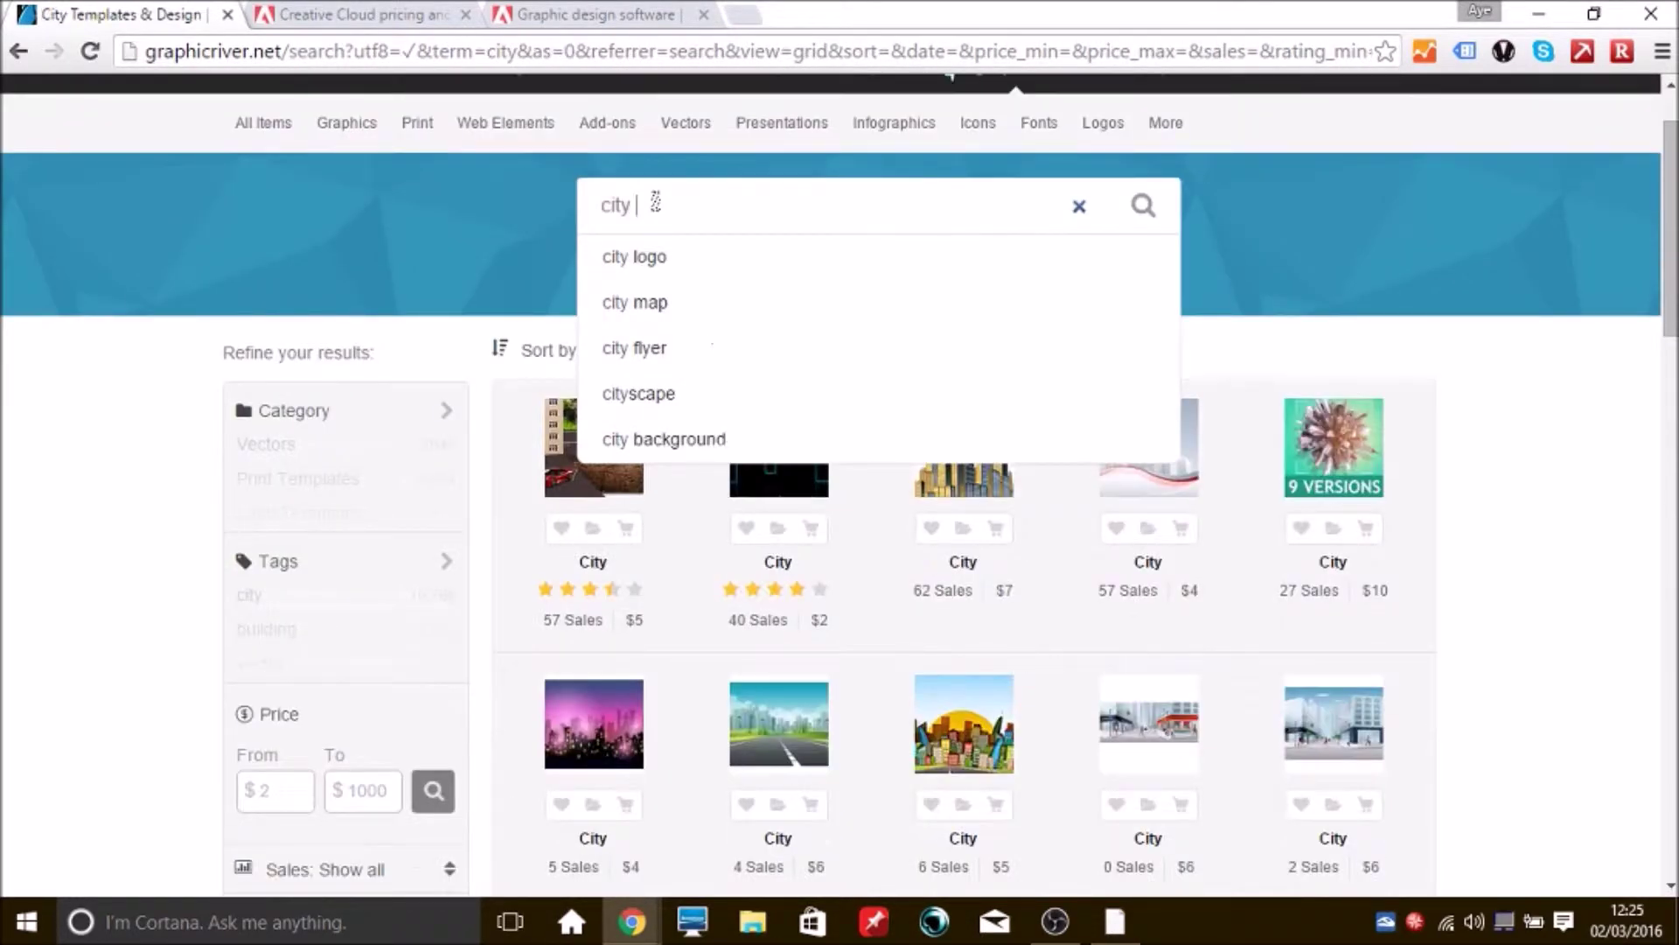
text(logo)
key(Return)
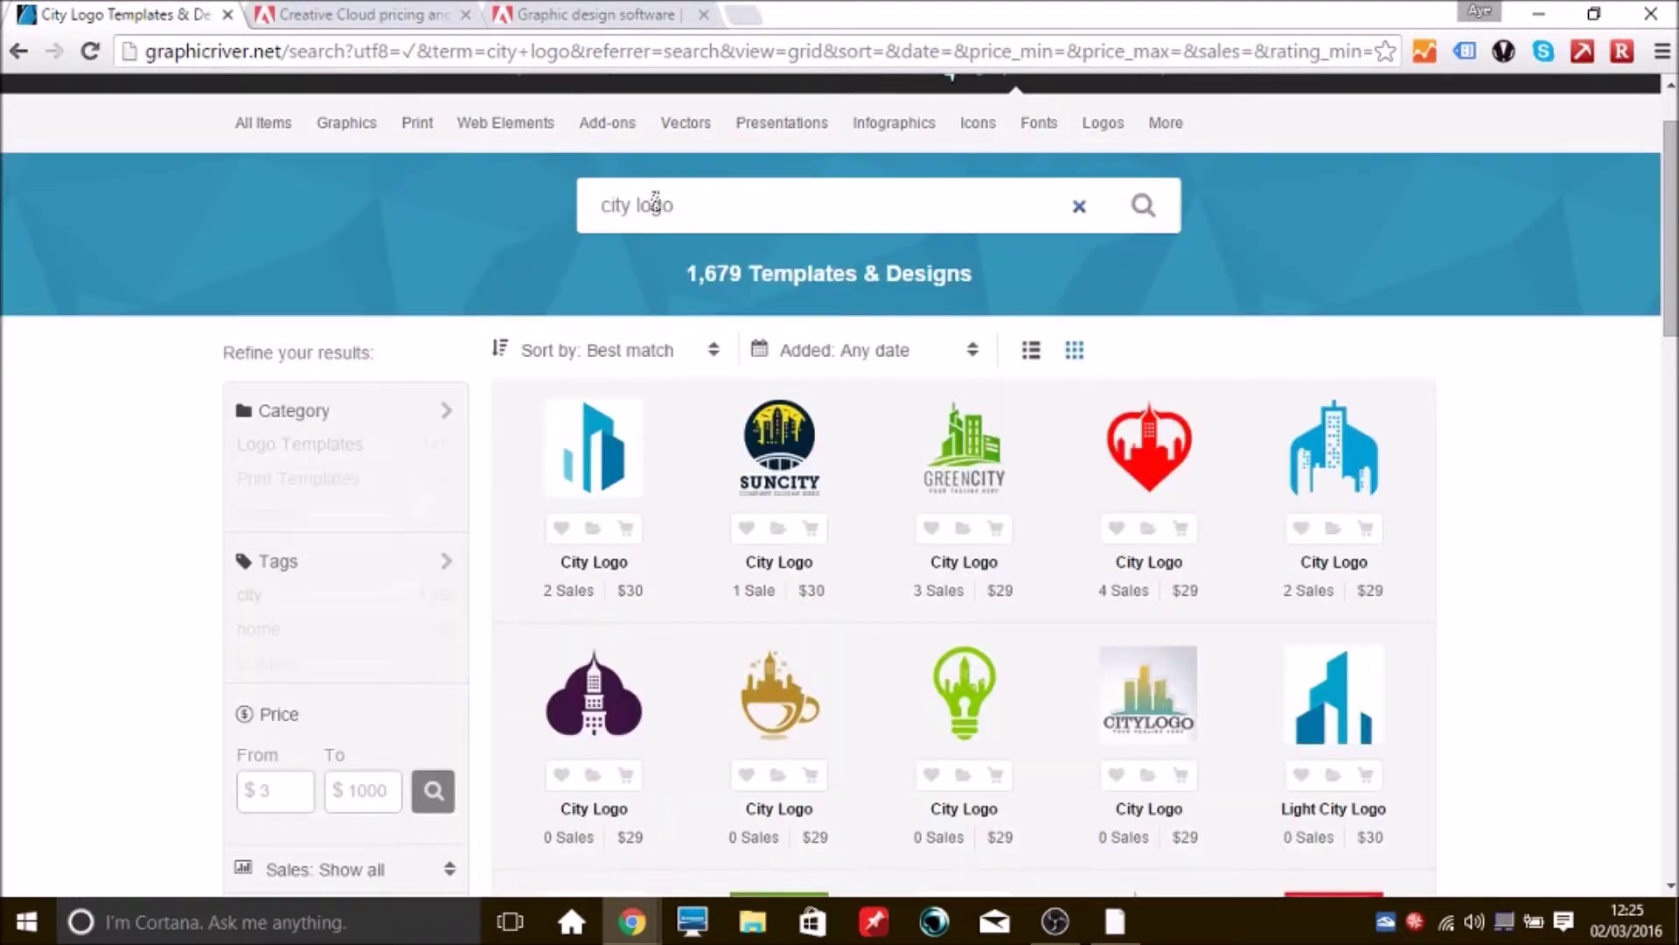
- Review the $29 GreenCity City Logo item's previews, sales count and file formats
mouse_move(988, 451)
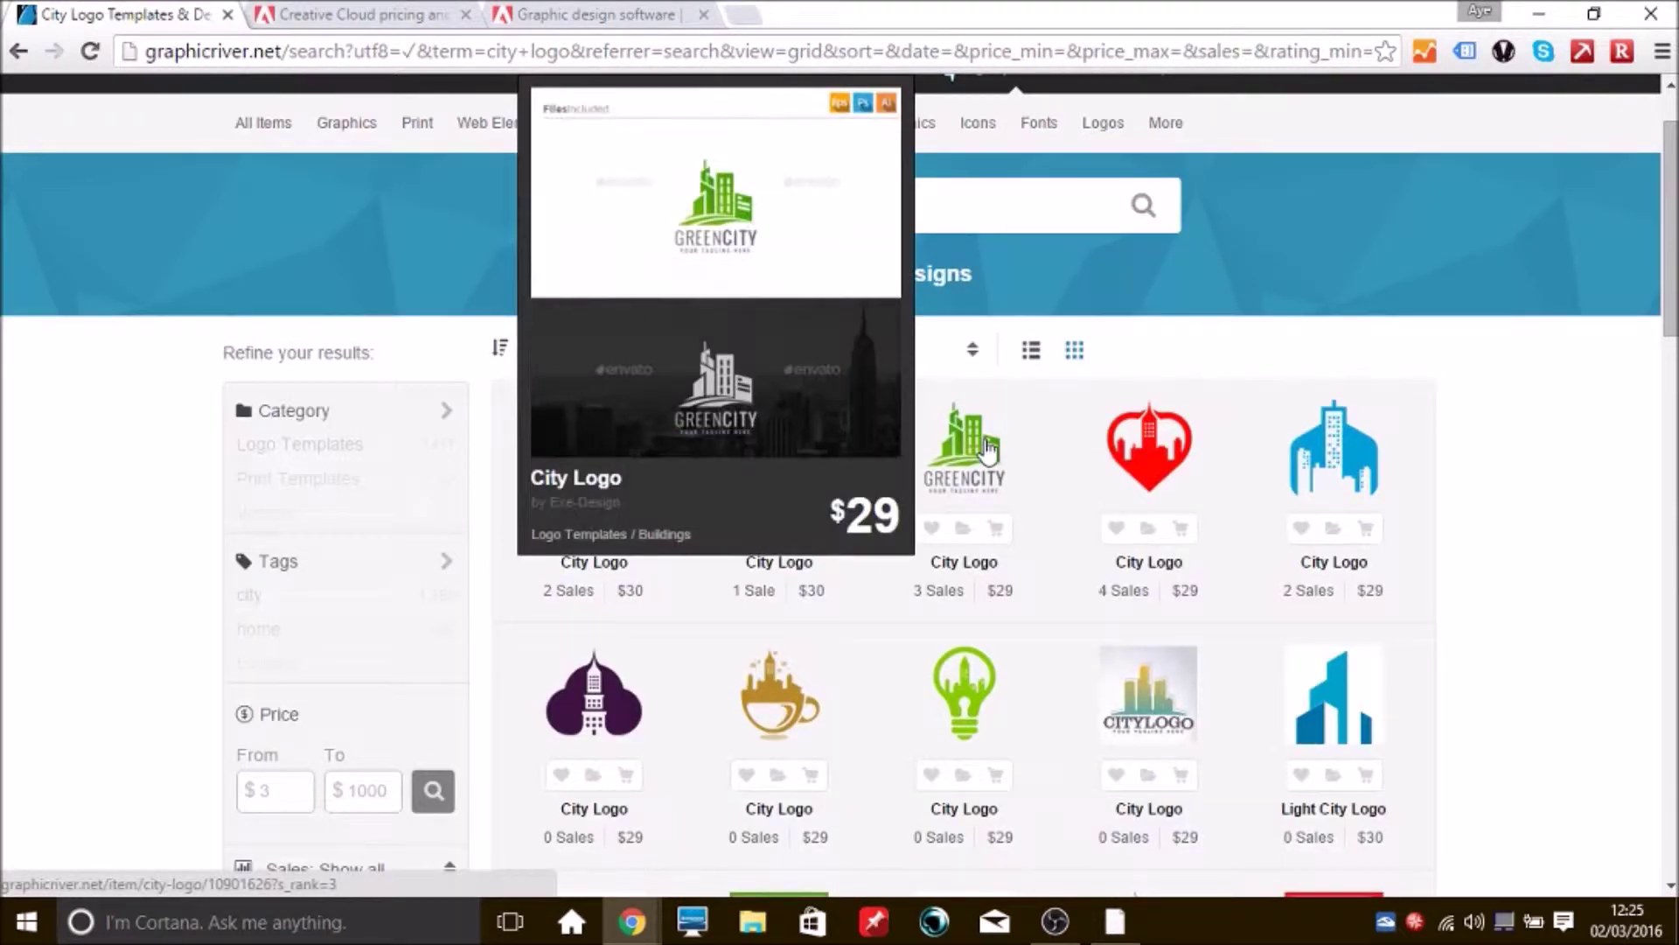
scroll(988, 451, down, 1)
click(976, 348)
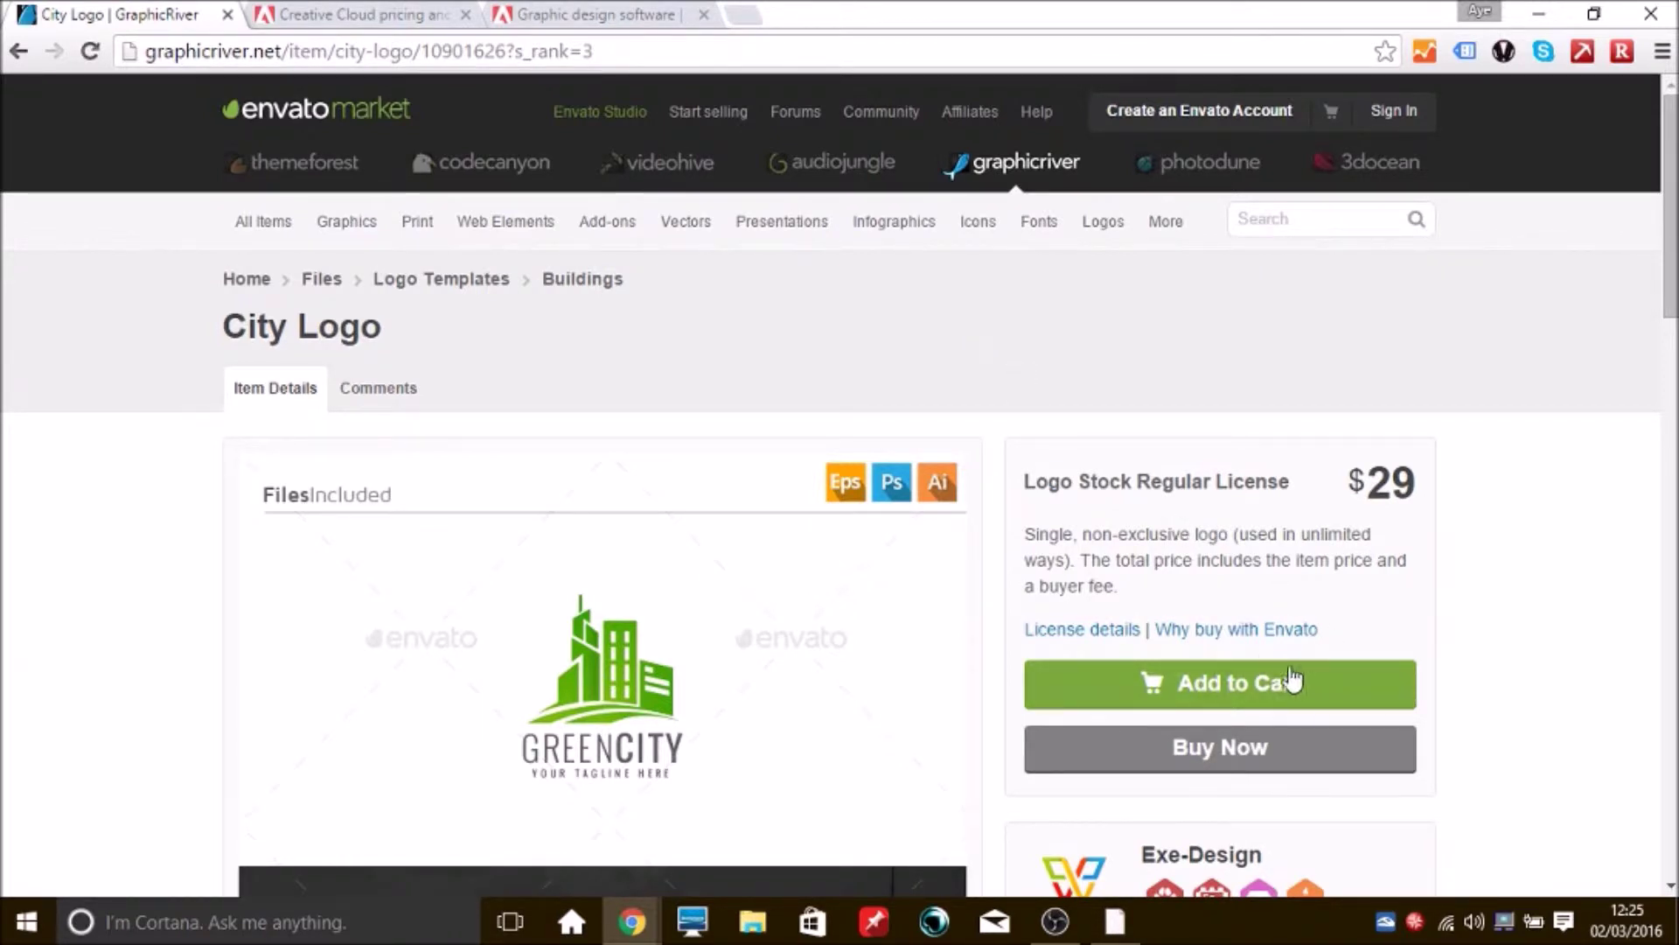
drag(1673, 254, 1672, 490)
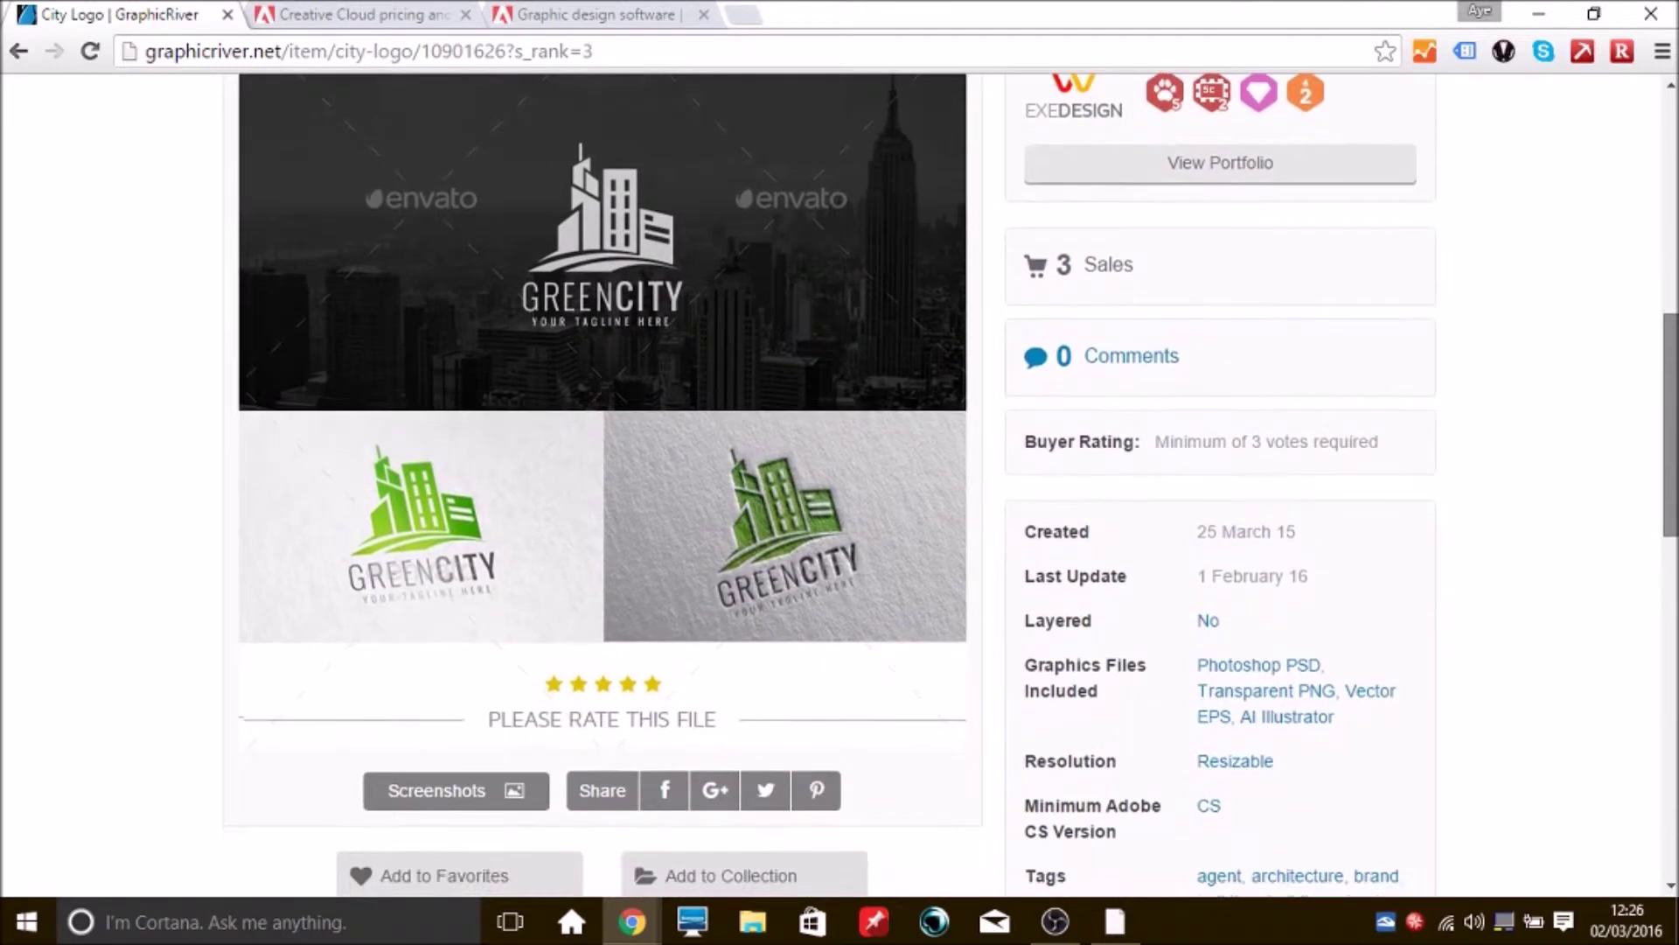
click(357, 13)
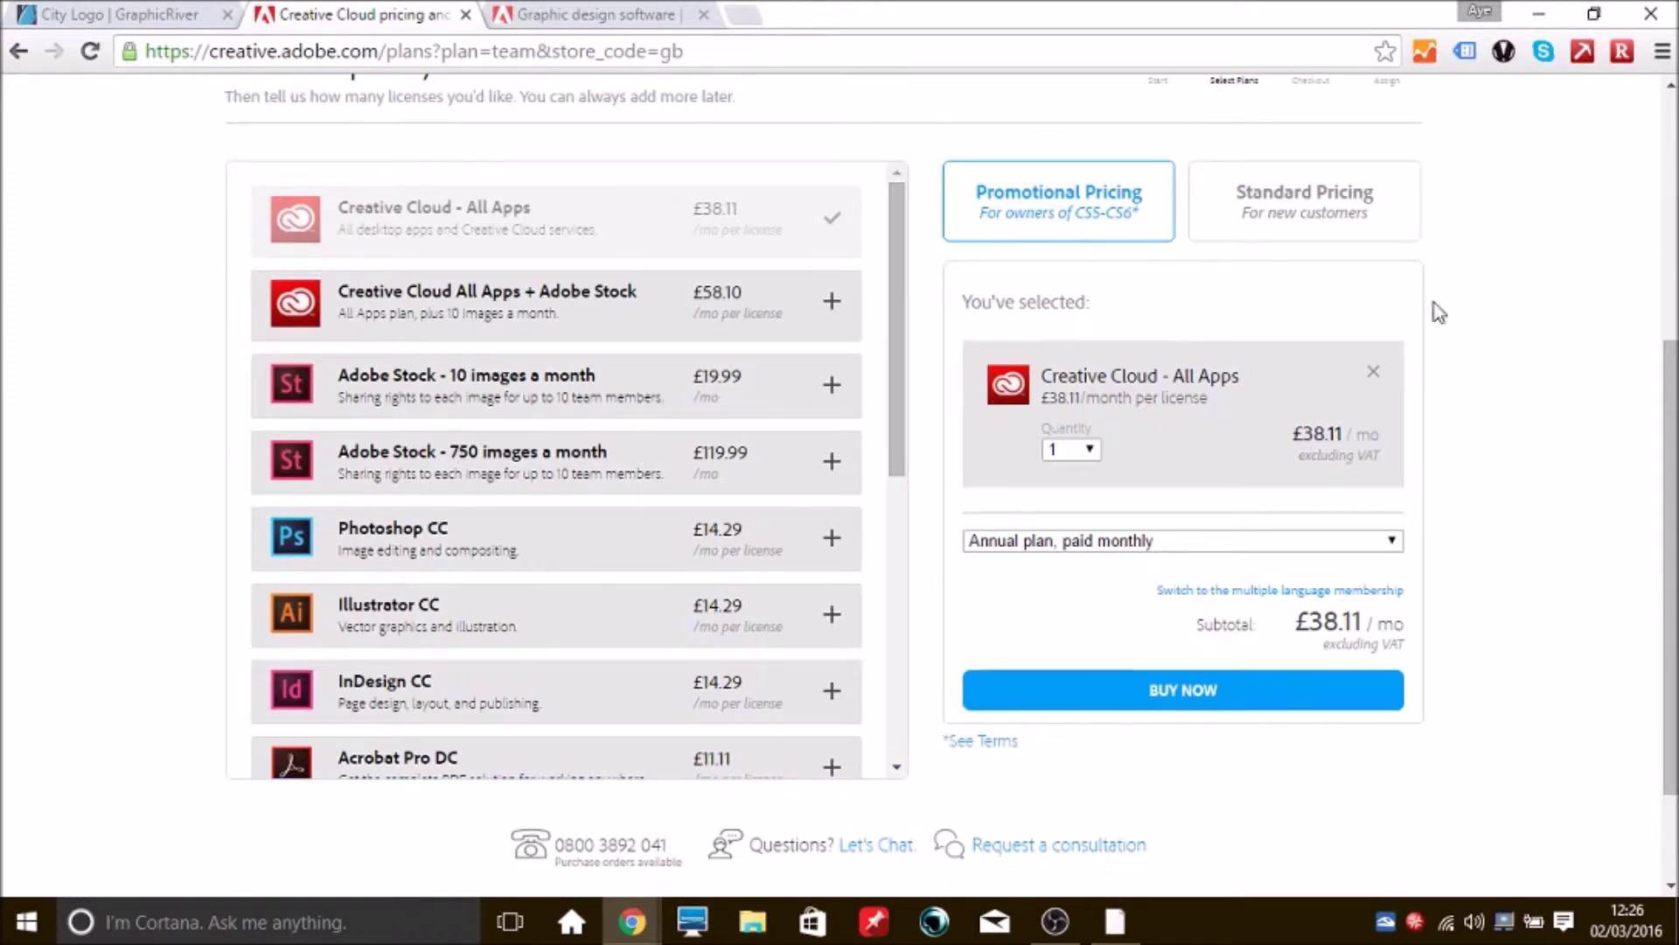
- Review Adobe's Illustrator CC product page offering £17.15/mo
click(623, 16)
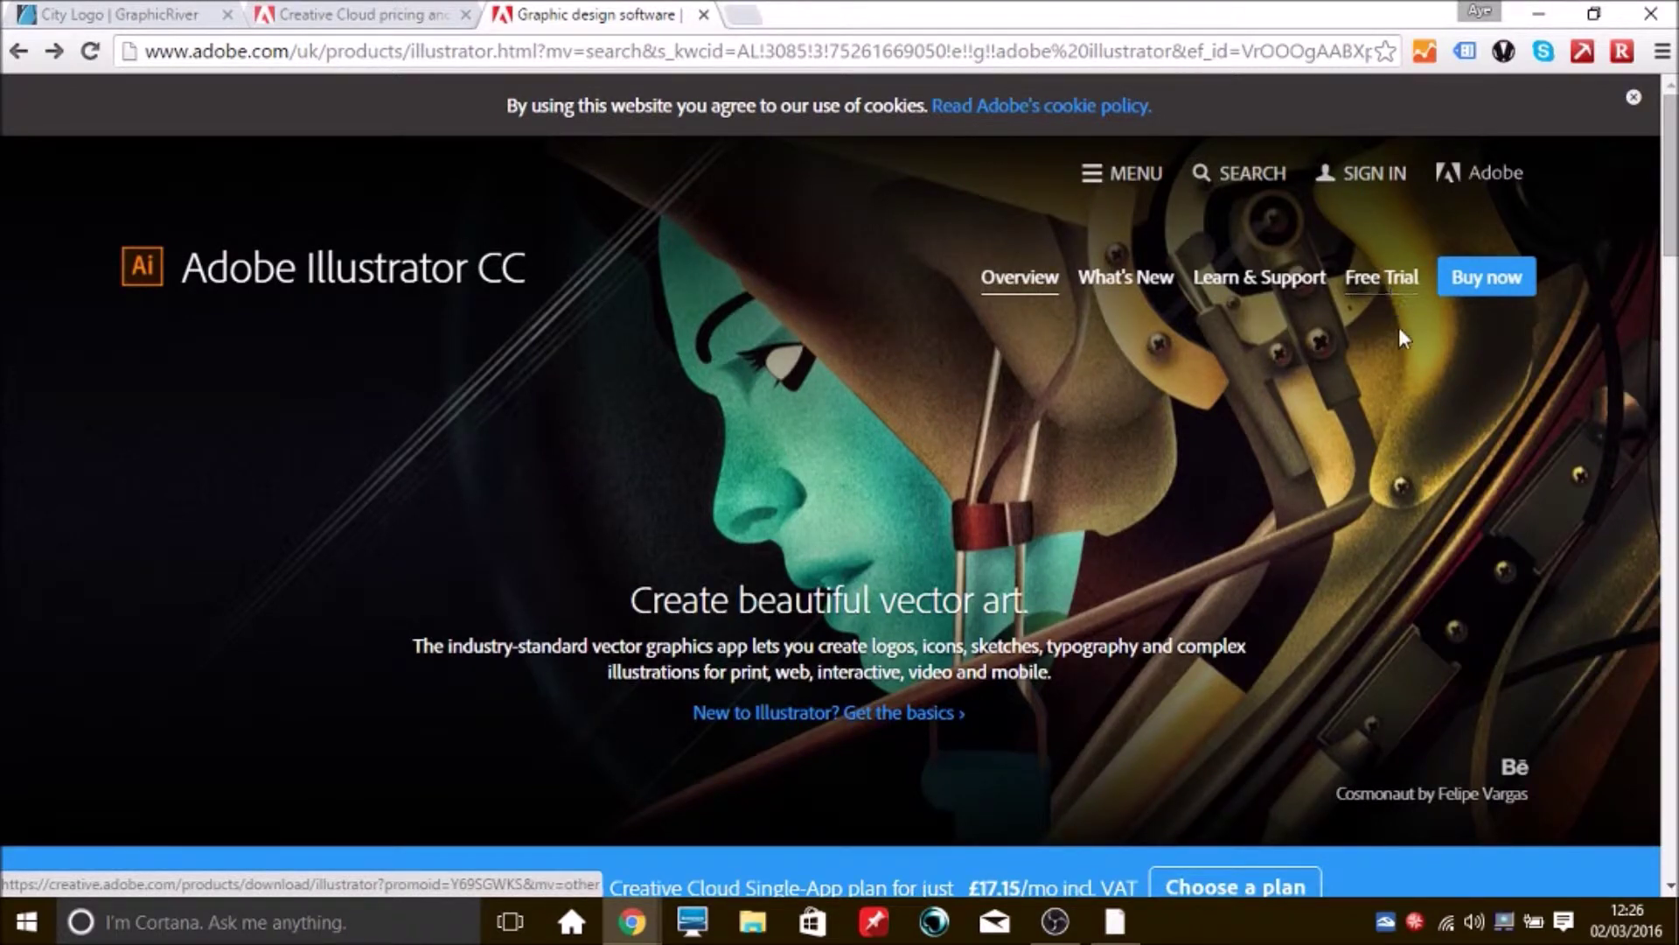
scroll(1382, 447, down, 2)
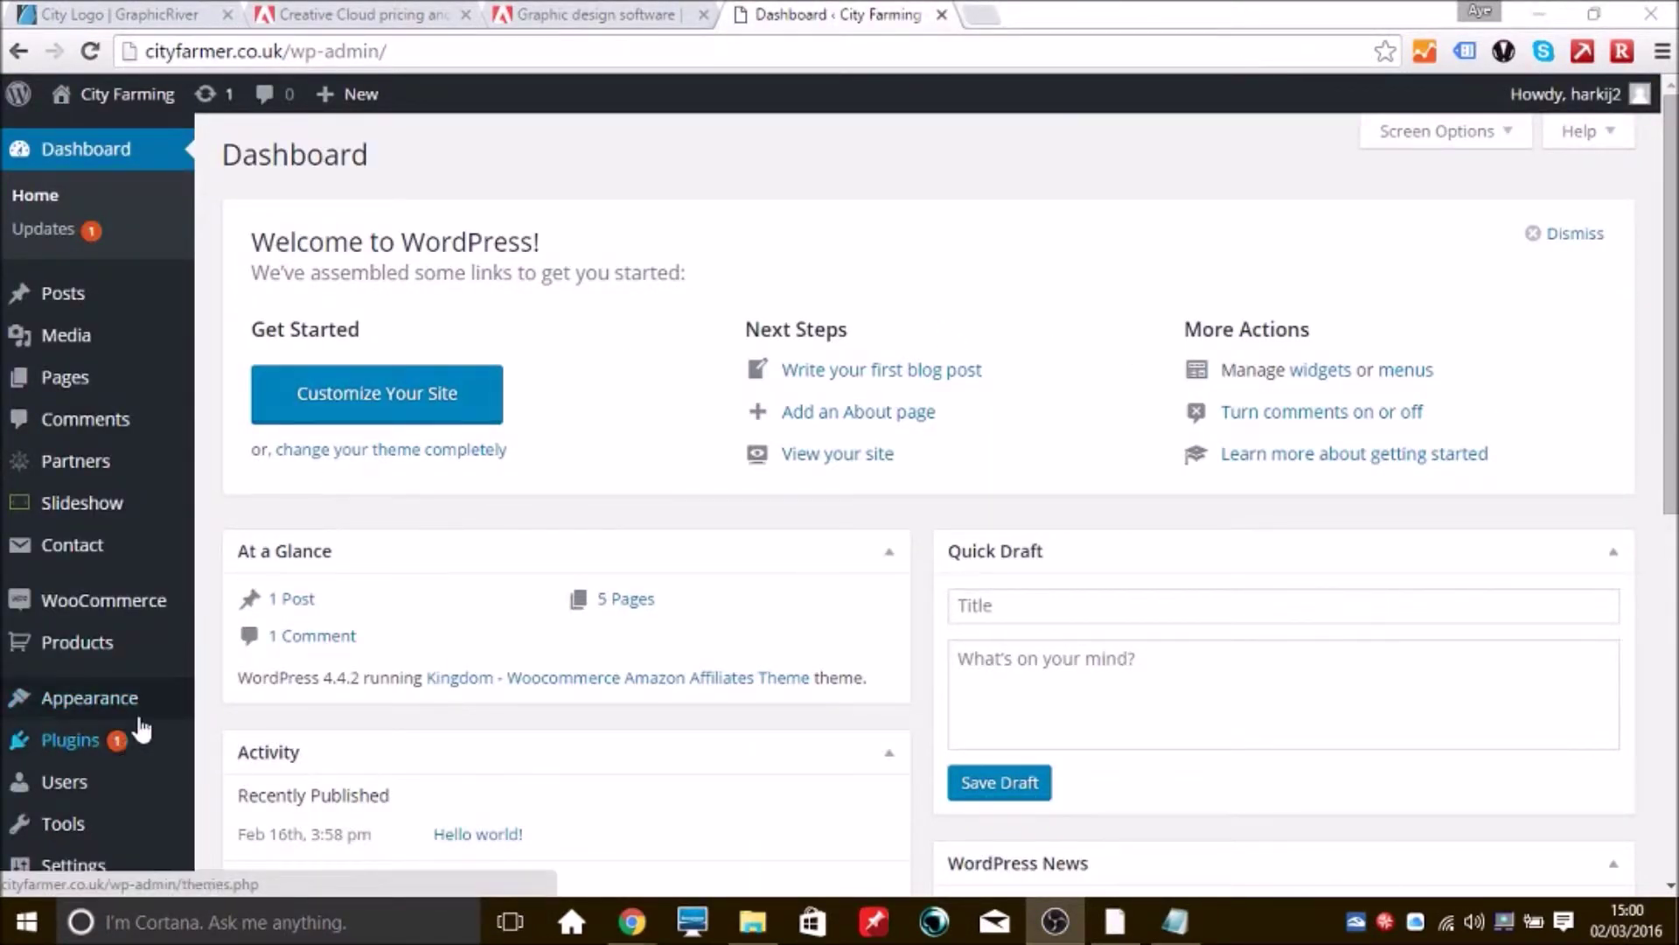
- Update the WooCommerce plugin from 2.5.2 to 2.5.3 from the Updates page
click(59, 230)
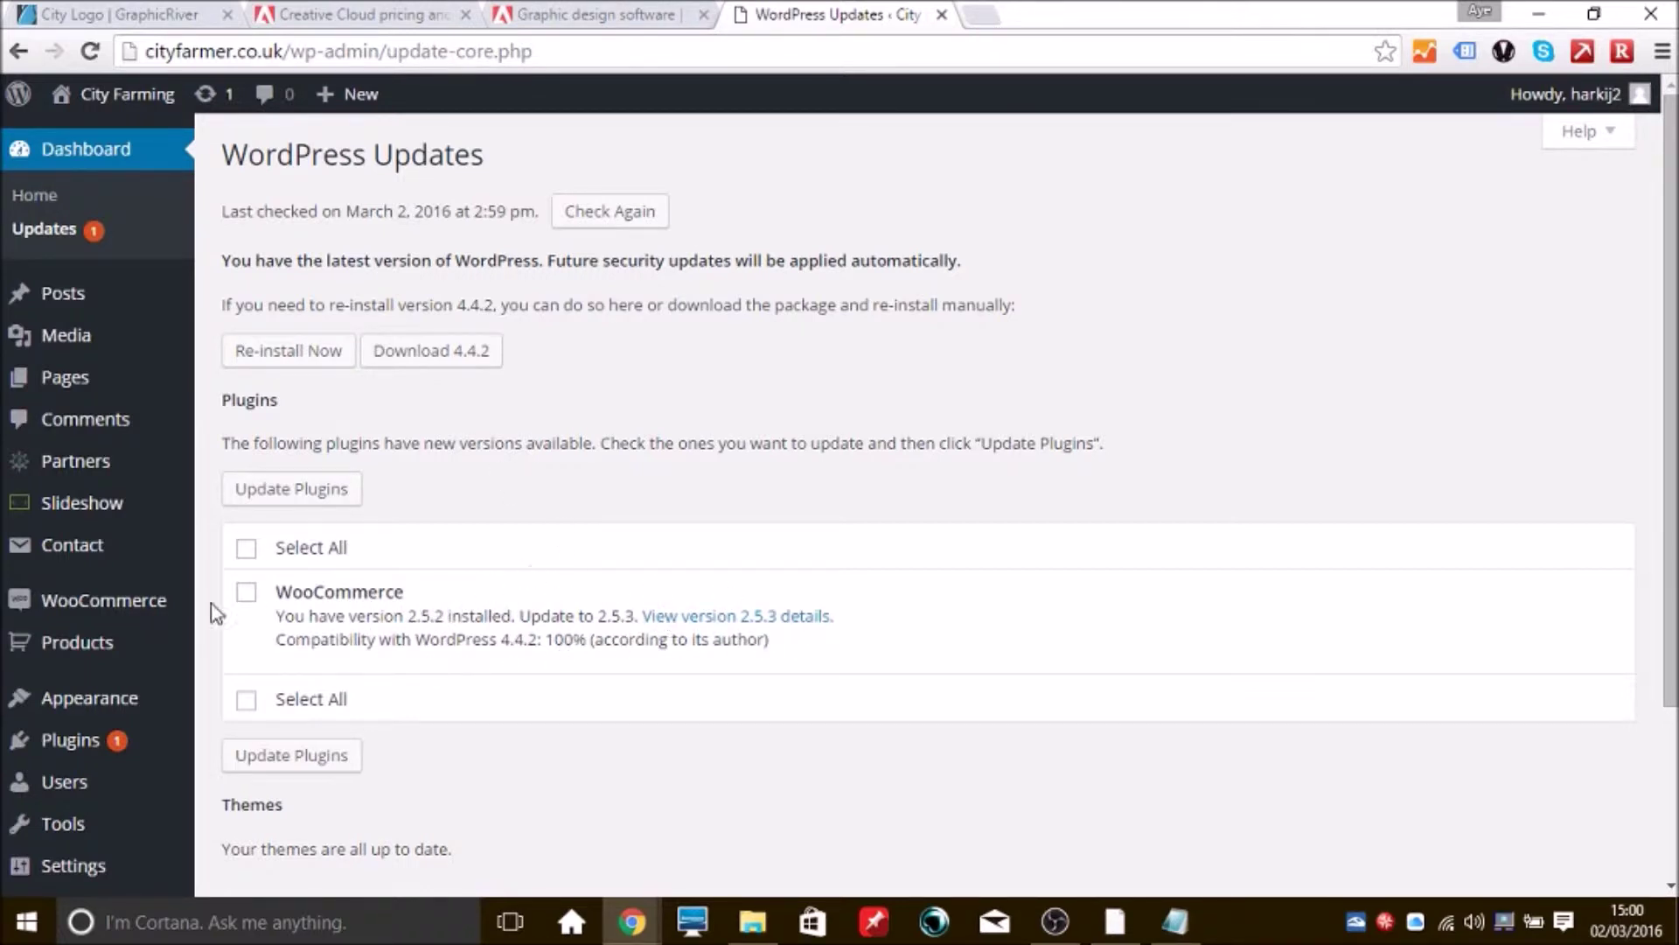
click(246, 595)
click(305, 492)
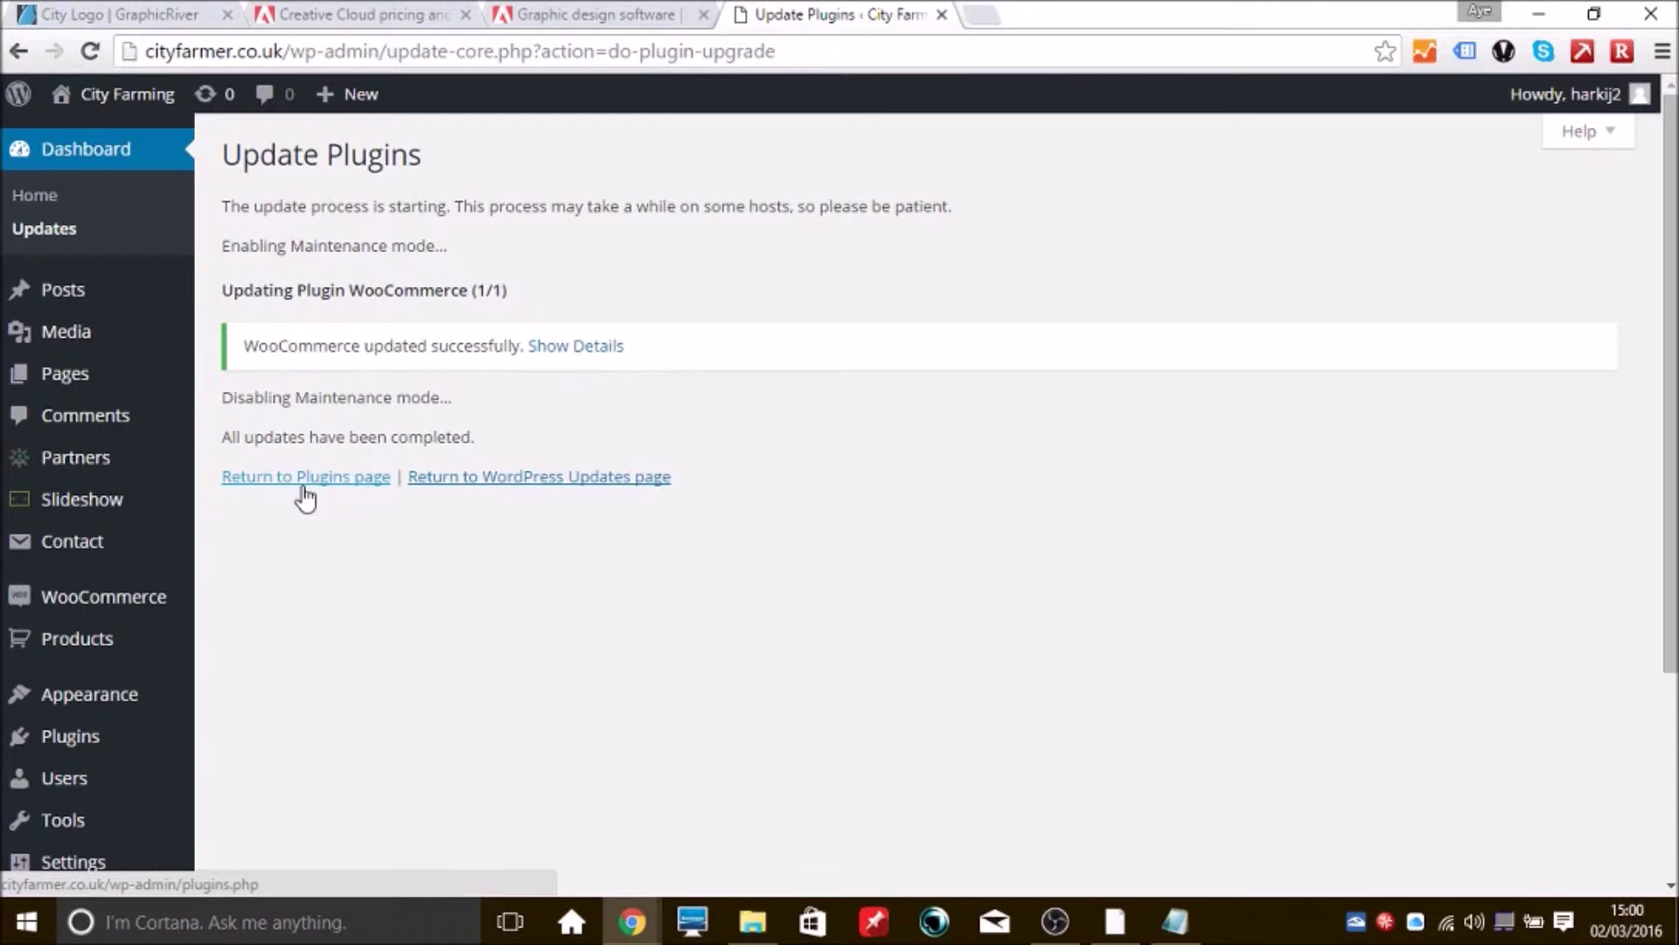
click(539, 476)
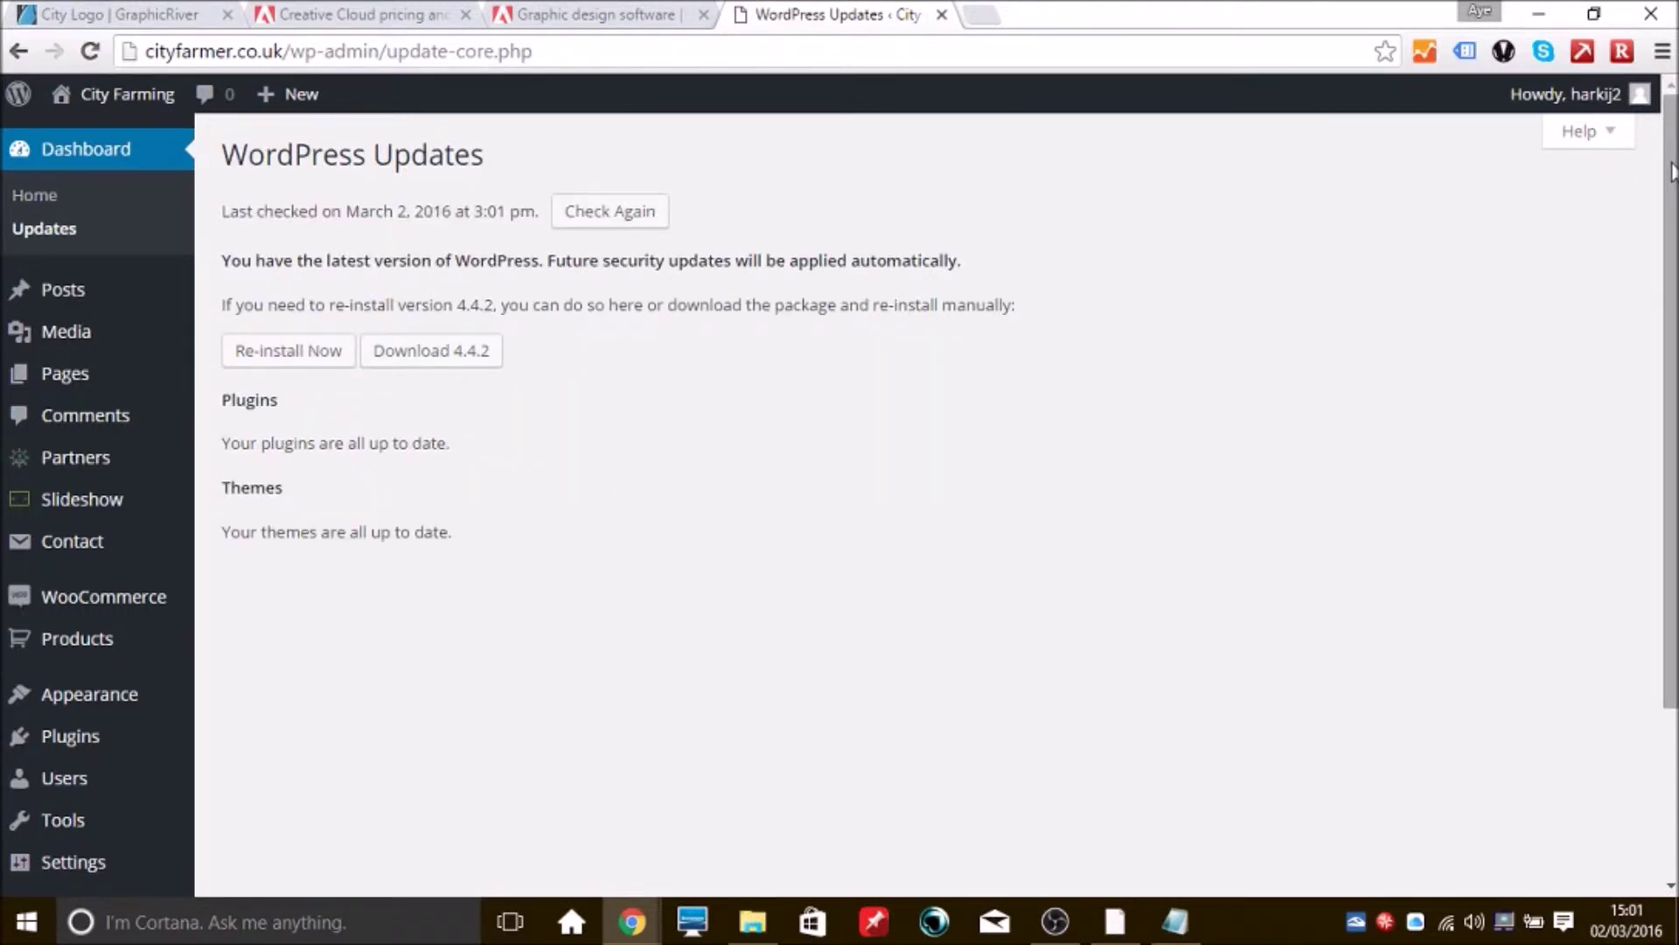
- Go to Kingdom > LAYOUT to reach the logo, favicon and rounded-border options
drag(1671, 188, 1670, 355)
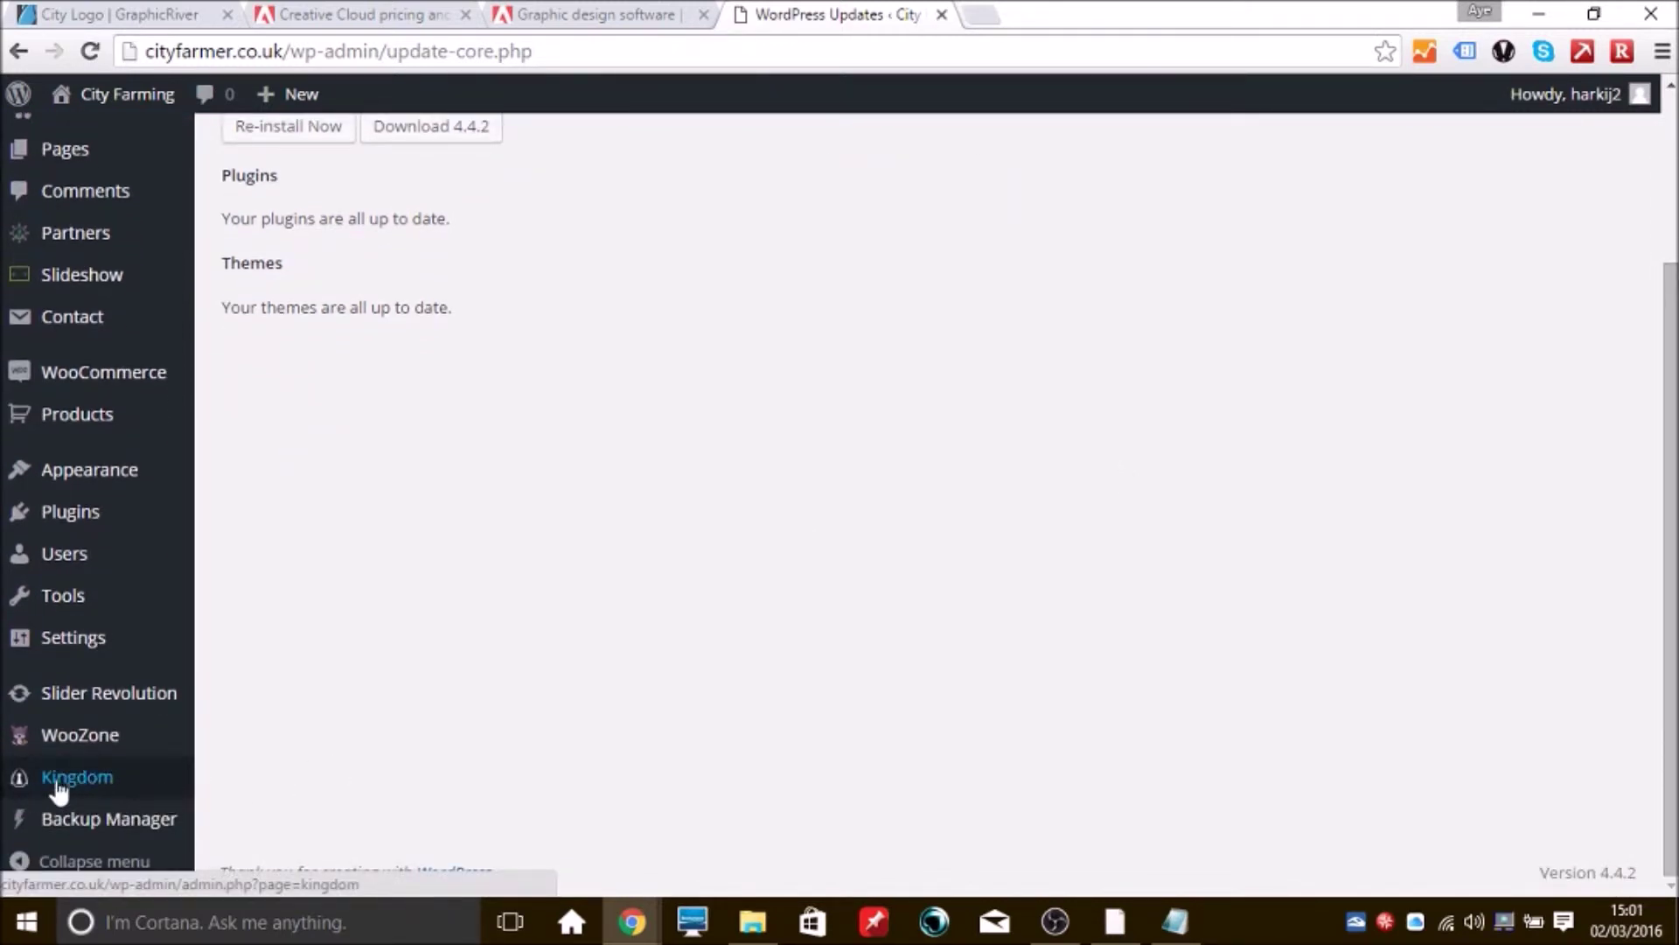
click(107, 778)
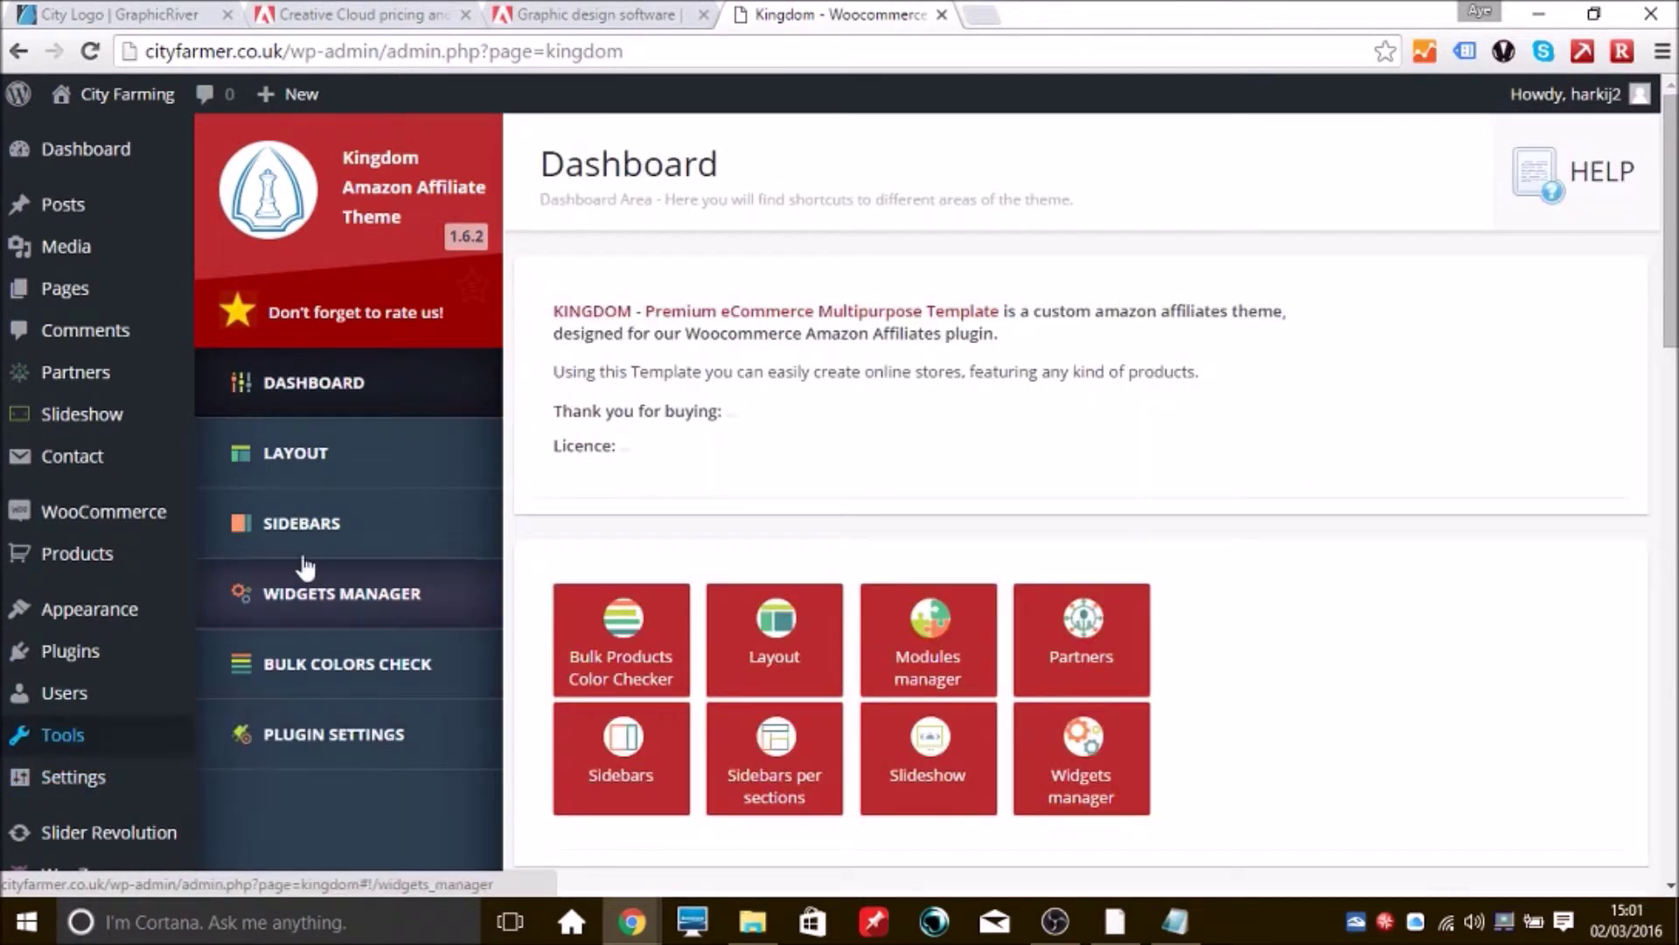
click(284, 457)
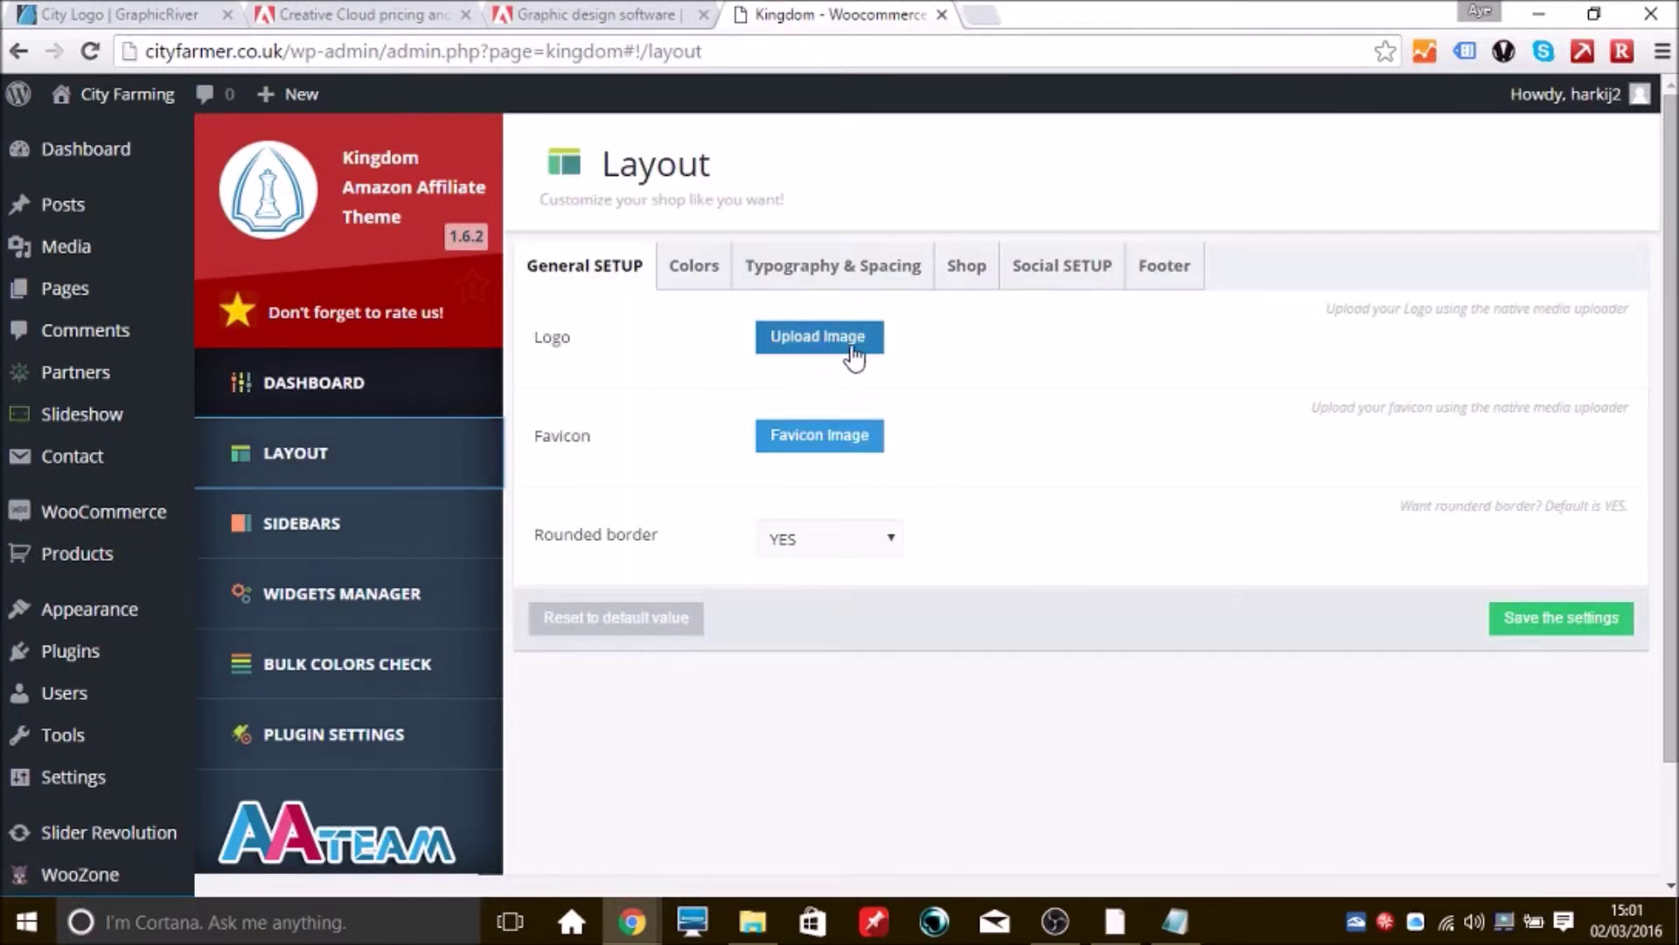
- Upload Drawing.png from Downloads through the logo image picker
click(800, 343)
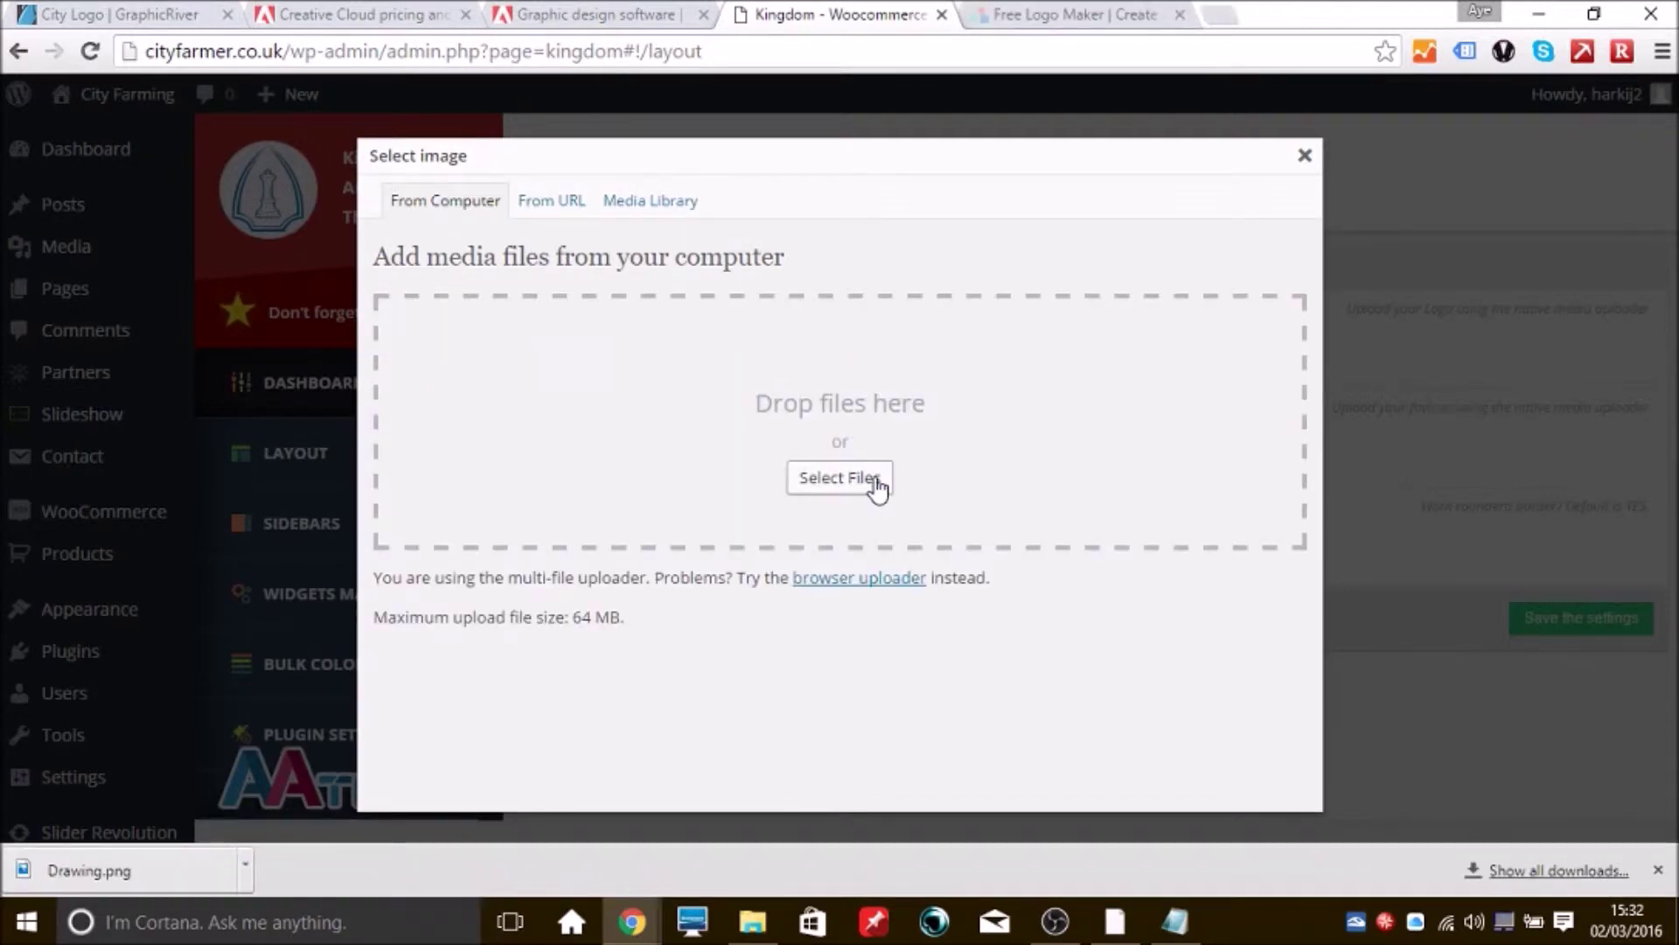
click(877, 490)
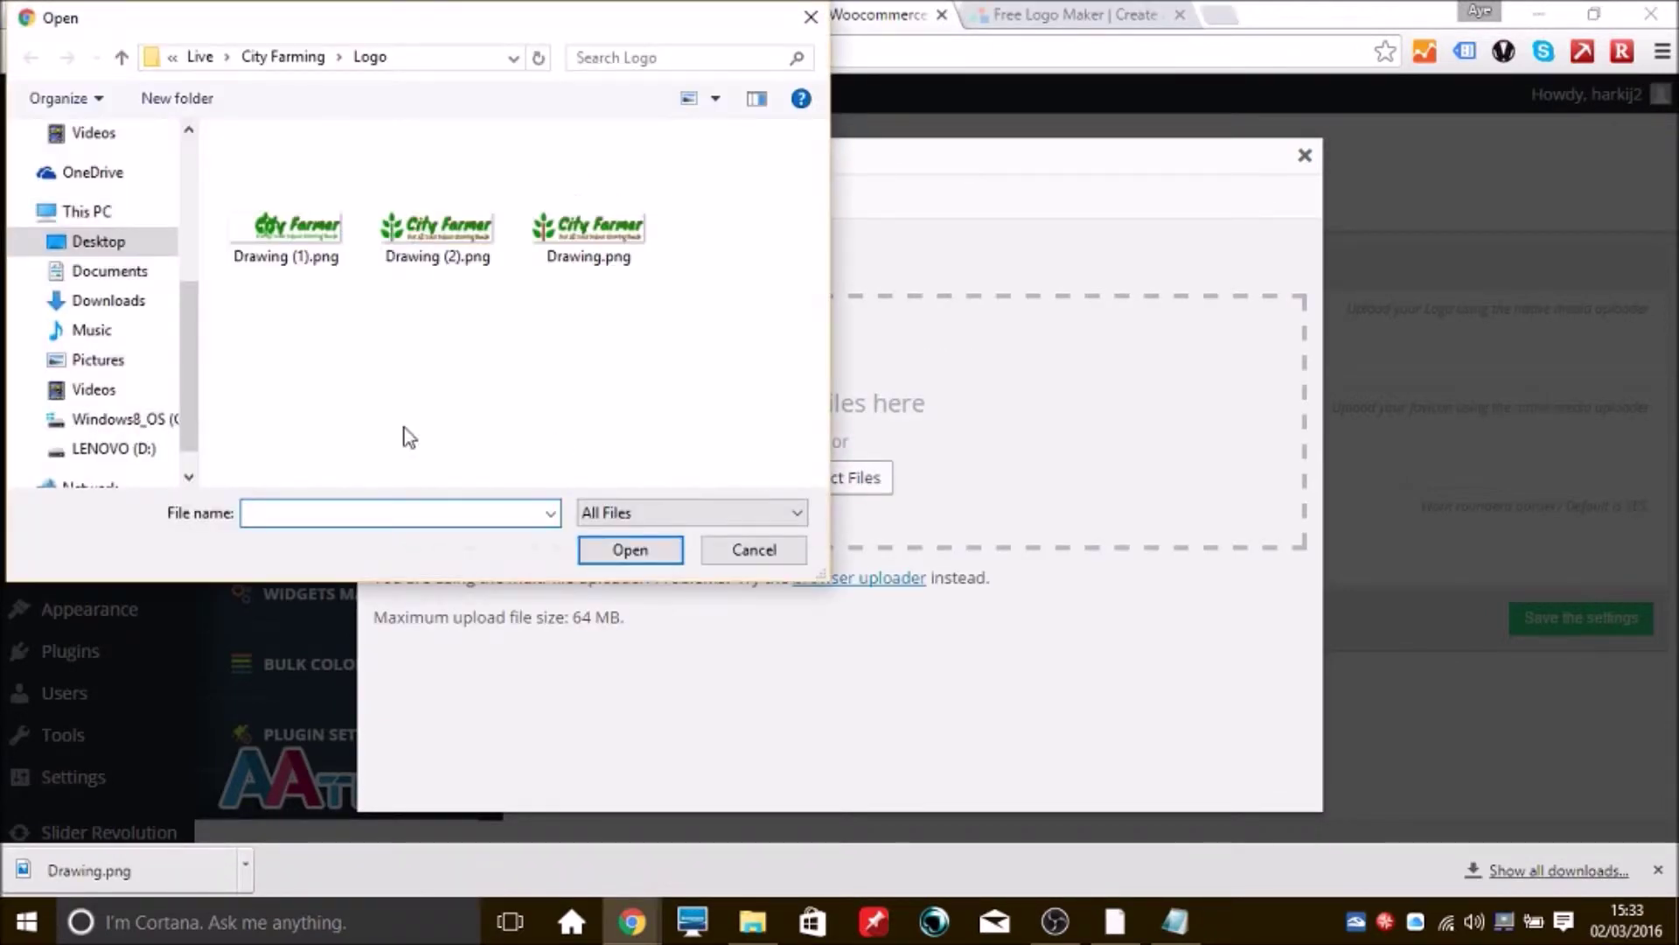
click(107, 302)
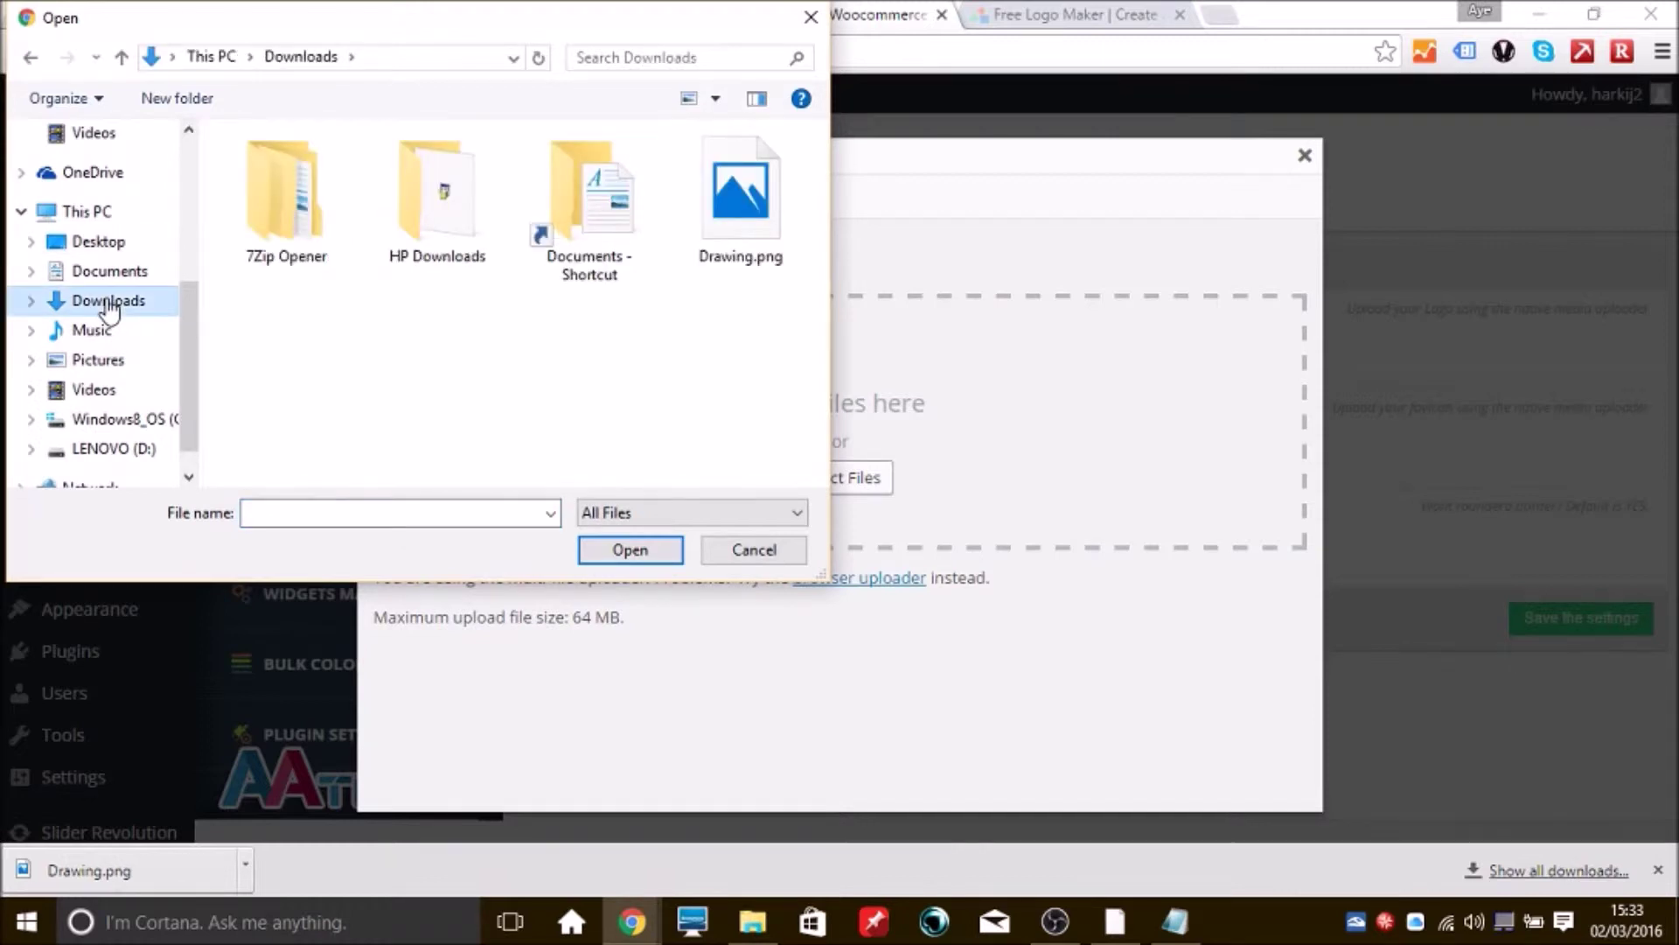
click(766, 196)
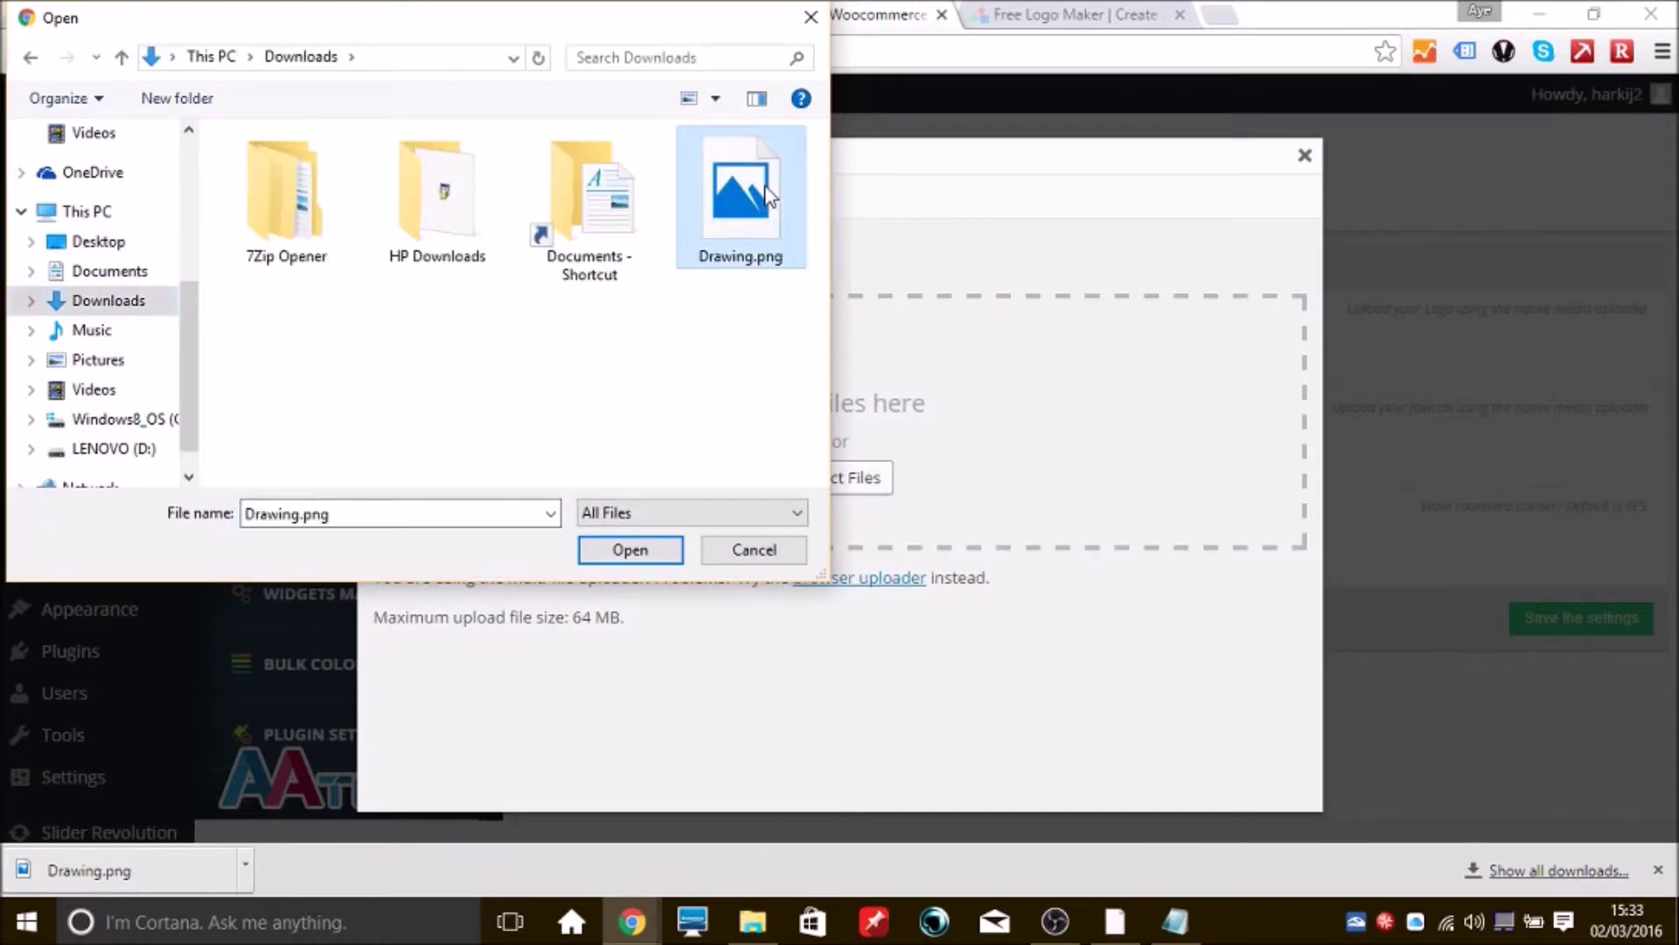
click(665, 552)
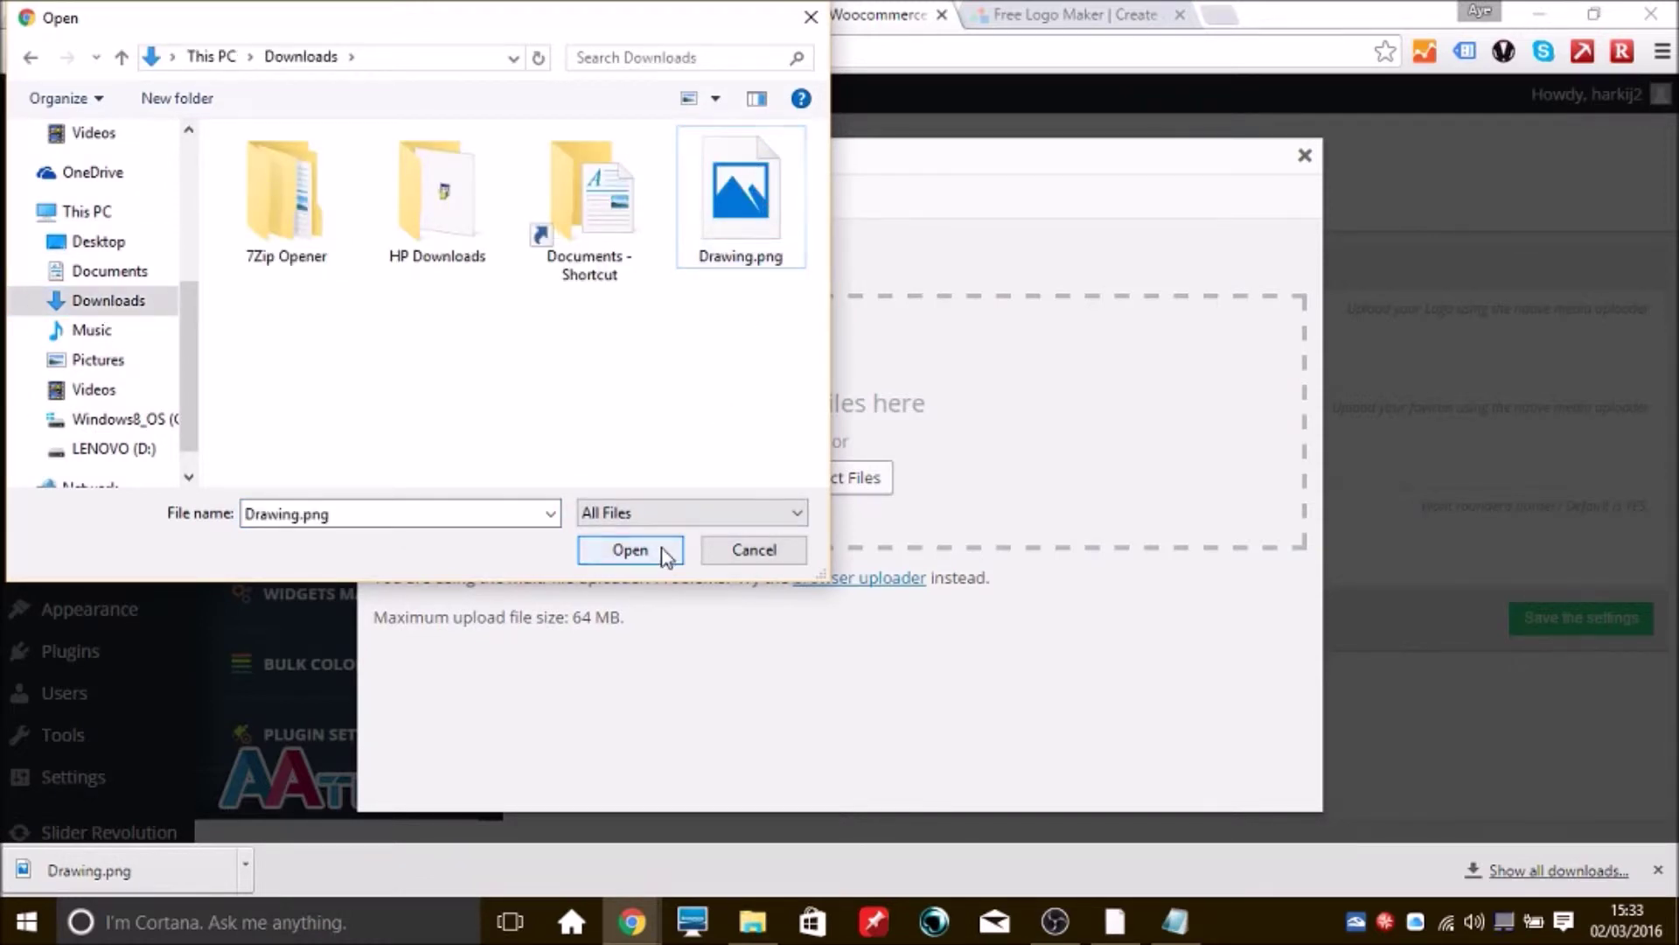
click(666, 552)
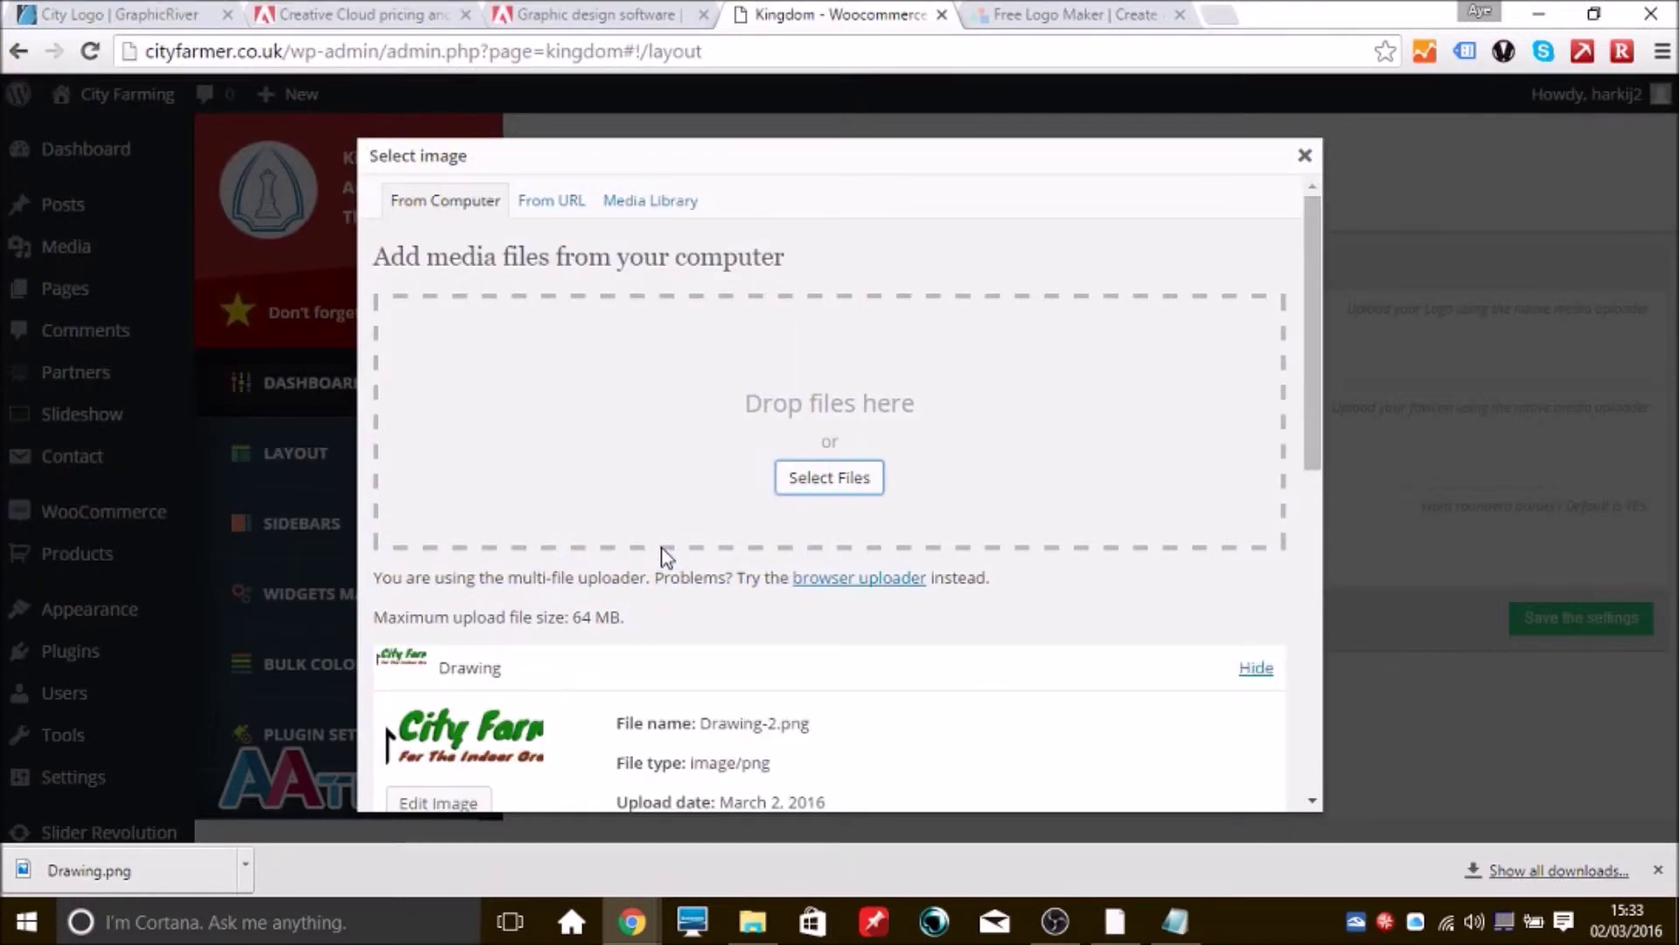
- Insert the uploaded City Farmer image as the Kingdom logo and save the settings
drag(1311, 345, 1297, 675)
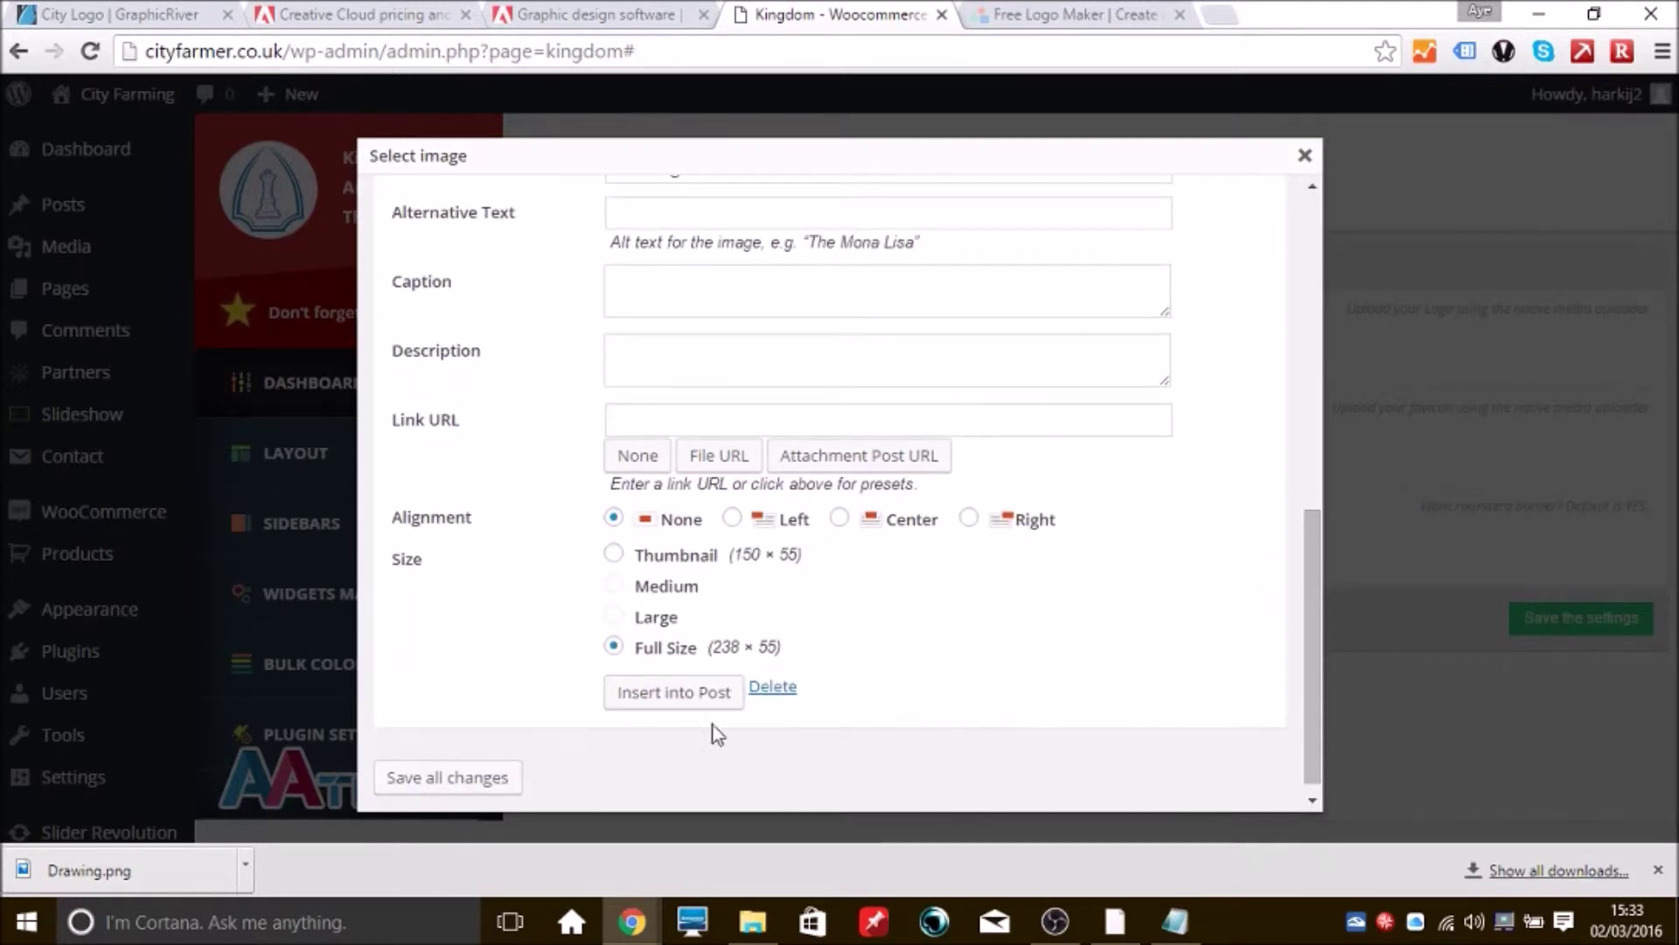
click(687, 698)
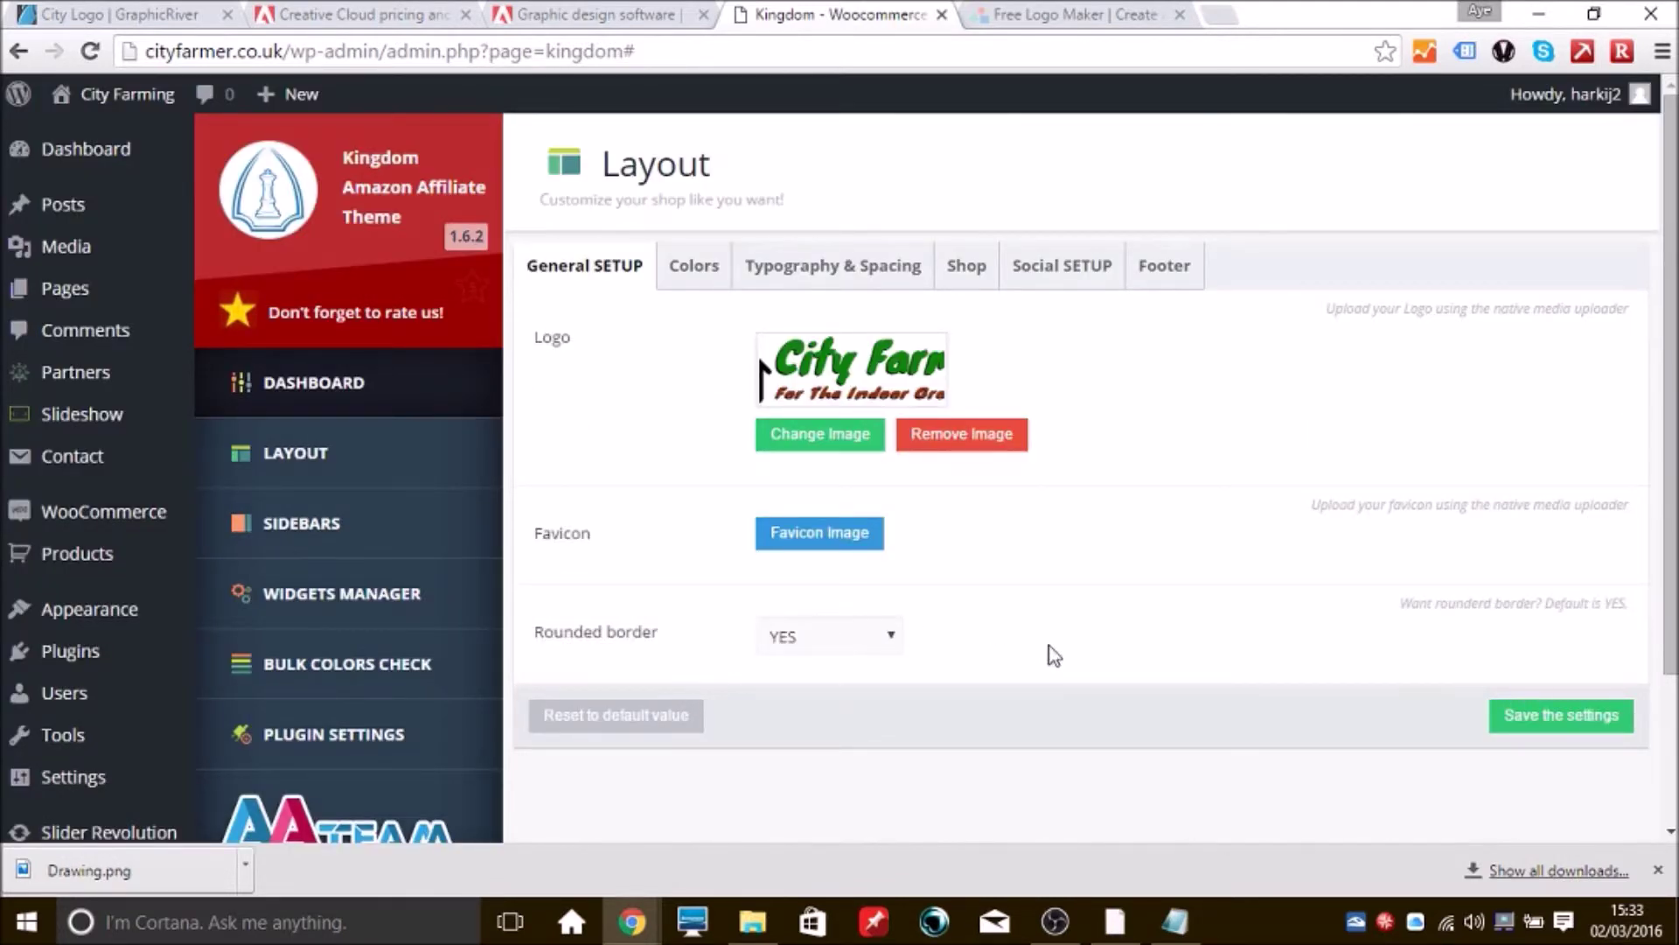
click(1541, 732)
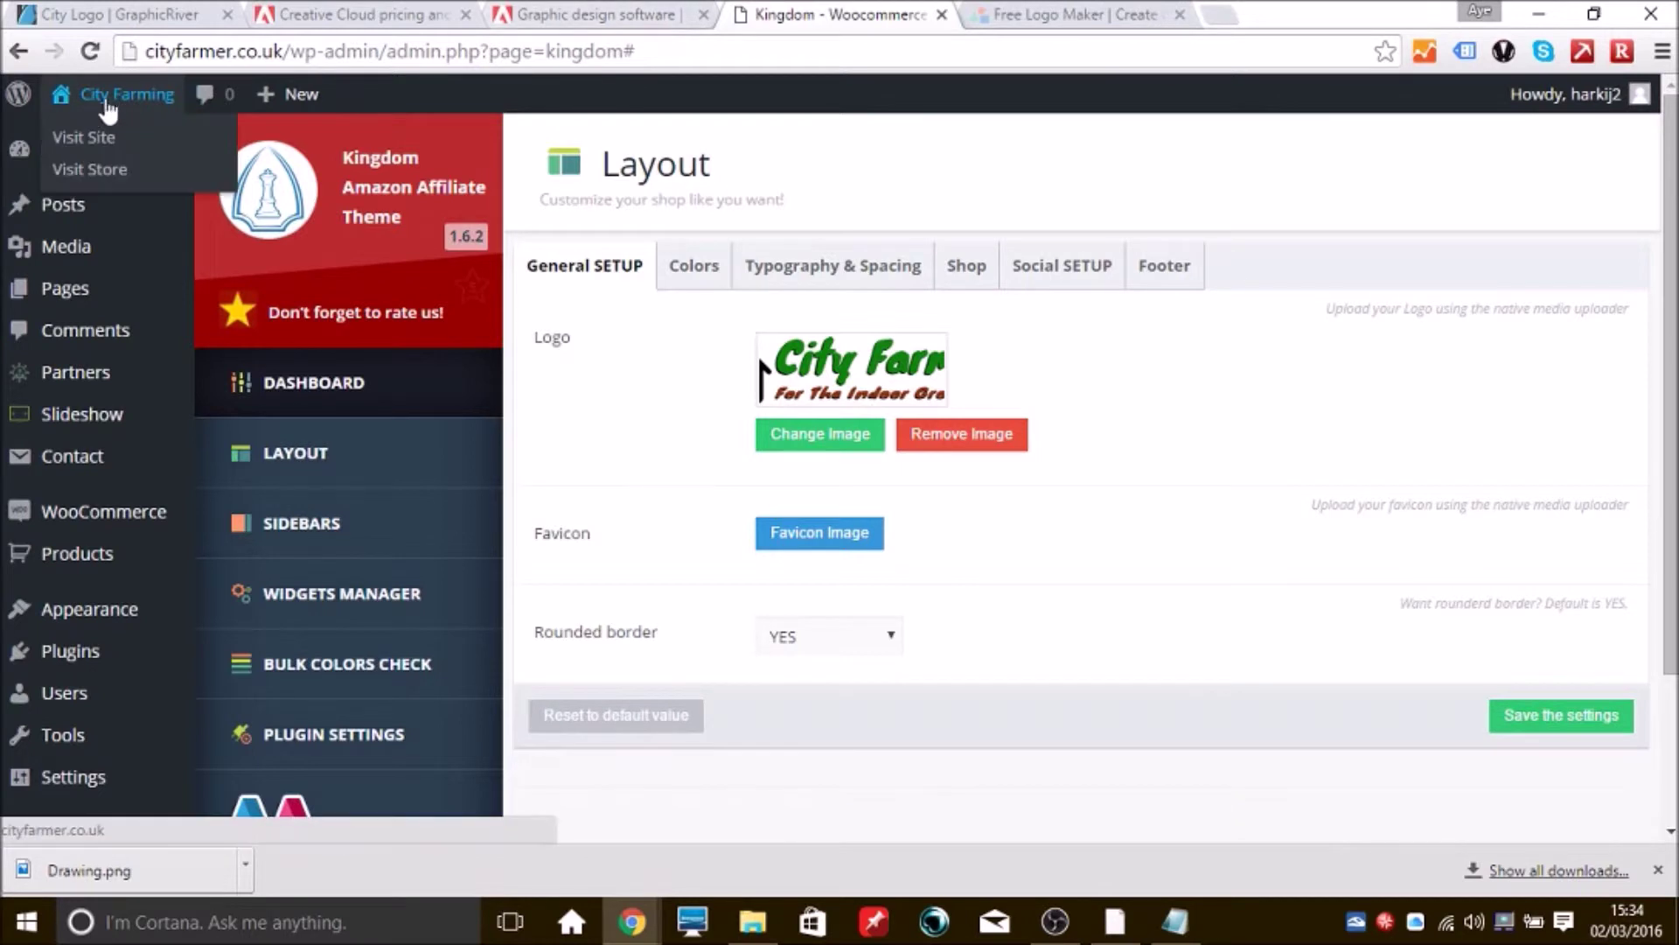
- Check the City Farmer logo on the live site, then return to the Dashboard
click(107, 101)
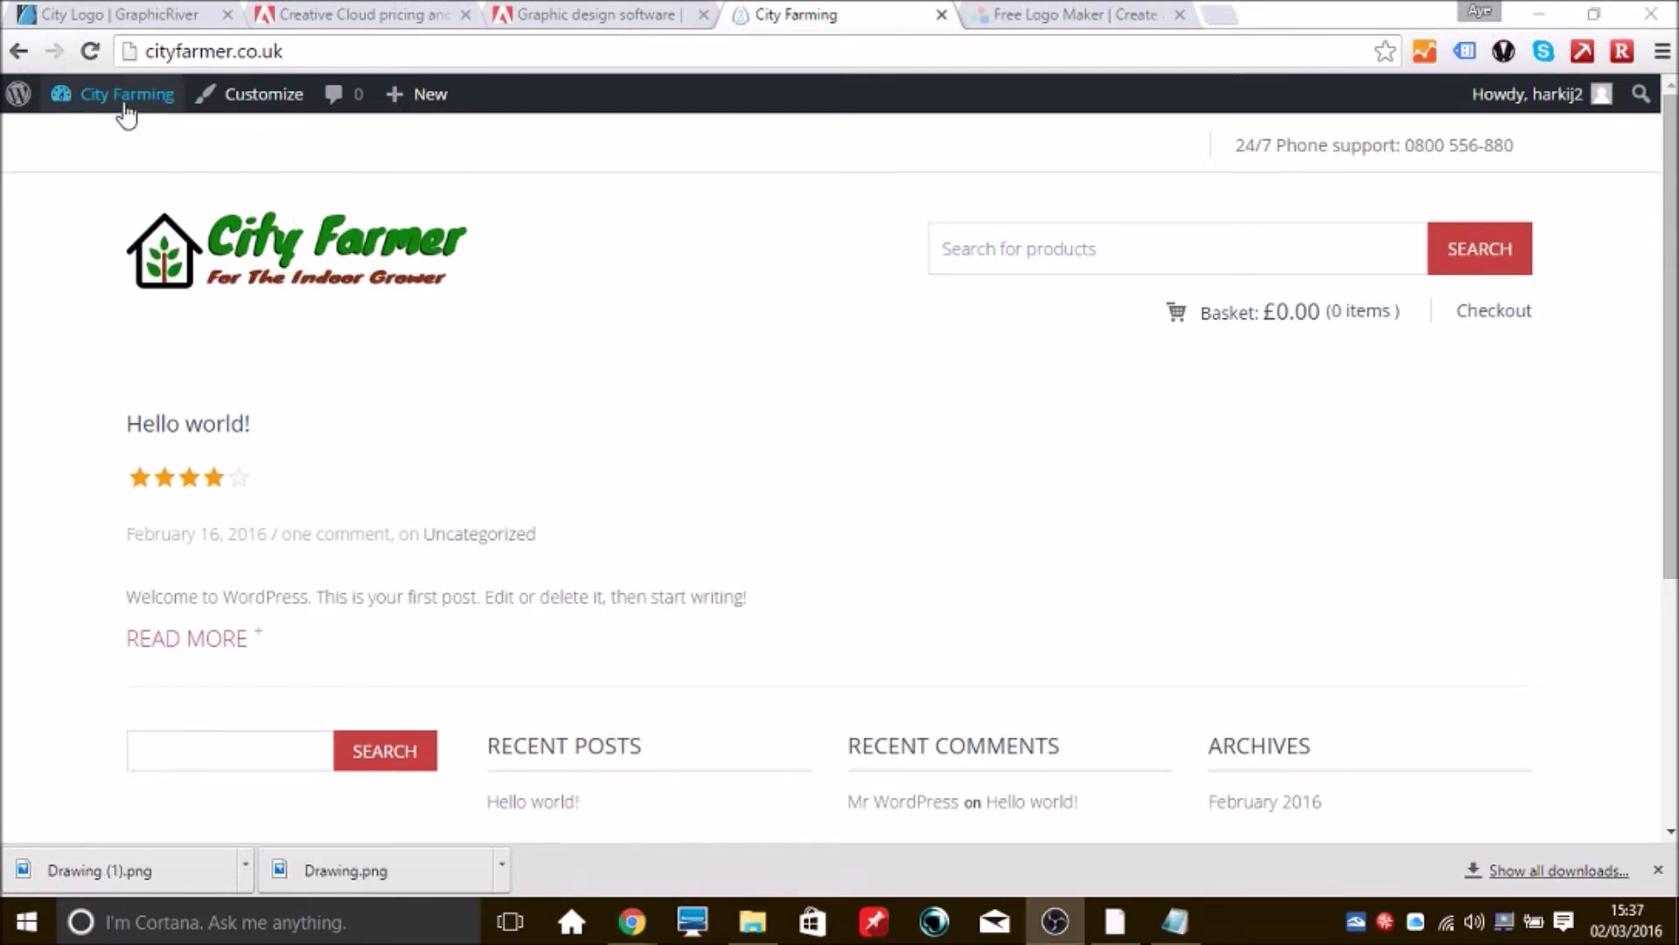
mouse_move(110, 99)
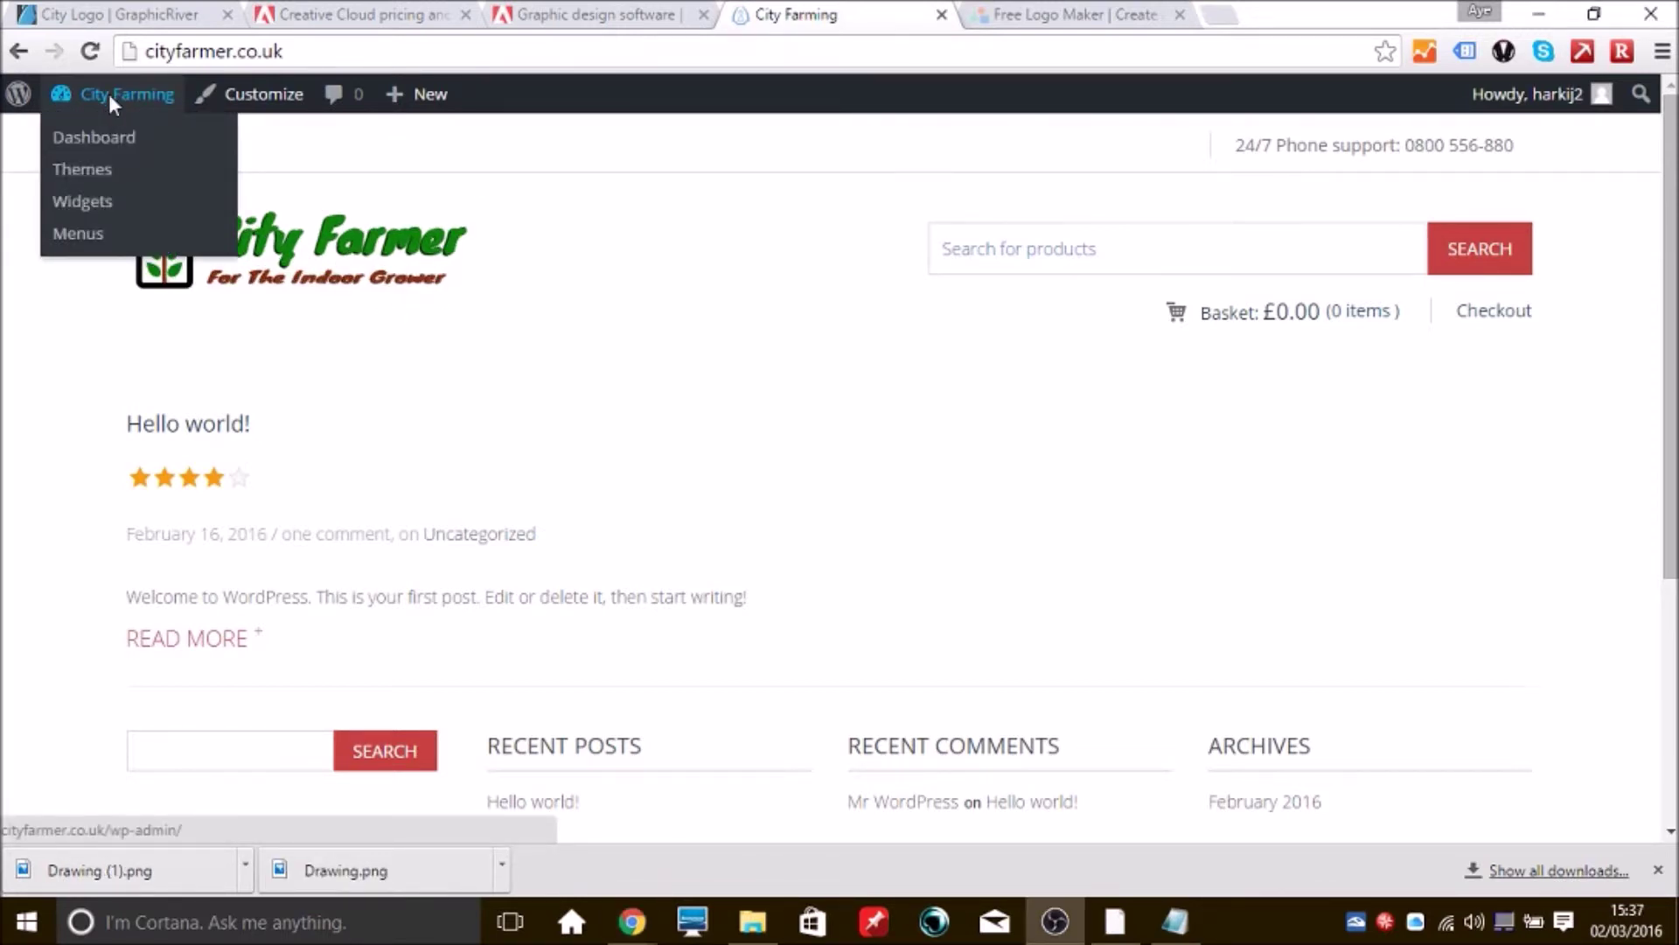
click(108, 93)
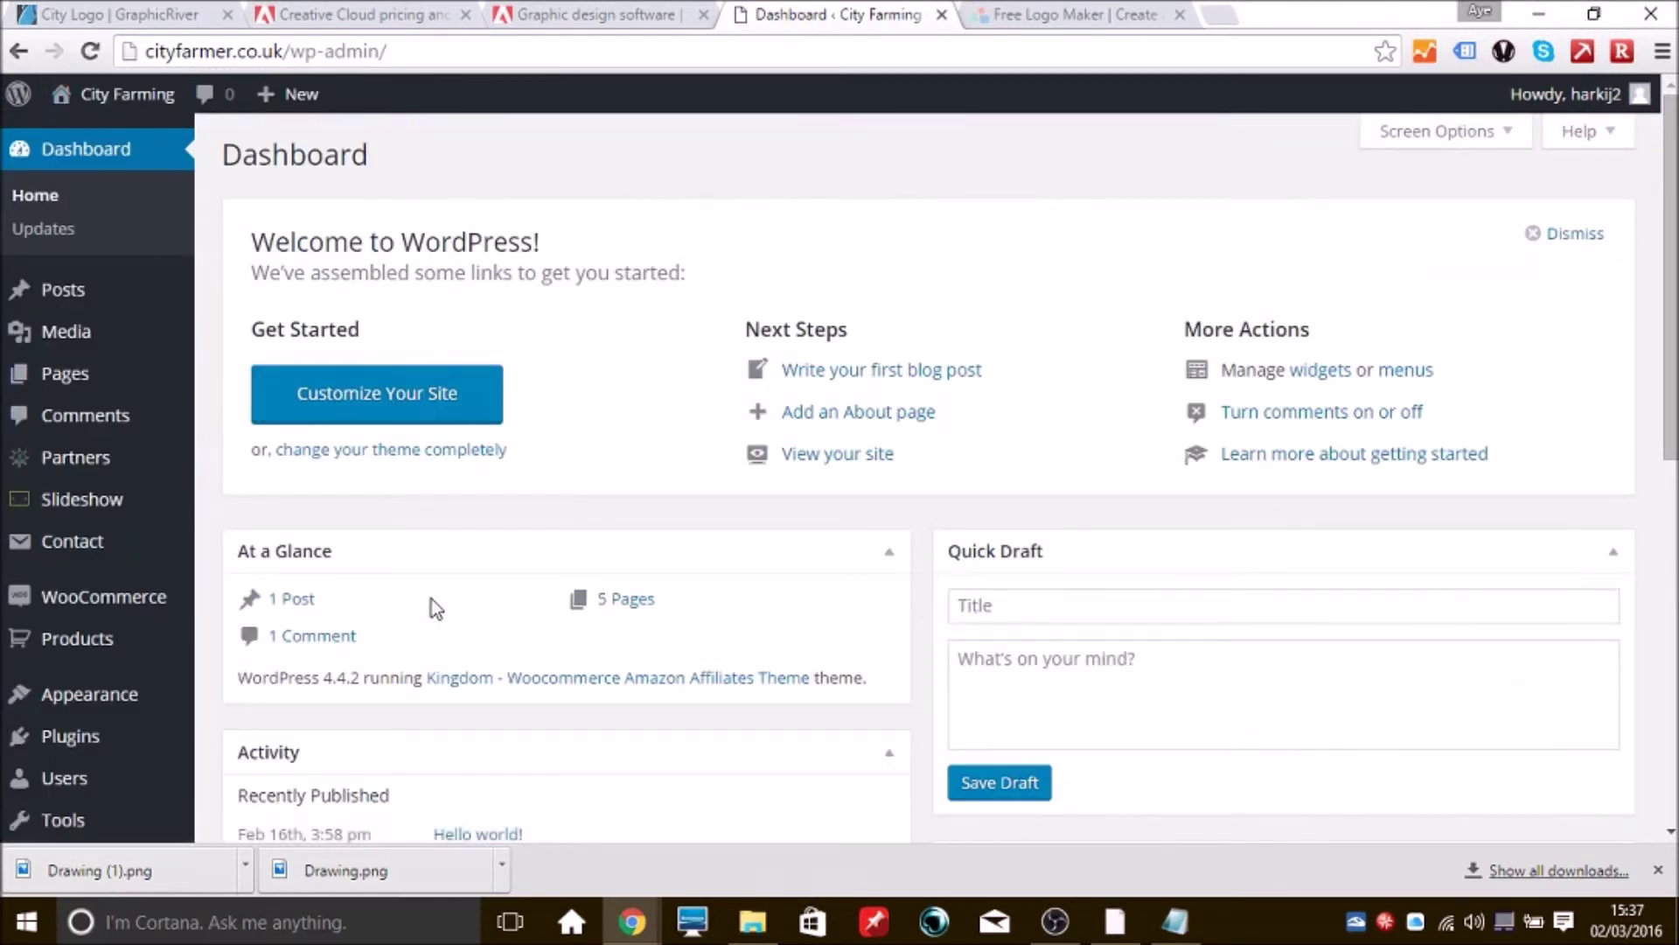
scroll(432, 600, down, 8)
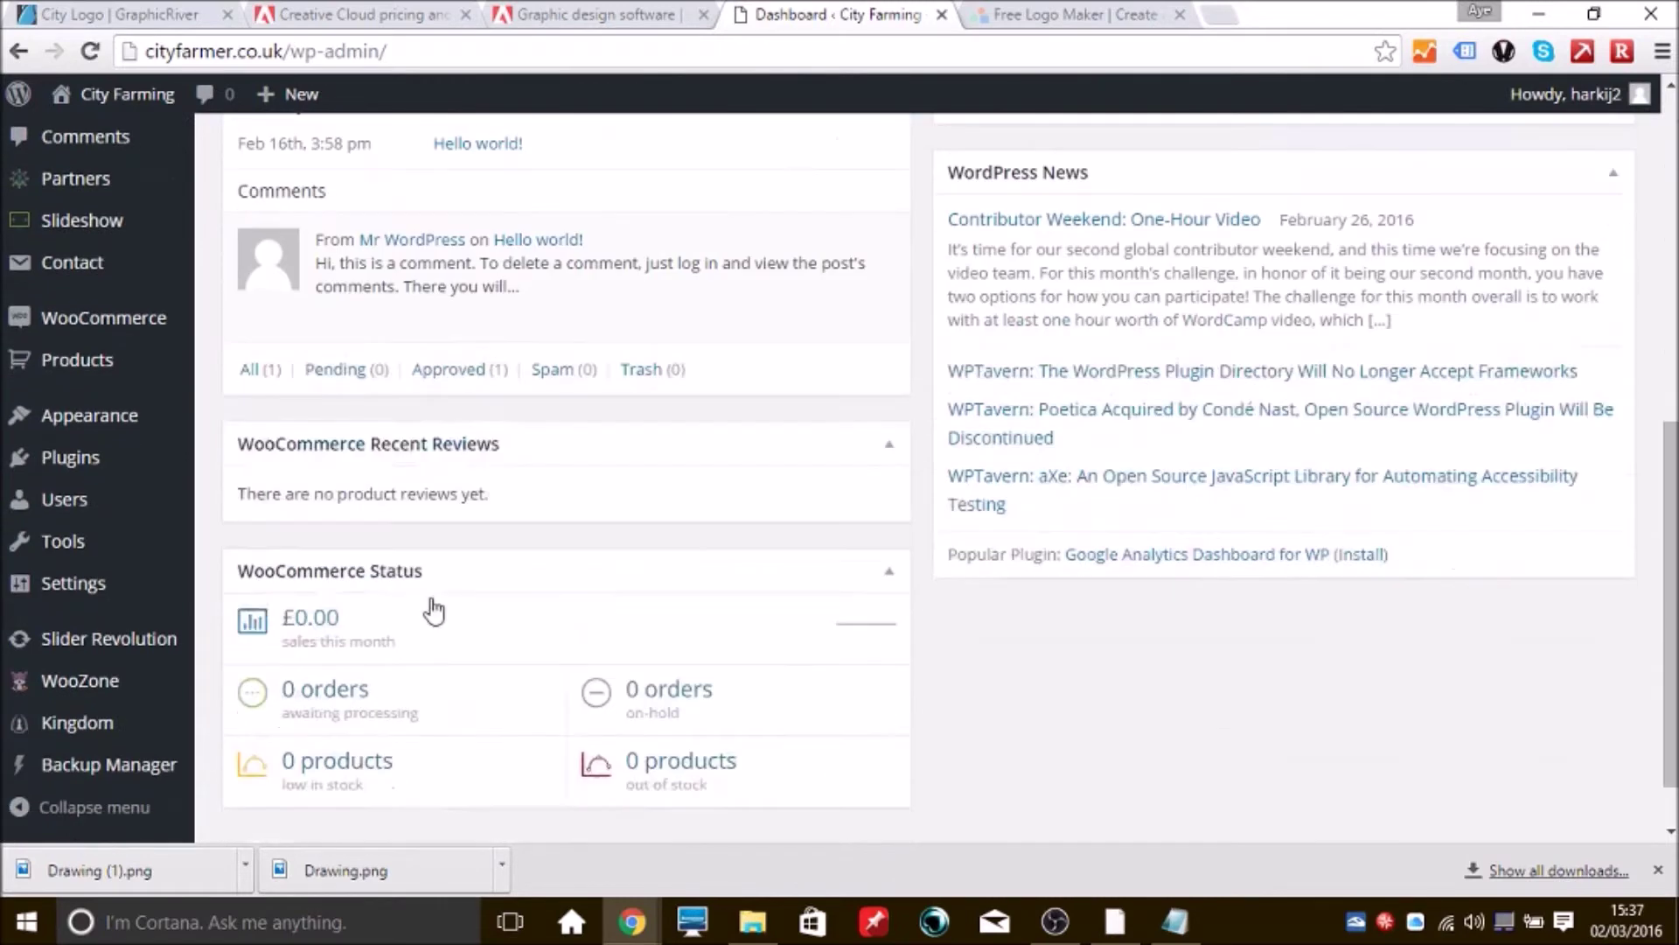
- Show the Colors tab of Kingdom's Layout settings, with primary colour #C5403F
click(86, 720)
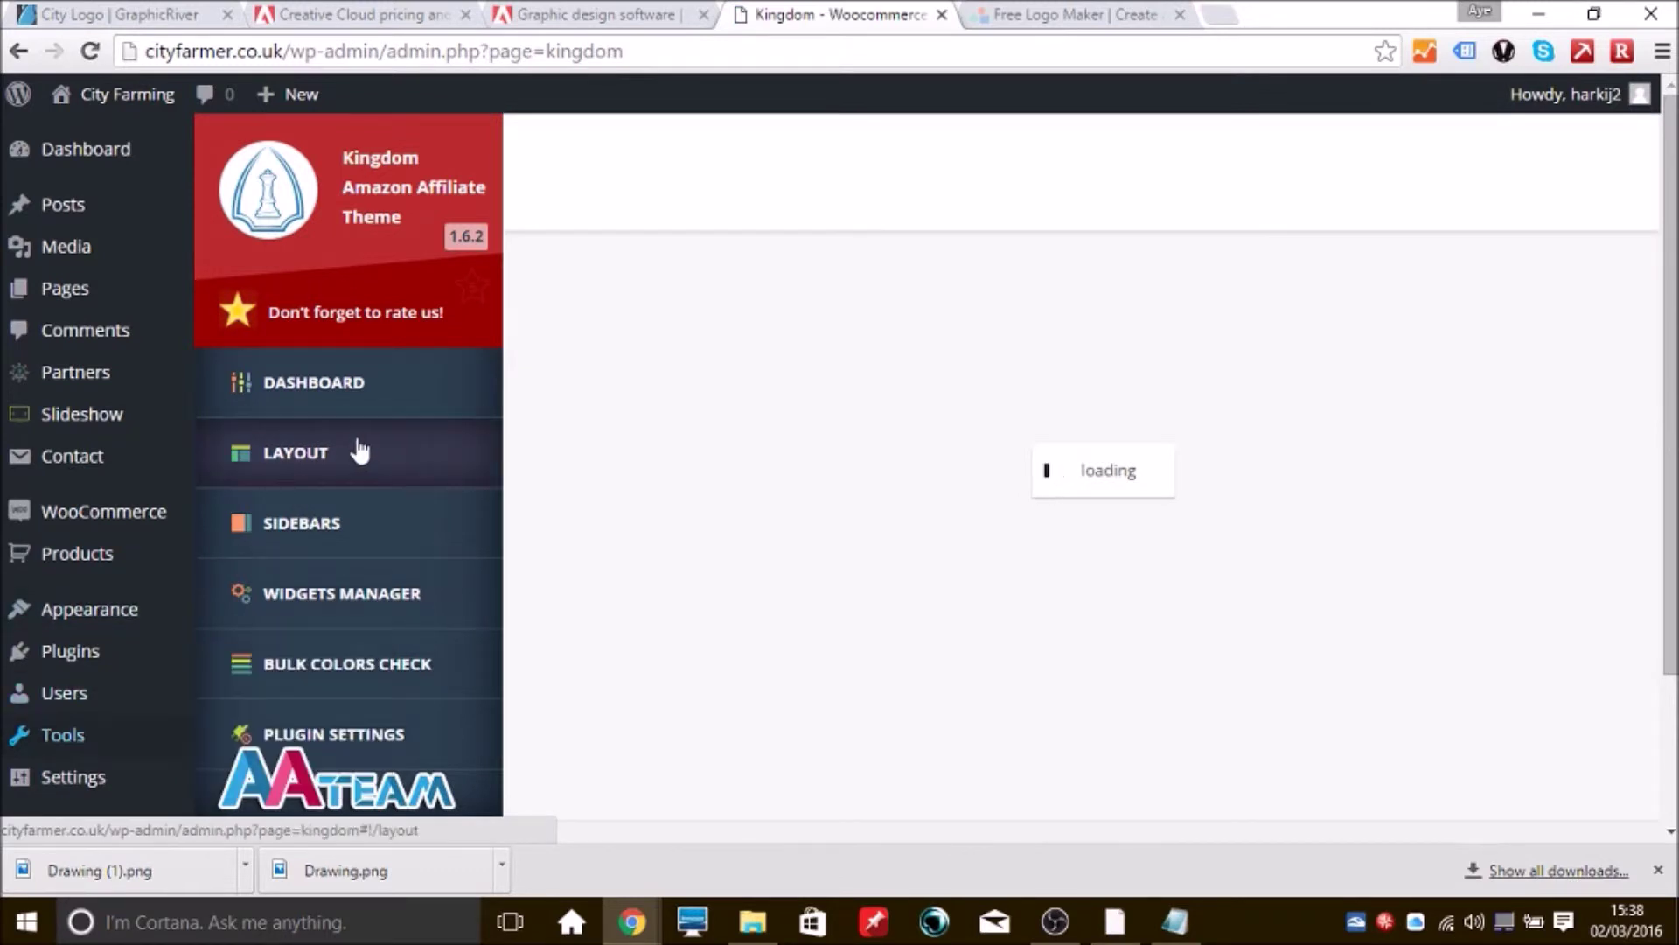
click(396, 459)
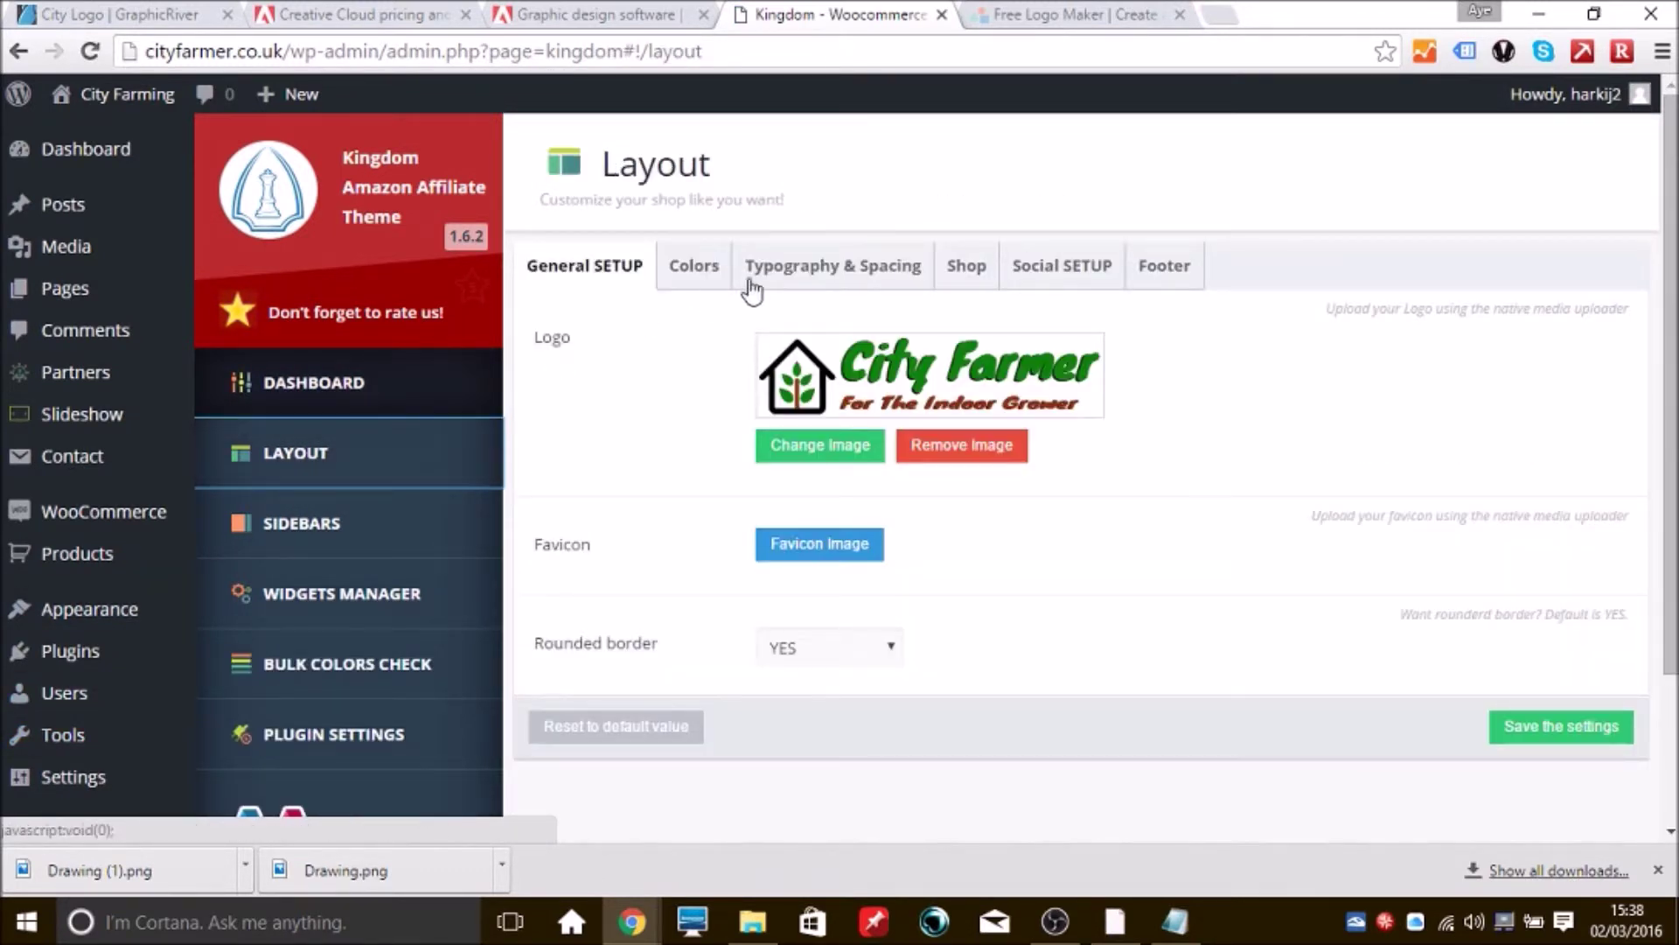
click(695, 273)
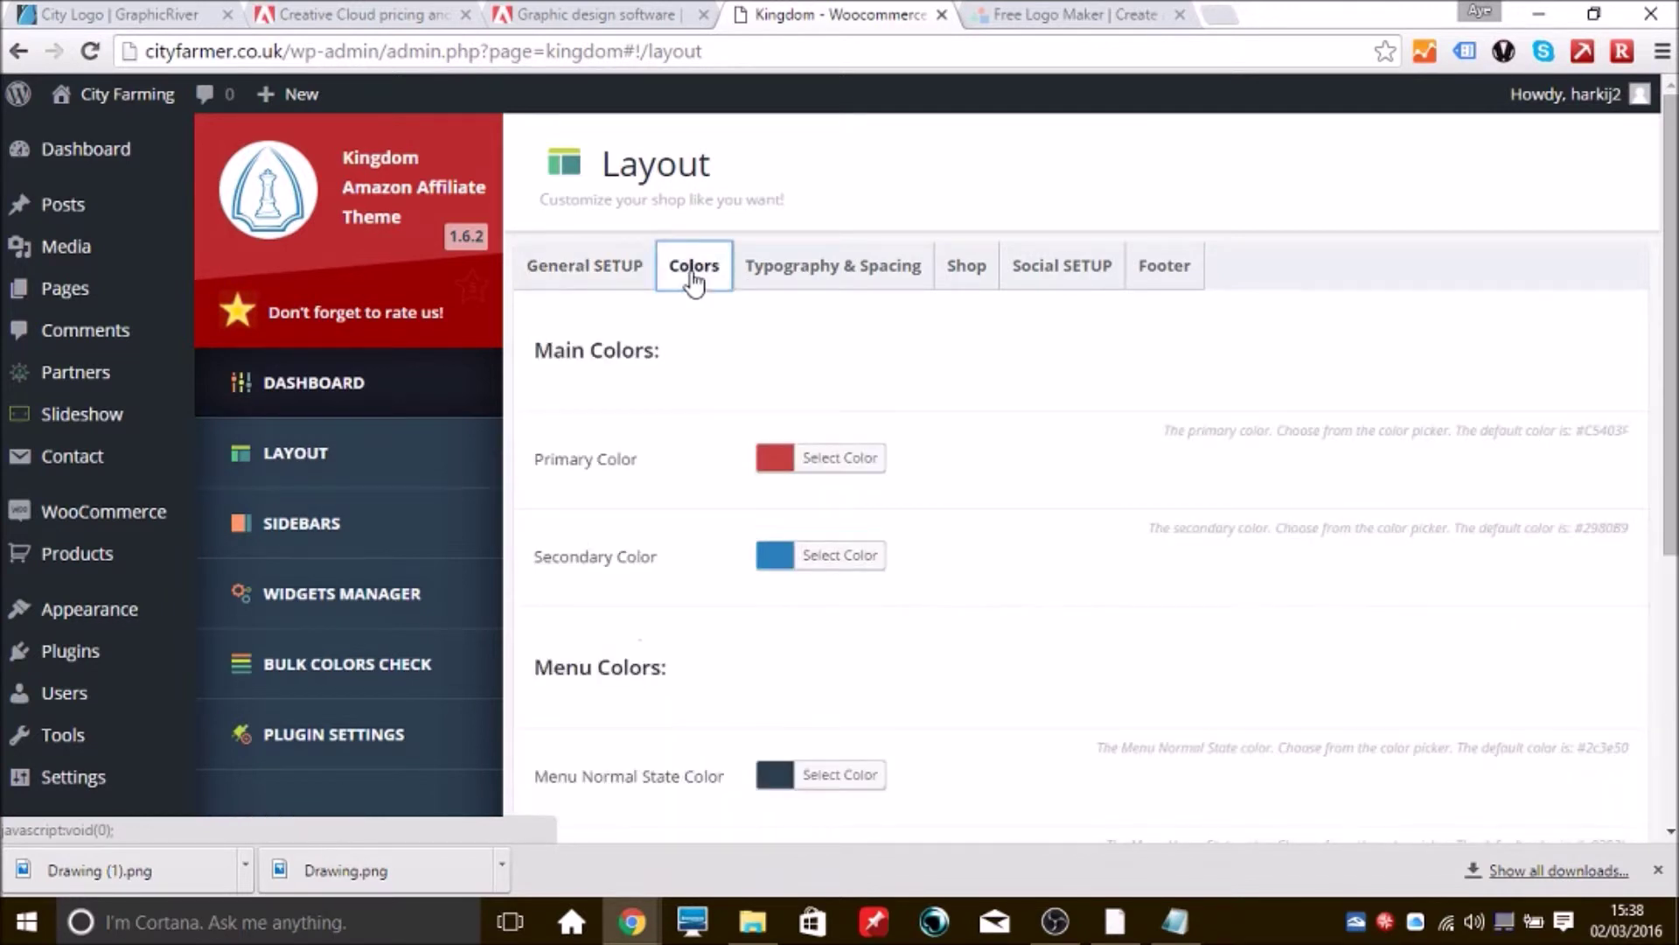
- Replace the red Primary Color with the logo green #10860c, pasted from the Notepad note
click(856, 461)
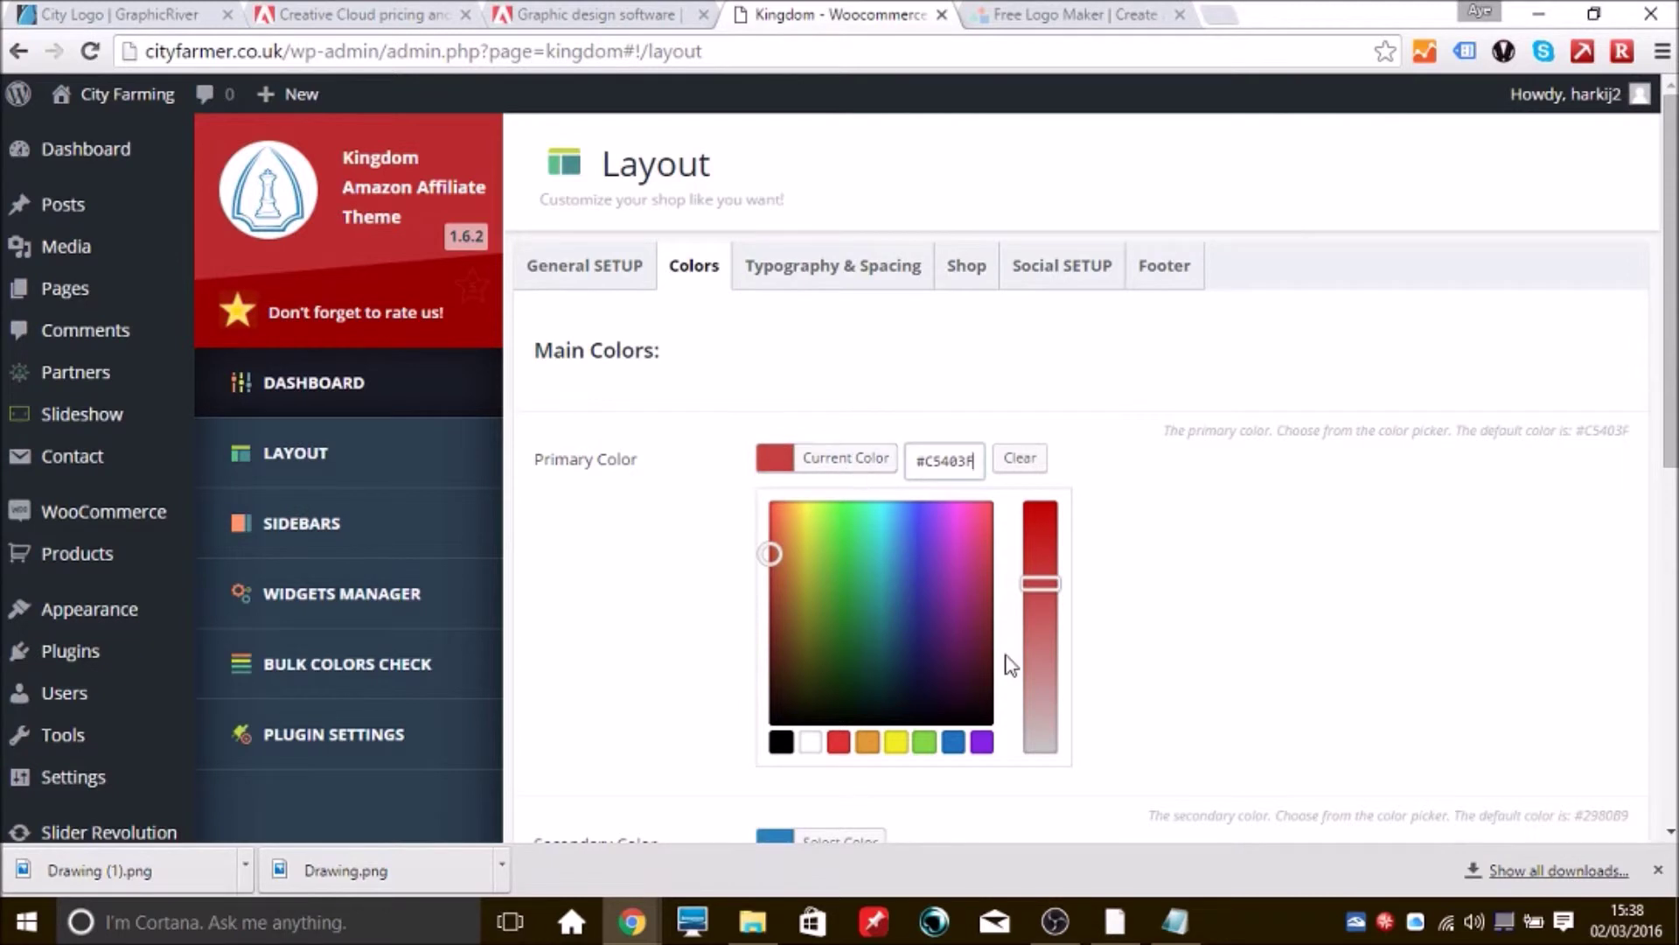
mouse_move(1172, 938)
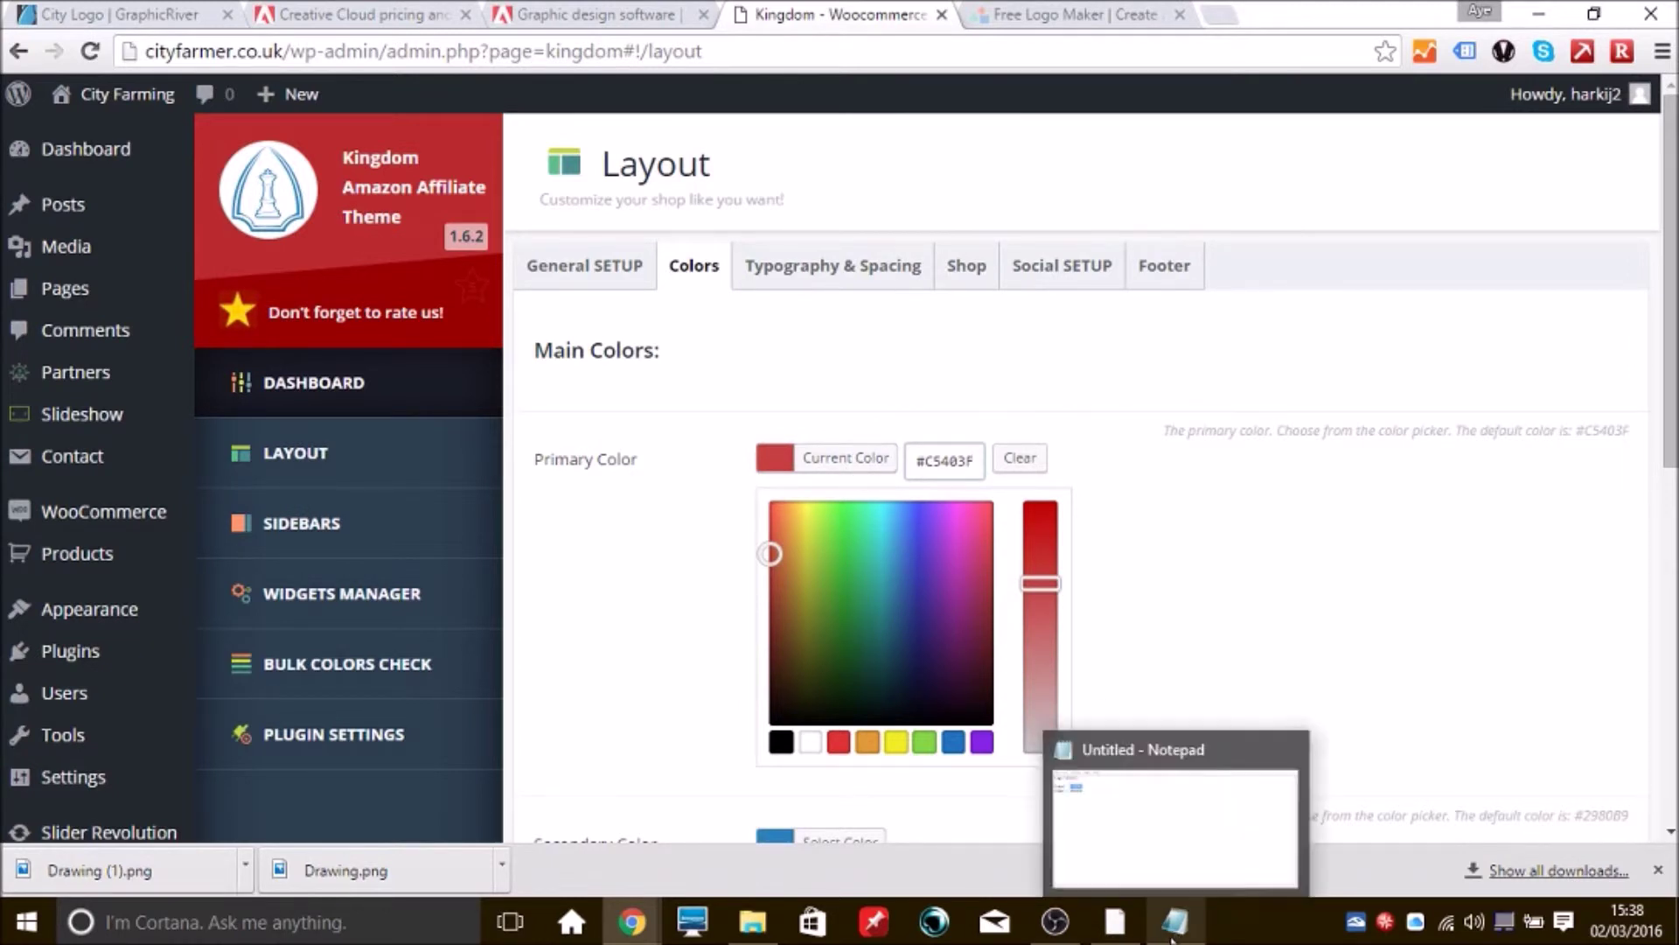
click(1172, 938)
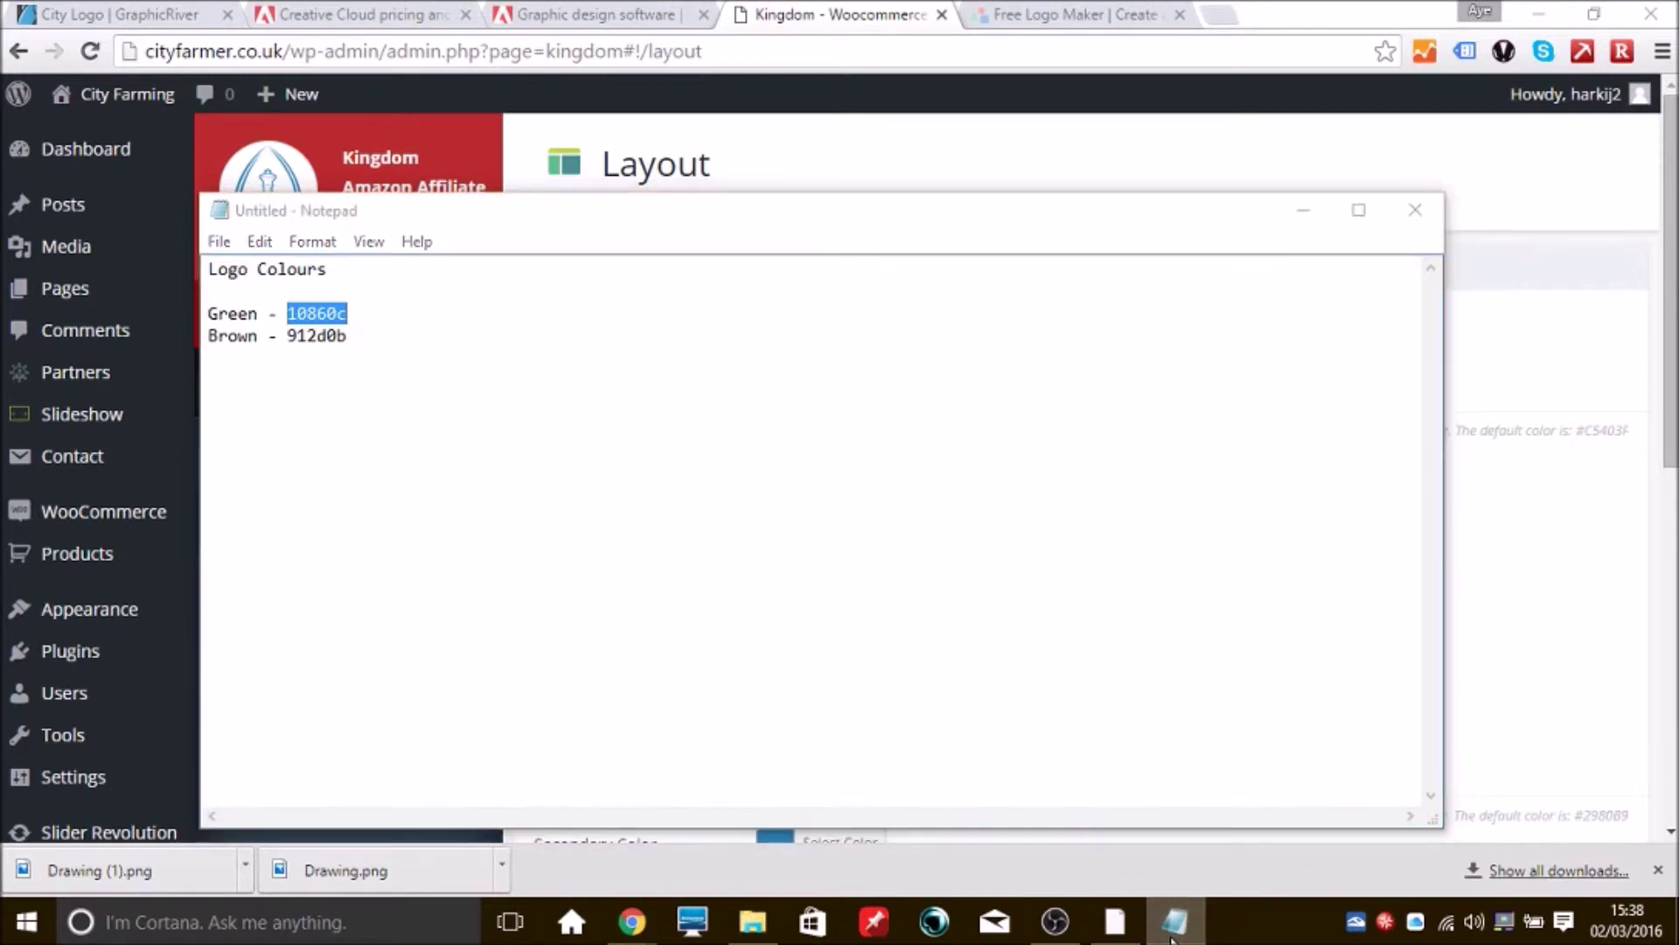
click(1172, 938)
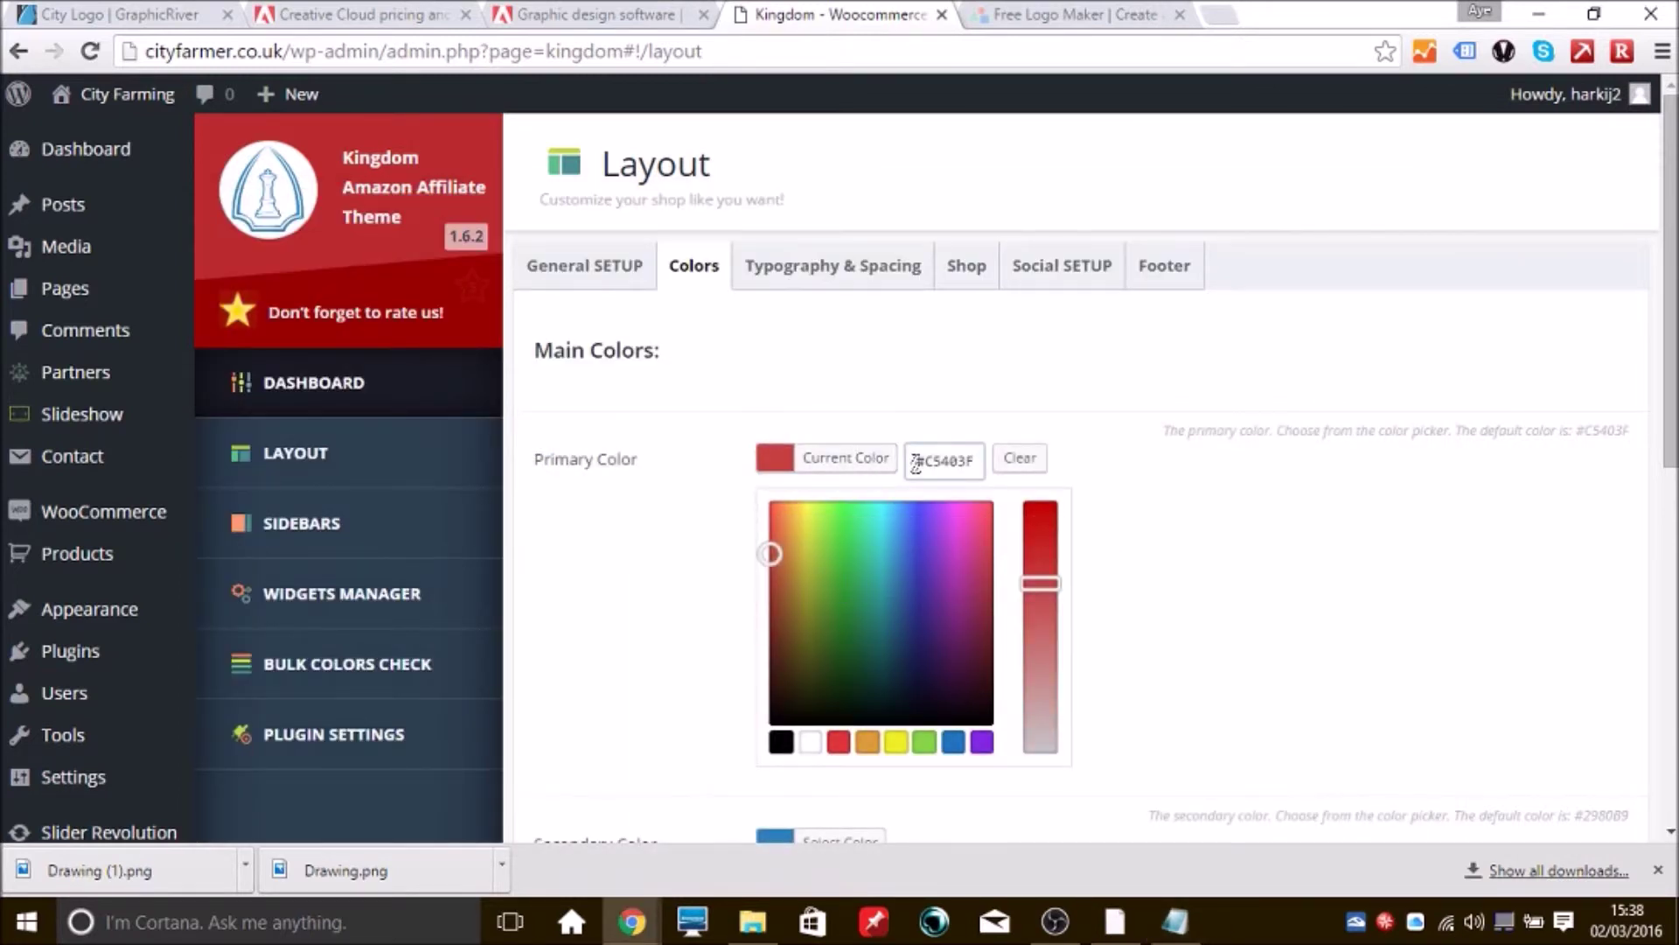
drag(985, 456, 898, 472)
text(#10860c)
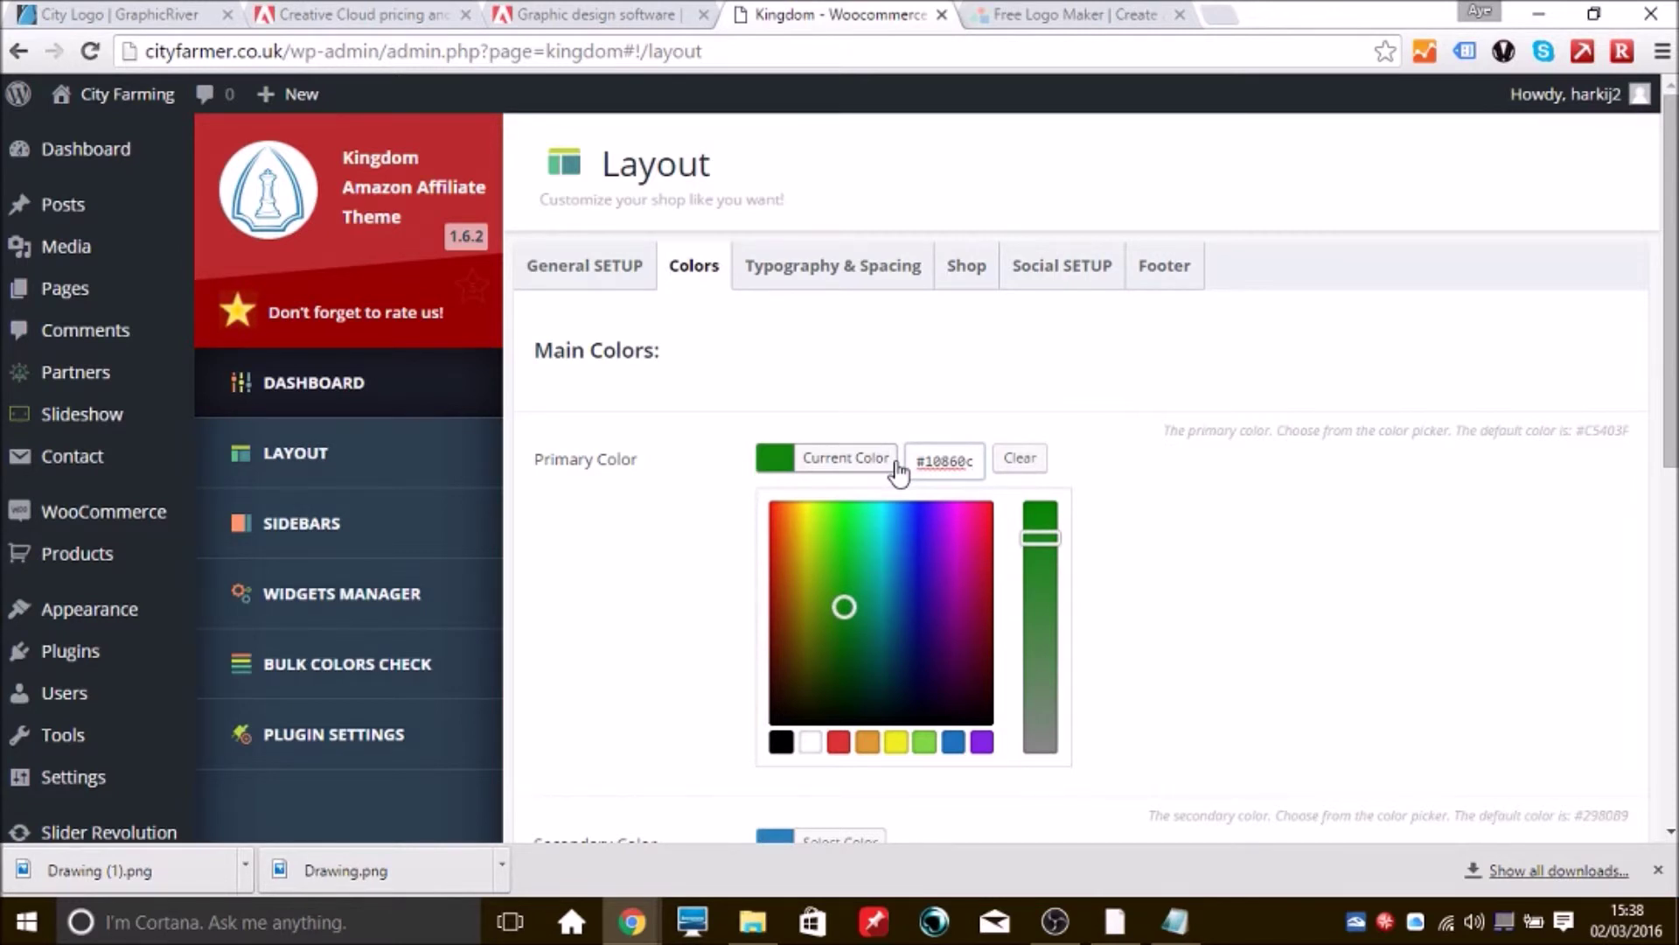
click(898, 469)
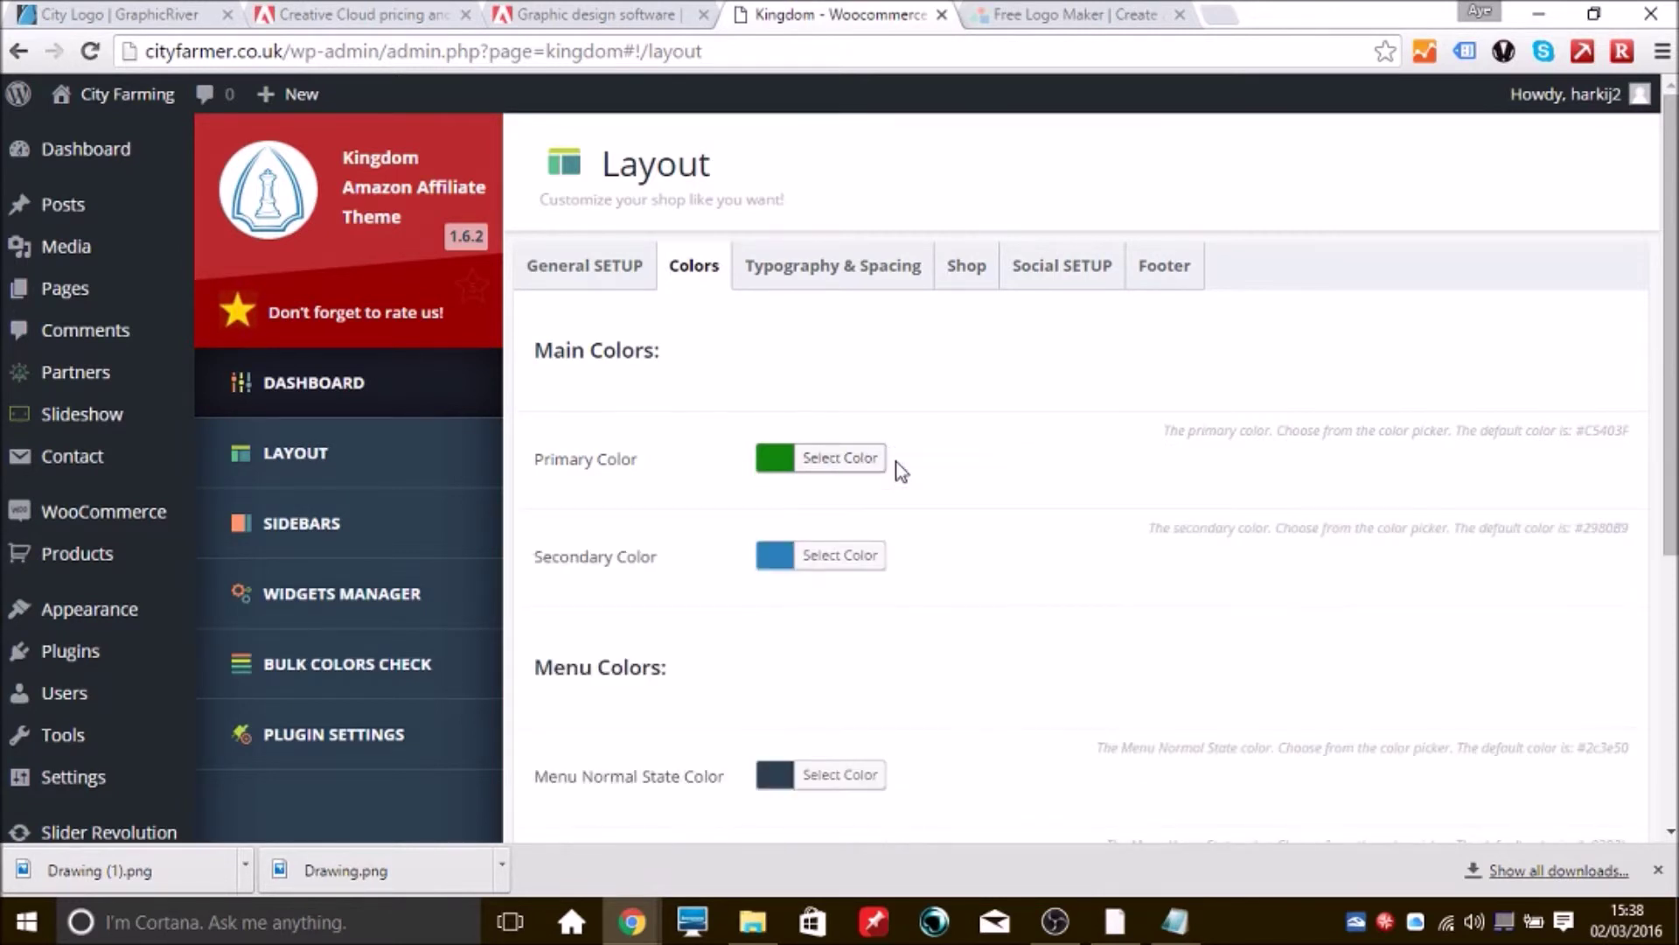
- Set the Kingdom Secondary Color to the black swatch #000000
click(853, 560)
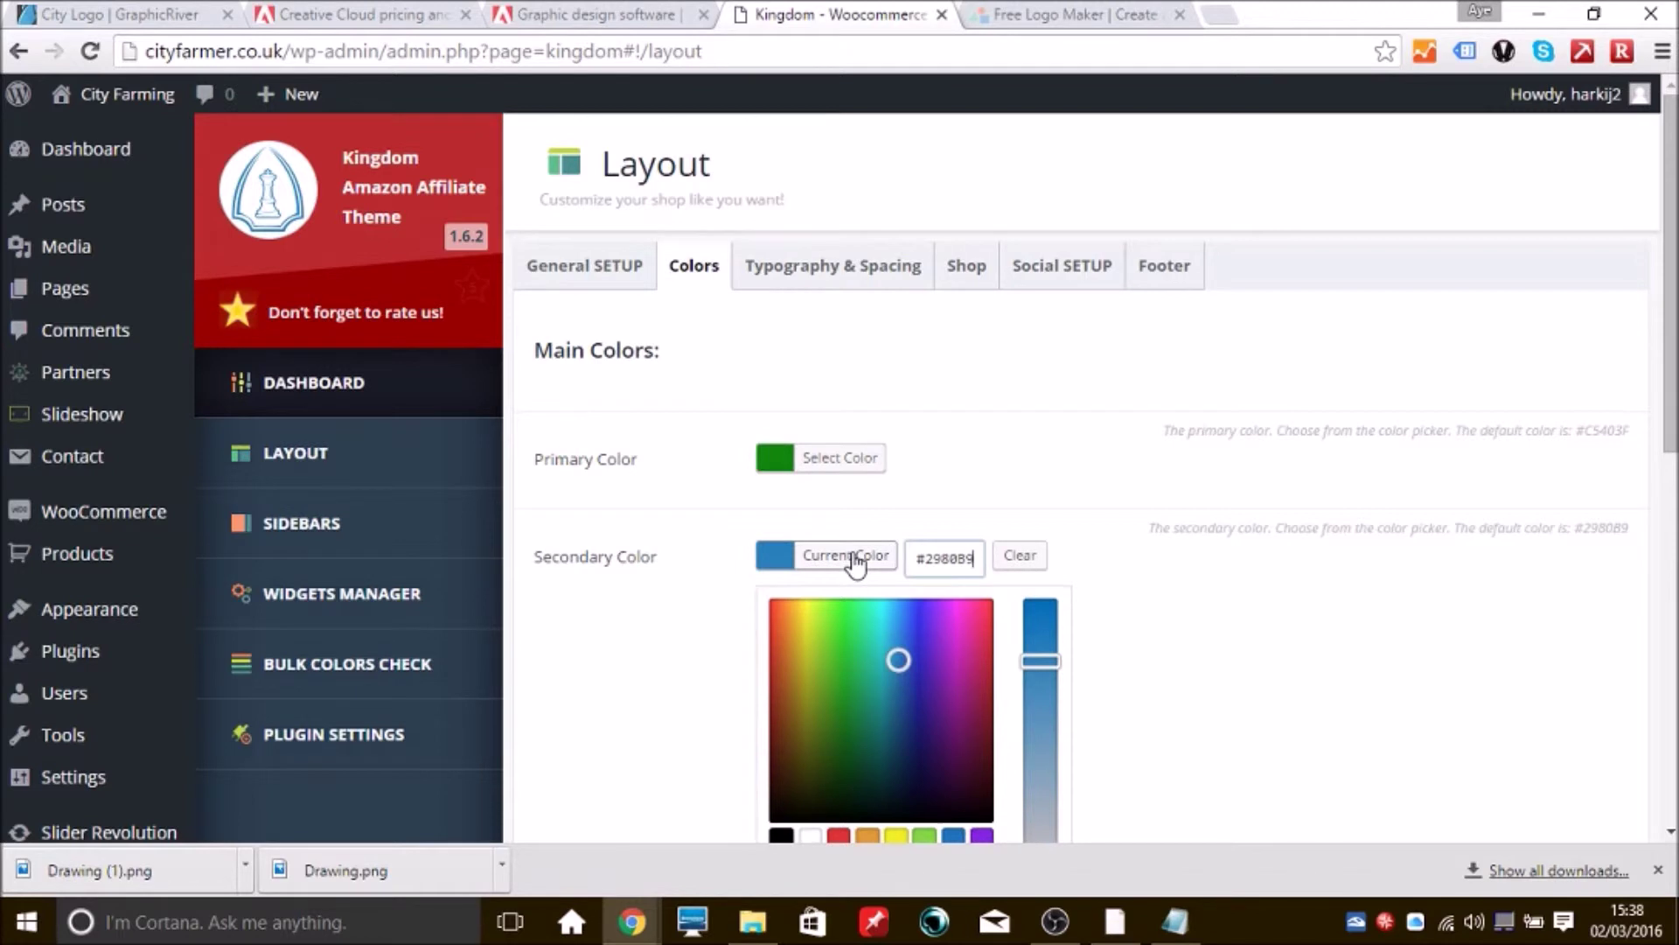
scroll(1670, 336, down, 2)
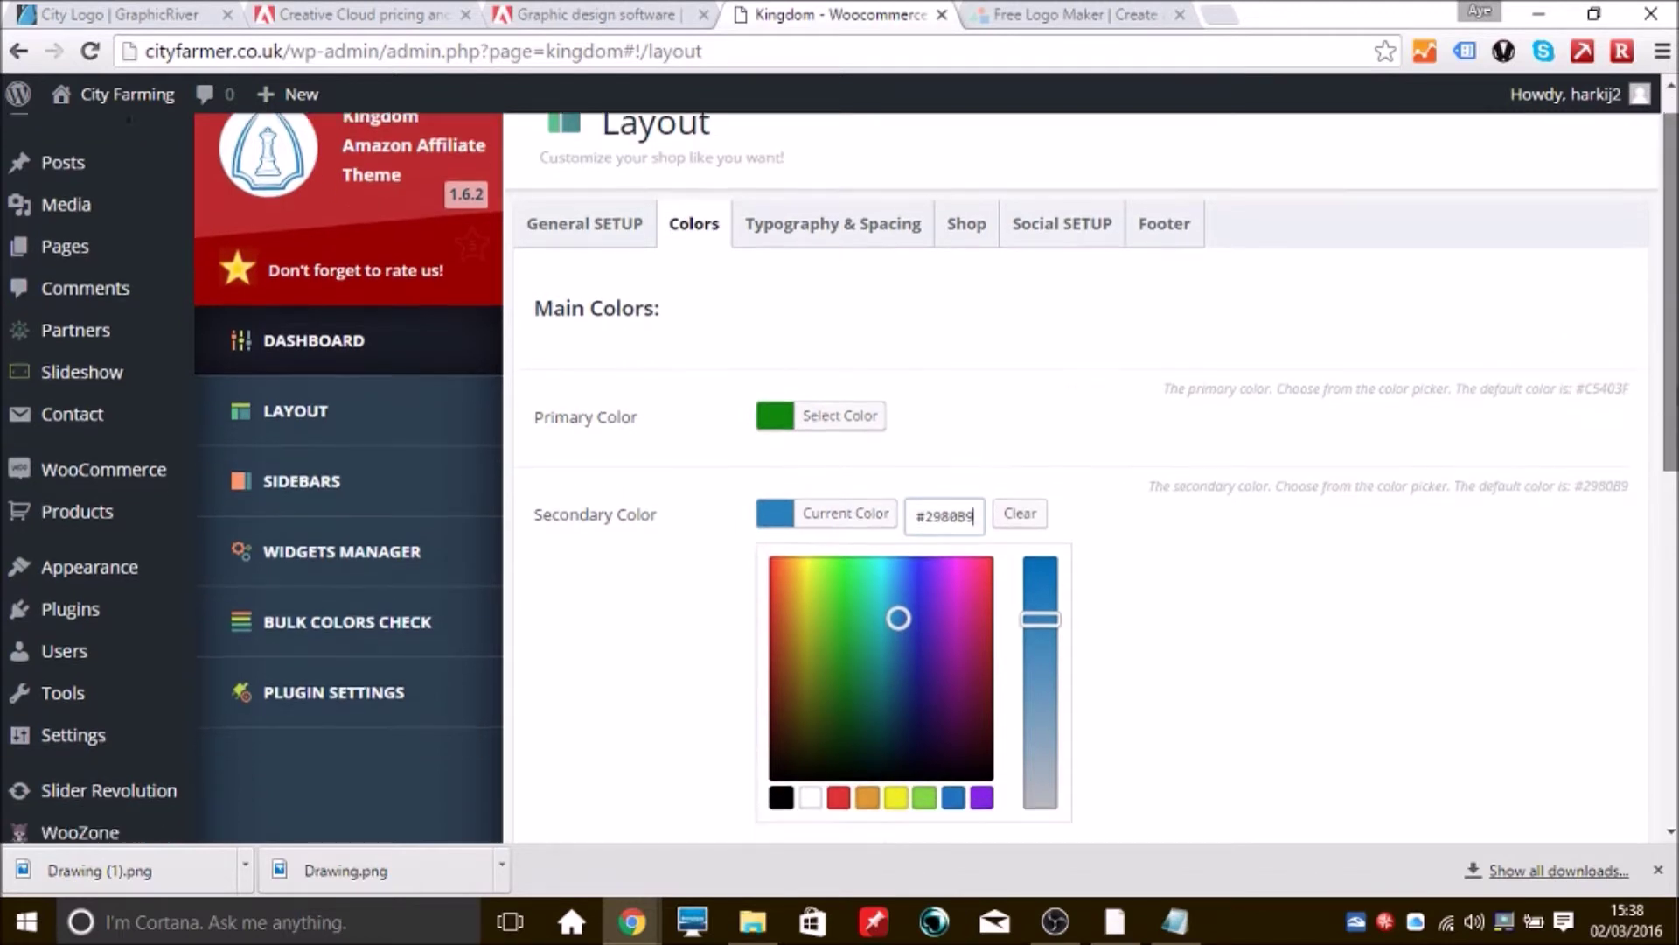
scroll(843, 469, down, 2)
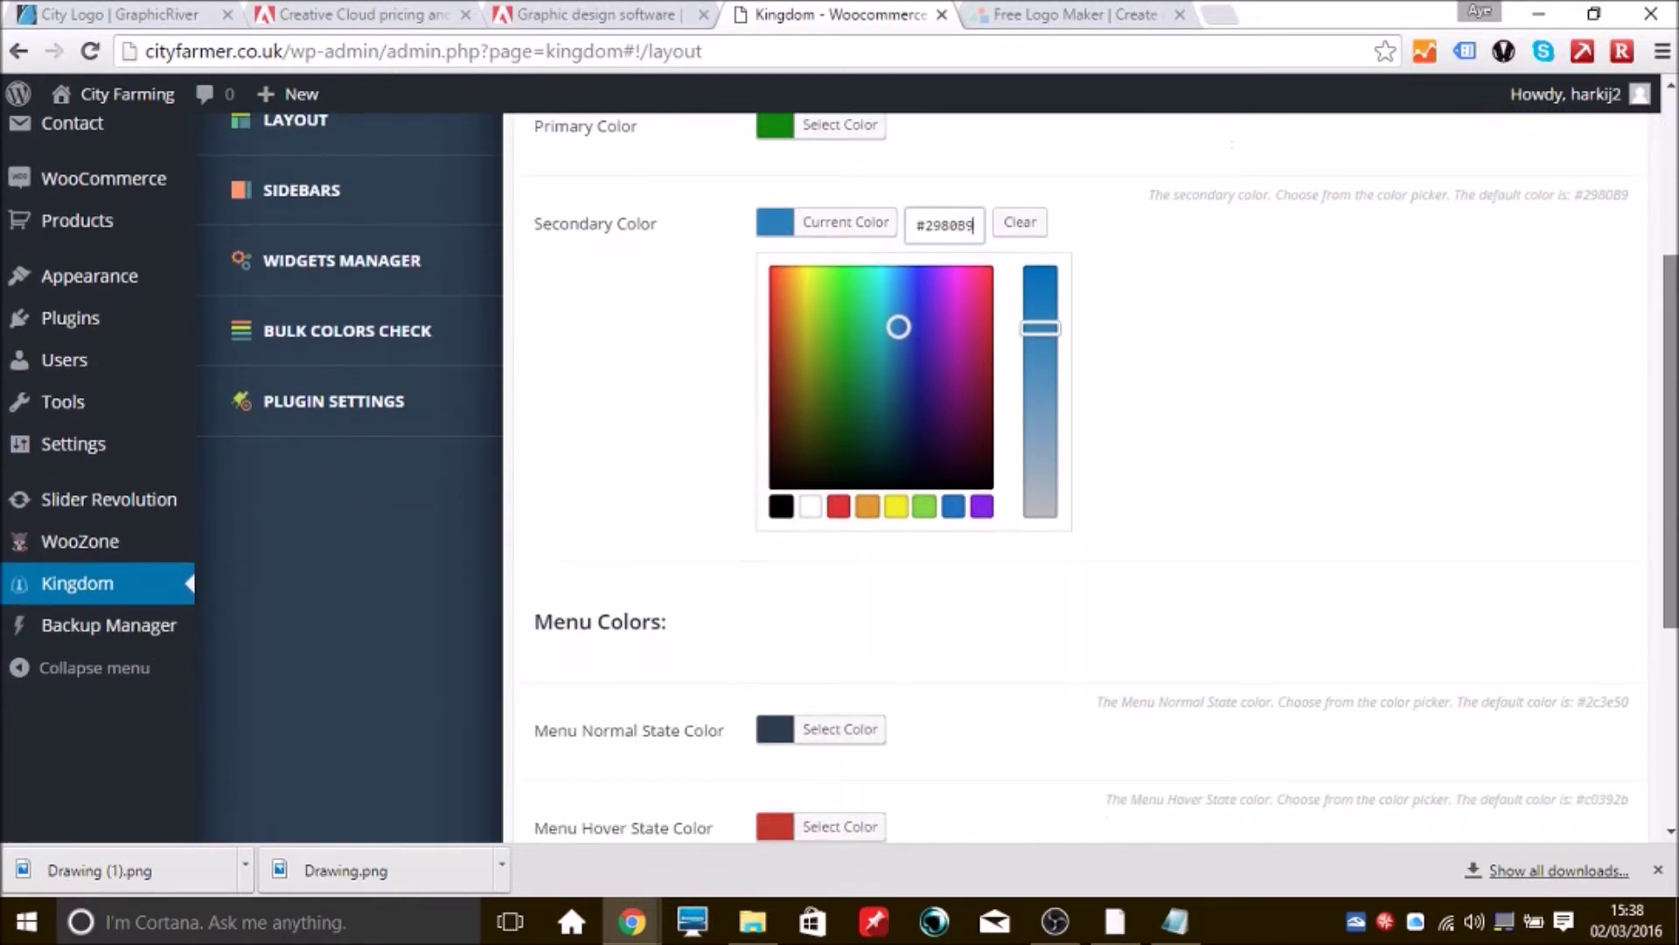
click(779, 509)
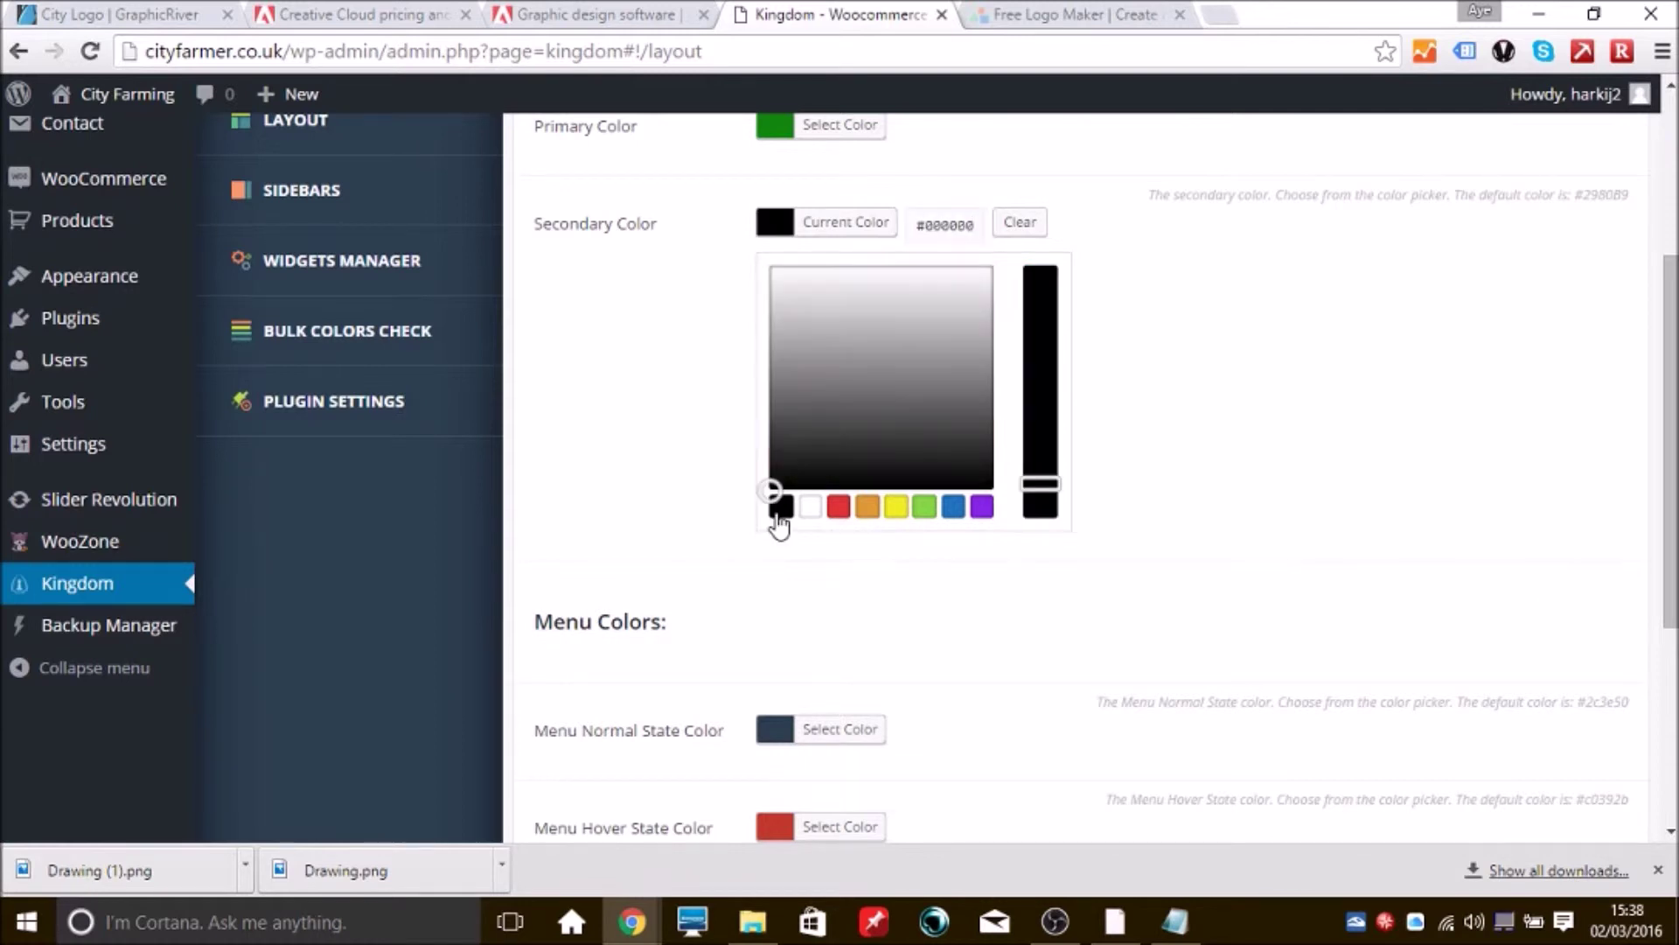
click(687, 476)
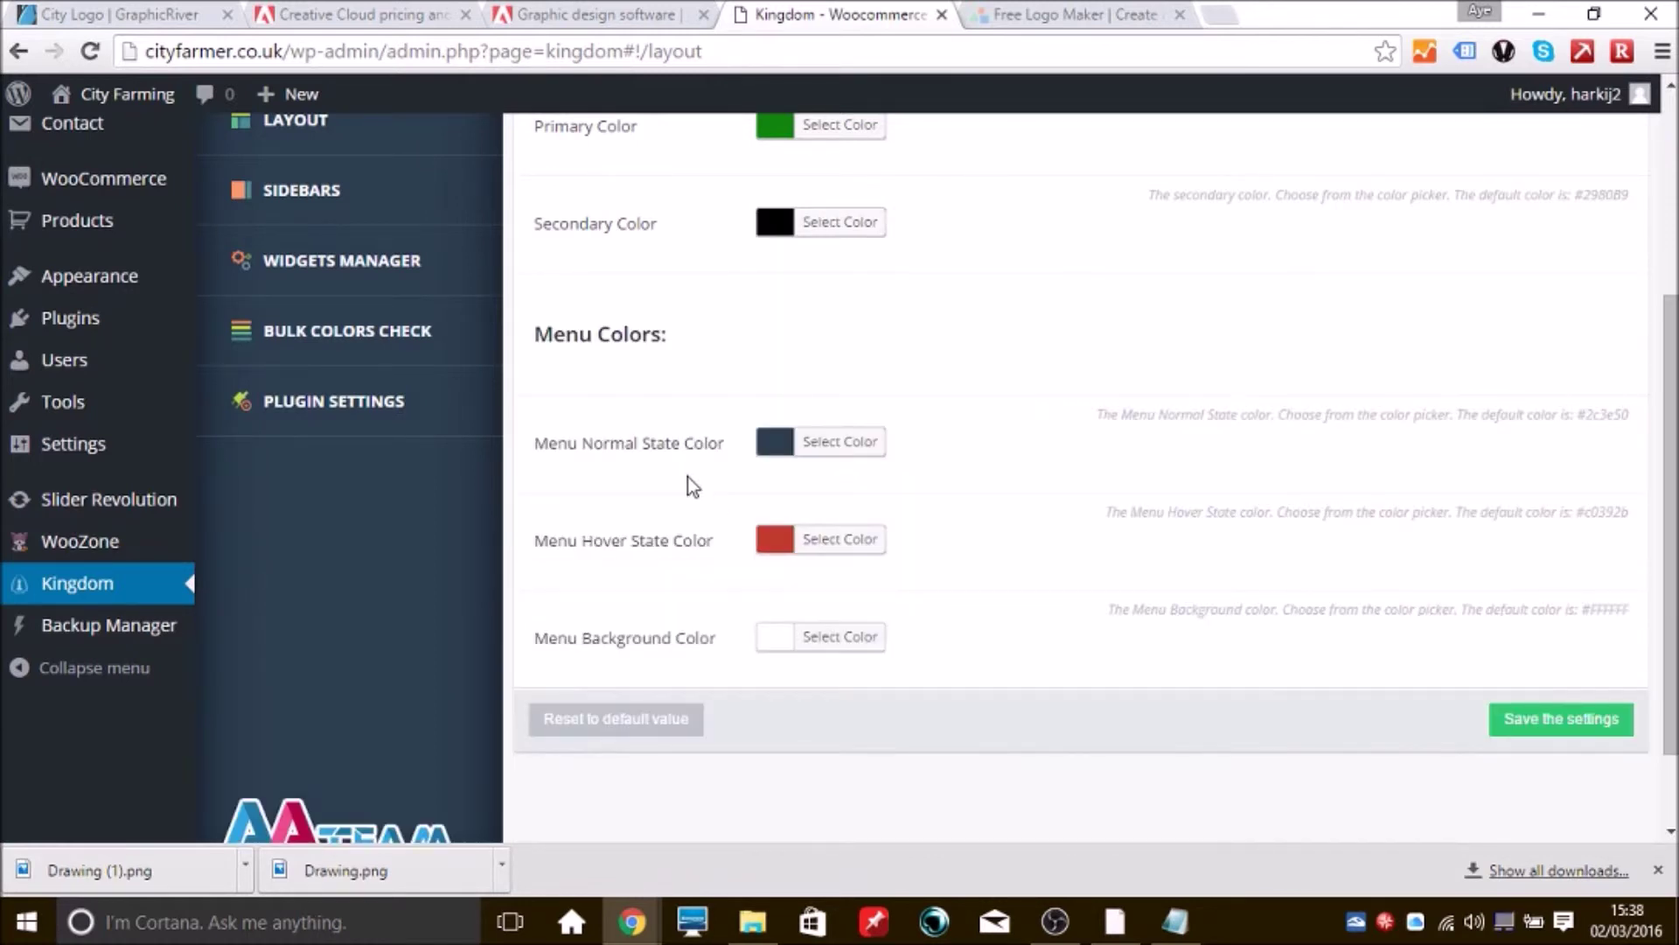
- Paste the logo green #10860c into Menu Normal State Color and save
click(862, 451)
drag(978, 447, 913, 446)
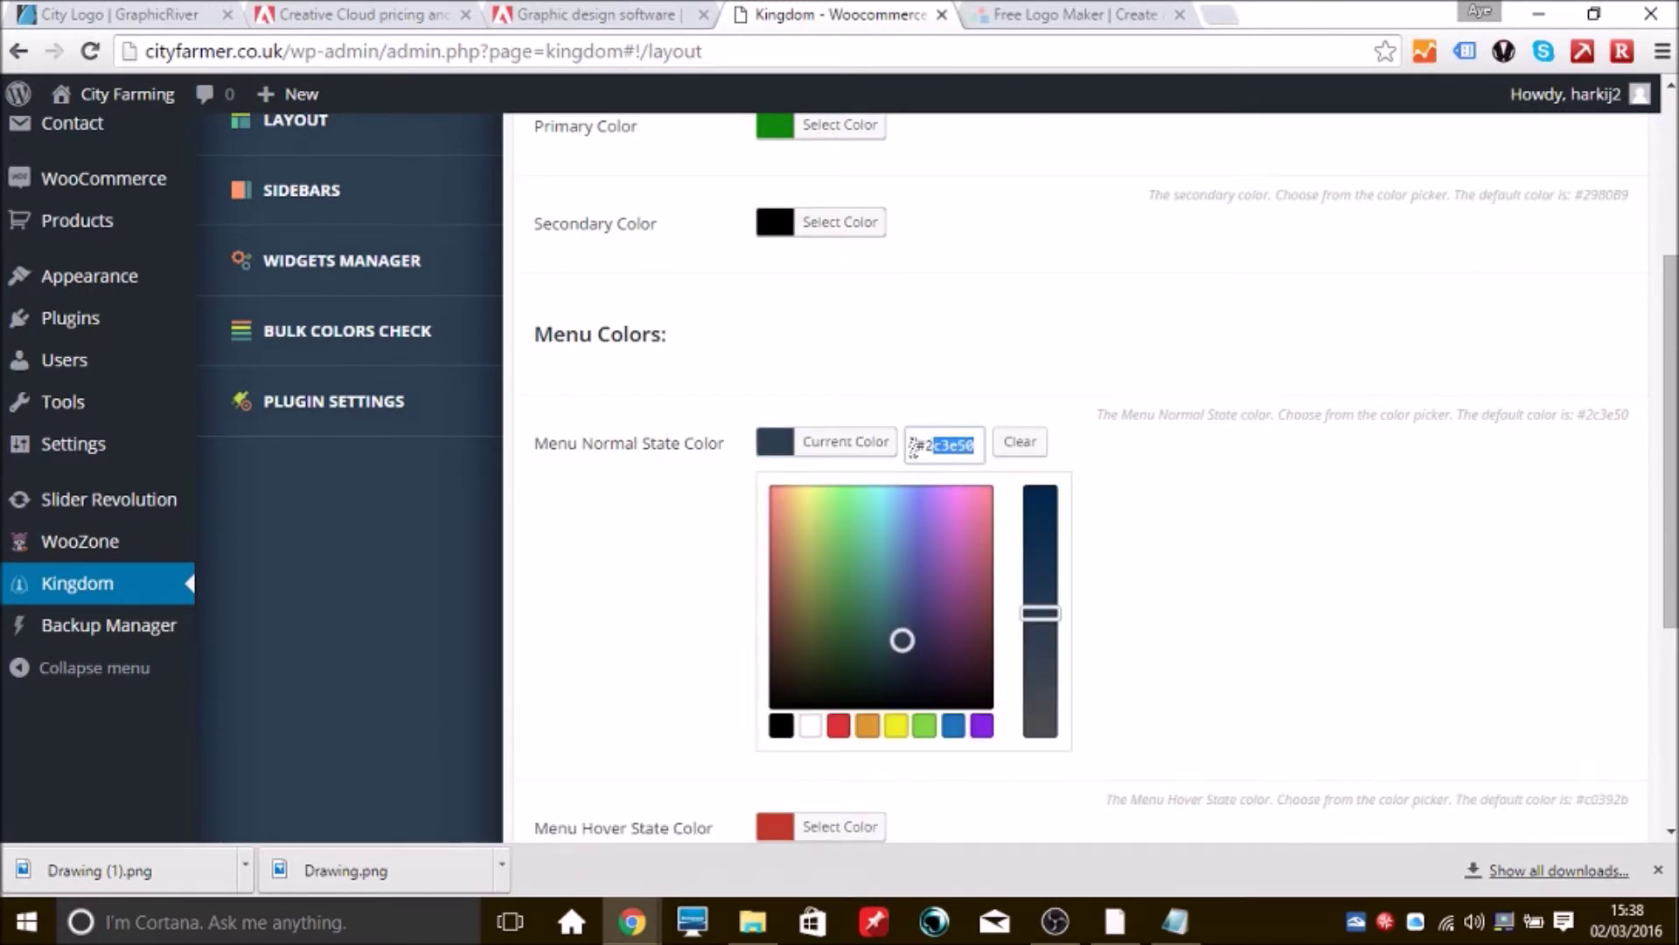
text(#10860c)
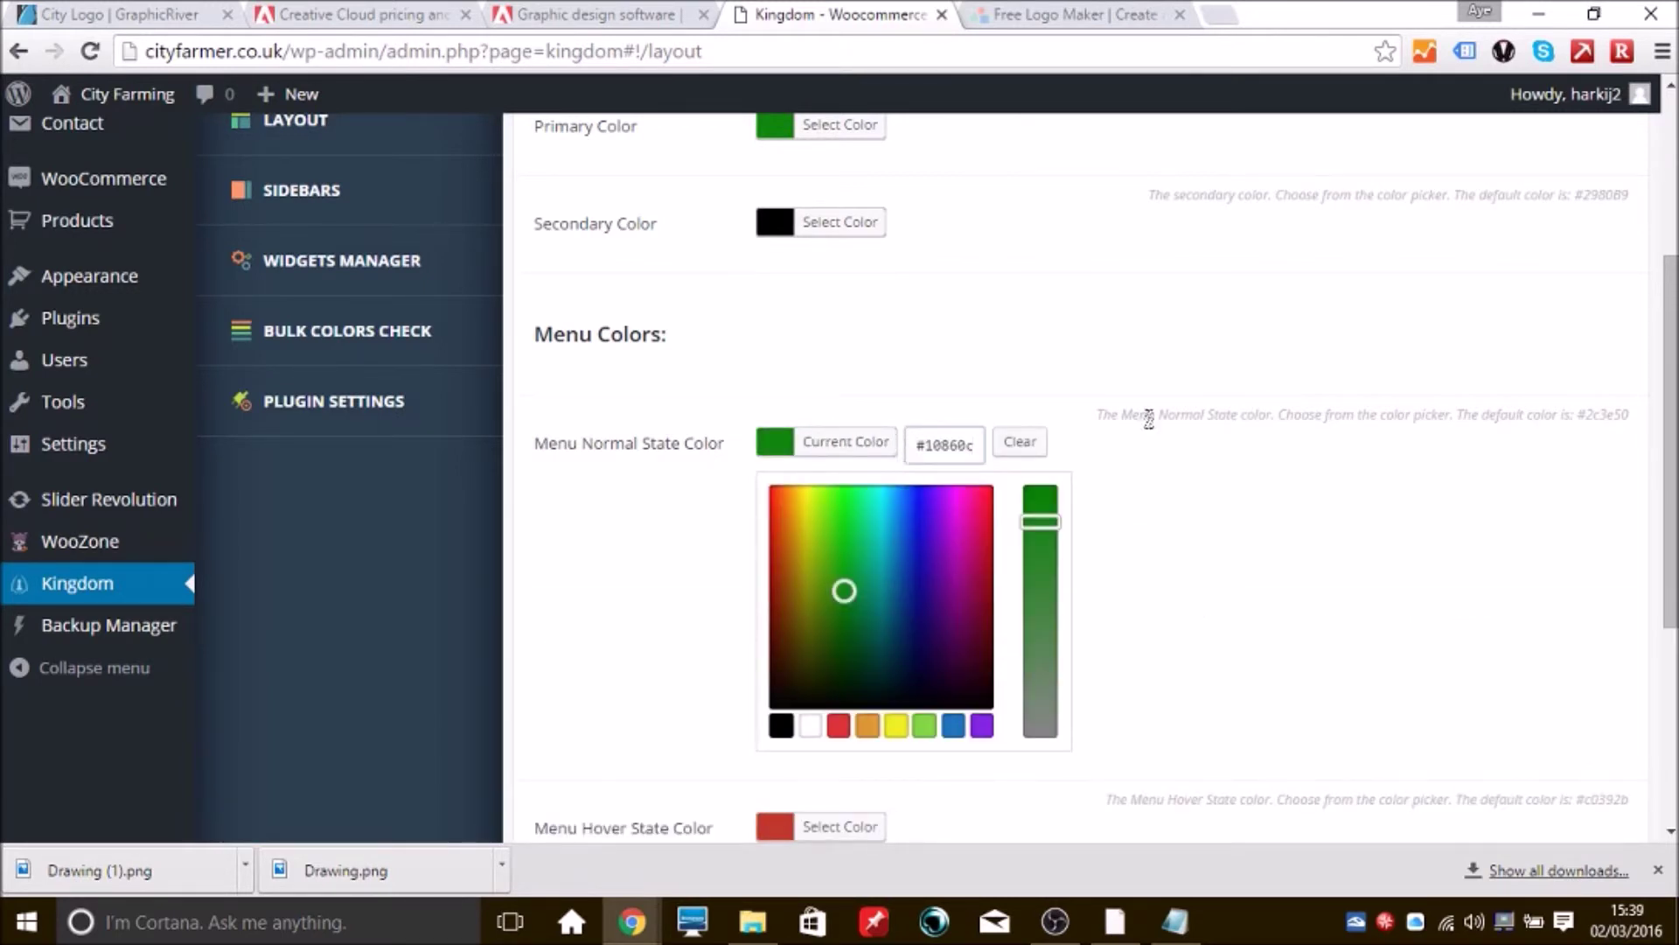
click(1156, 505)
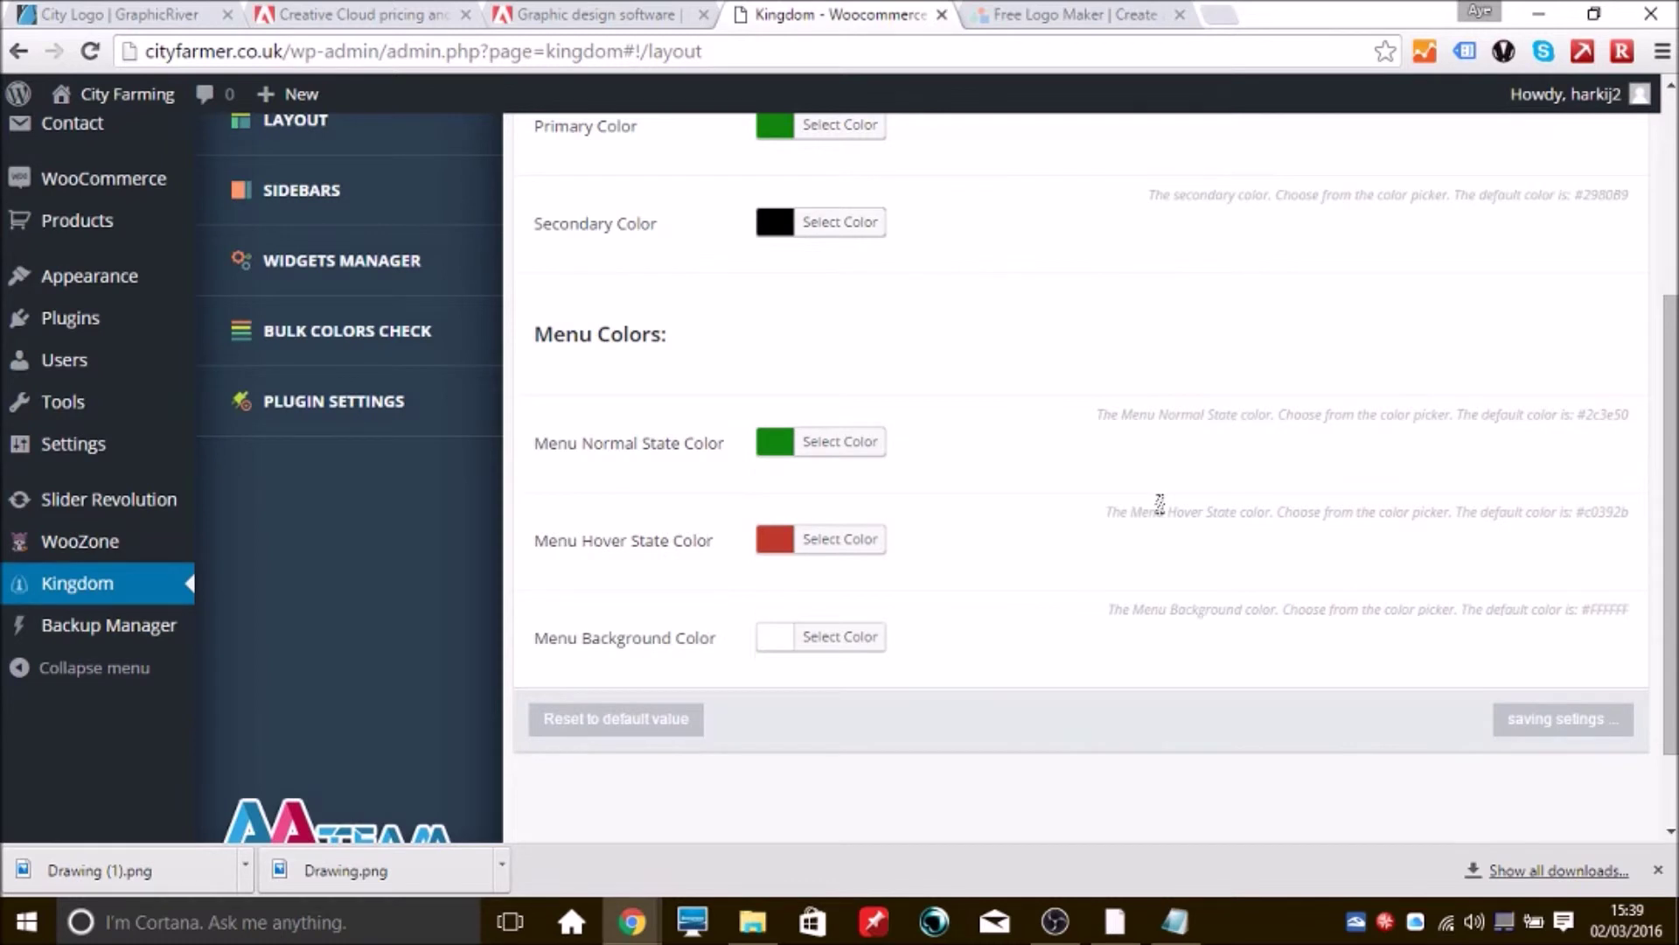
click(835, 540)
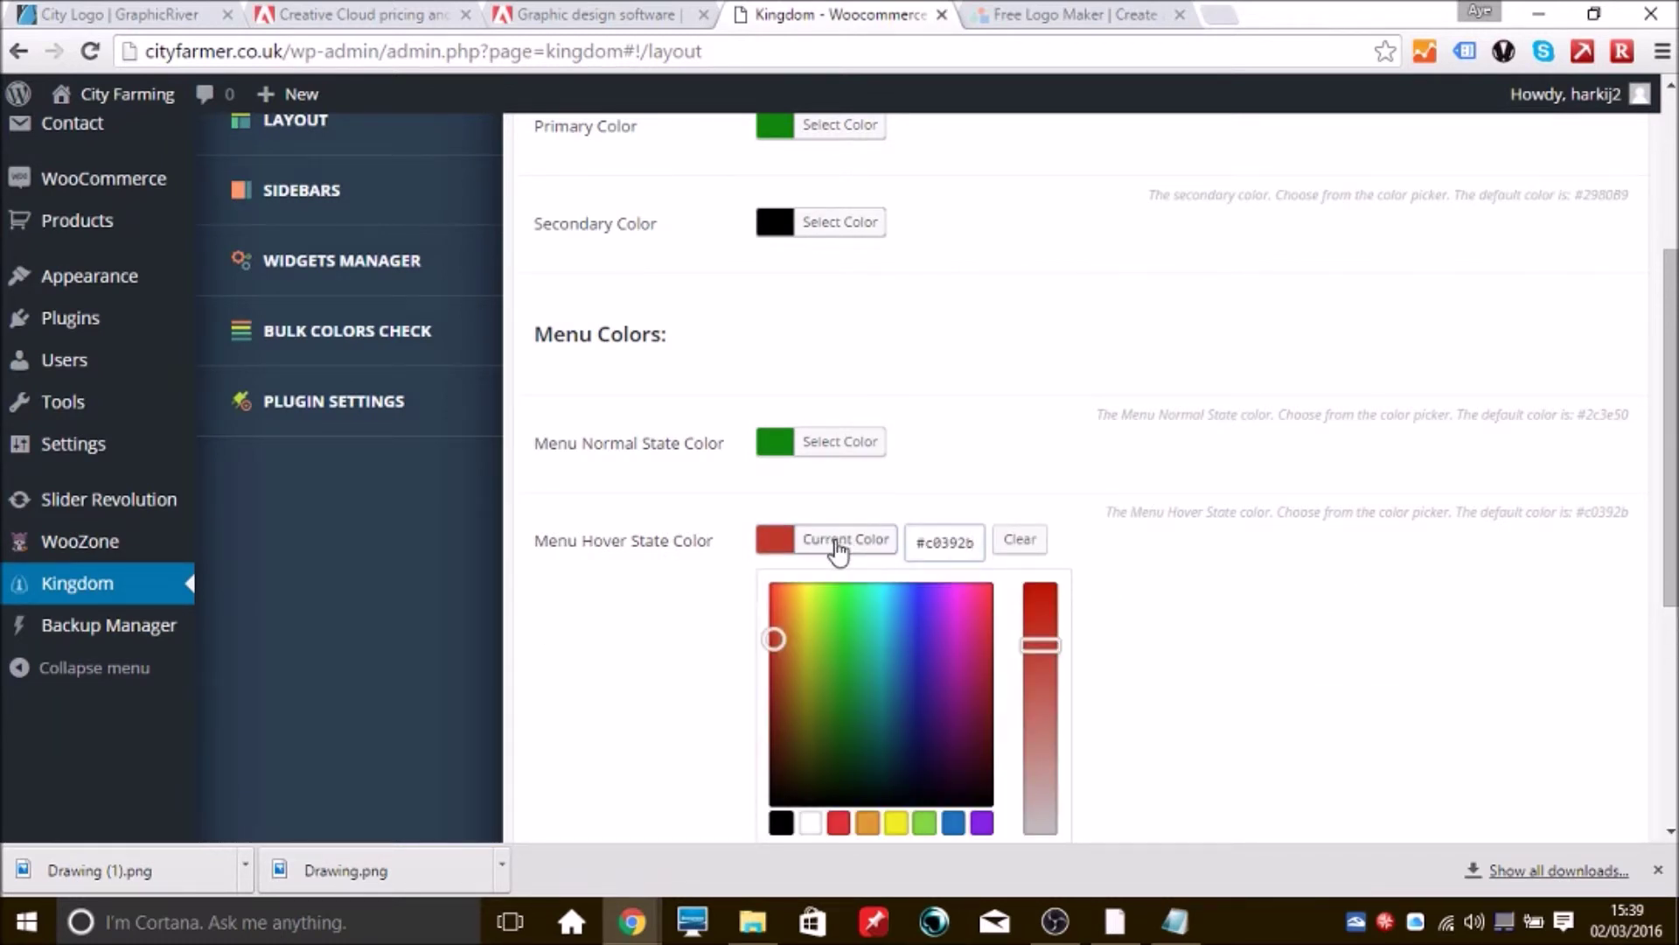
- Replace the red Menu Hover State Color with the logo brown #912d0b from Notepad, then save
drag(968, 546, 913, 549)
click(1179, 914)
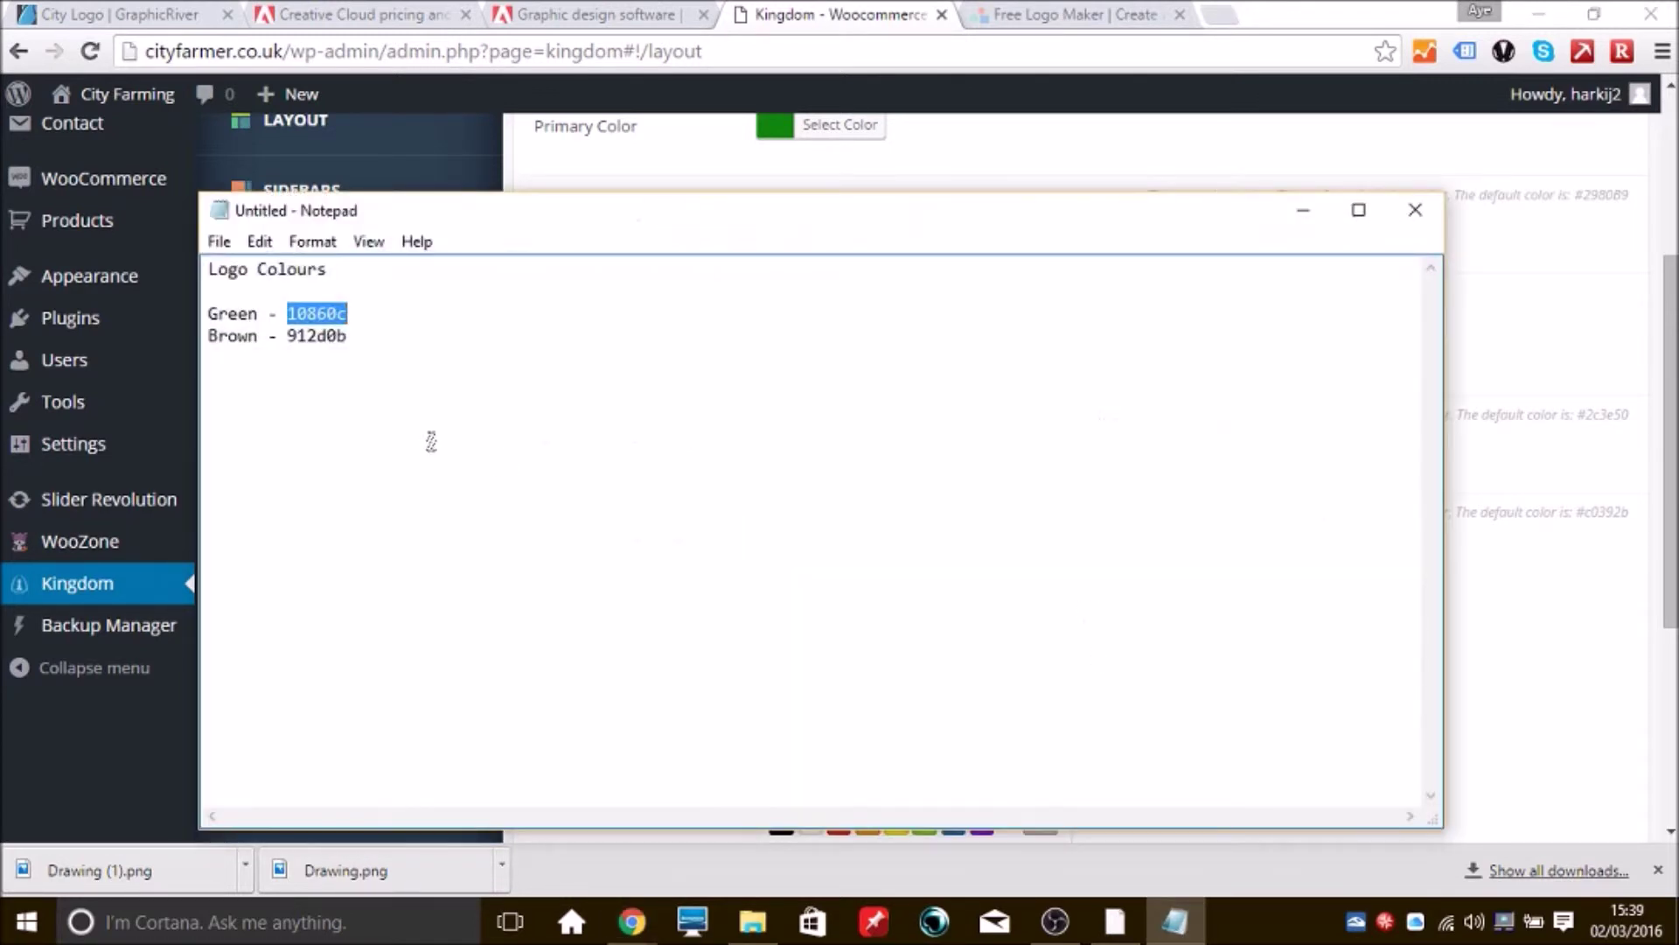
drag(358, 341, 298, 336)
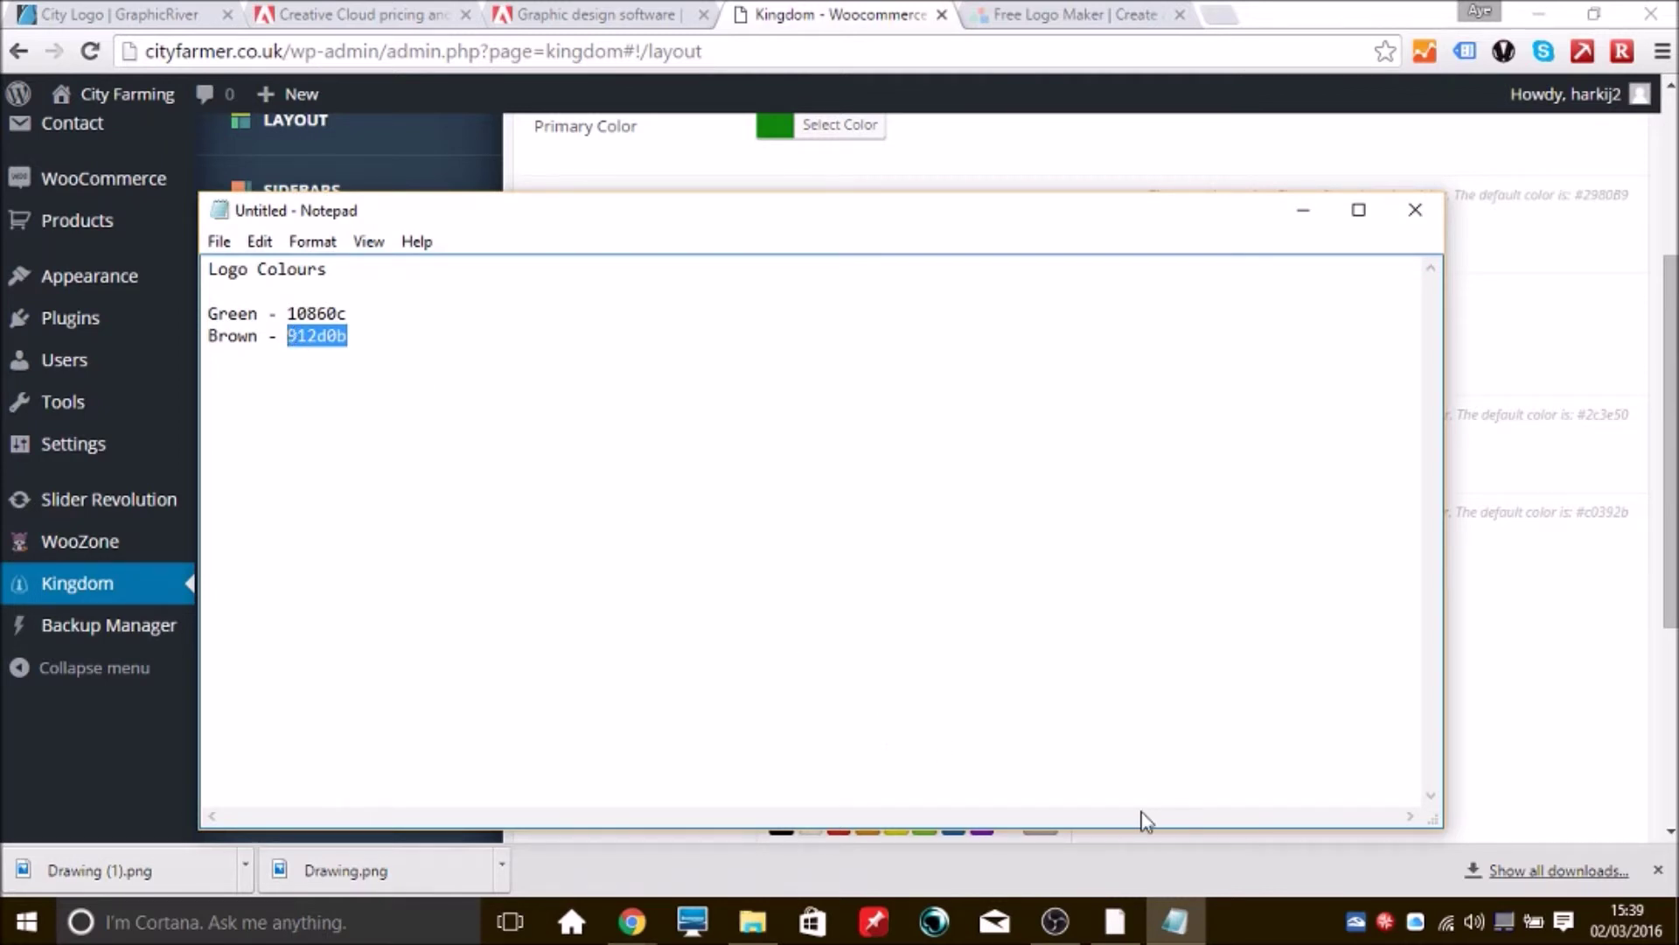
click(1175, 921)
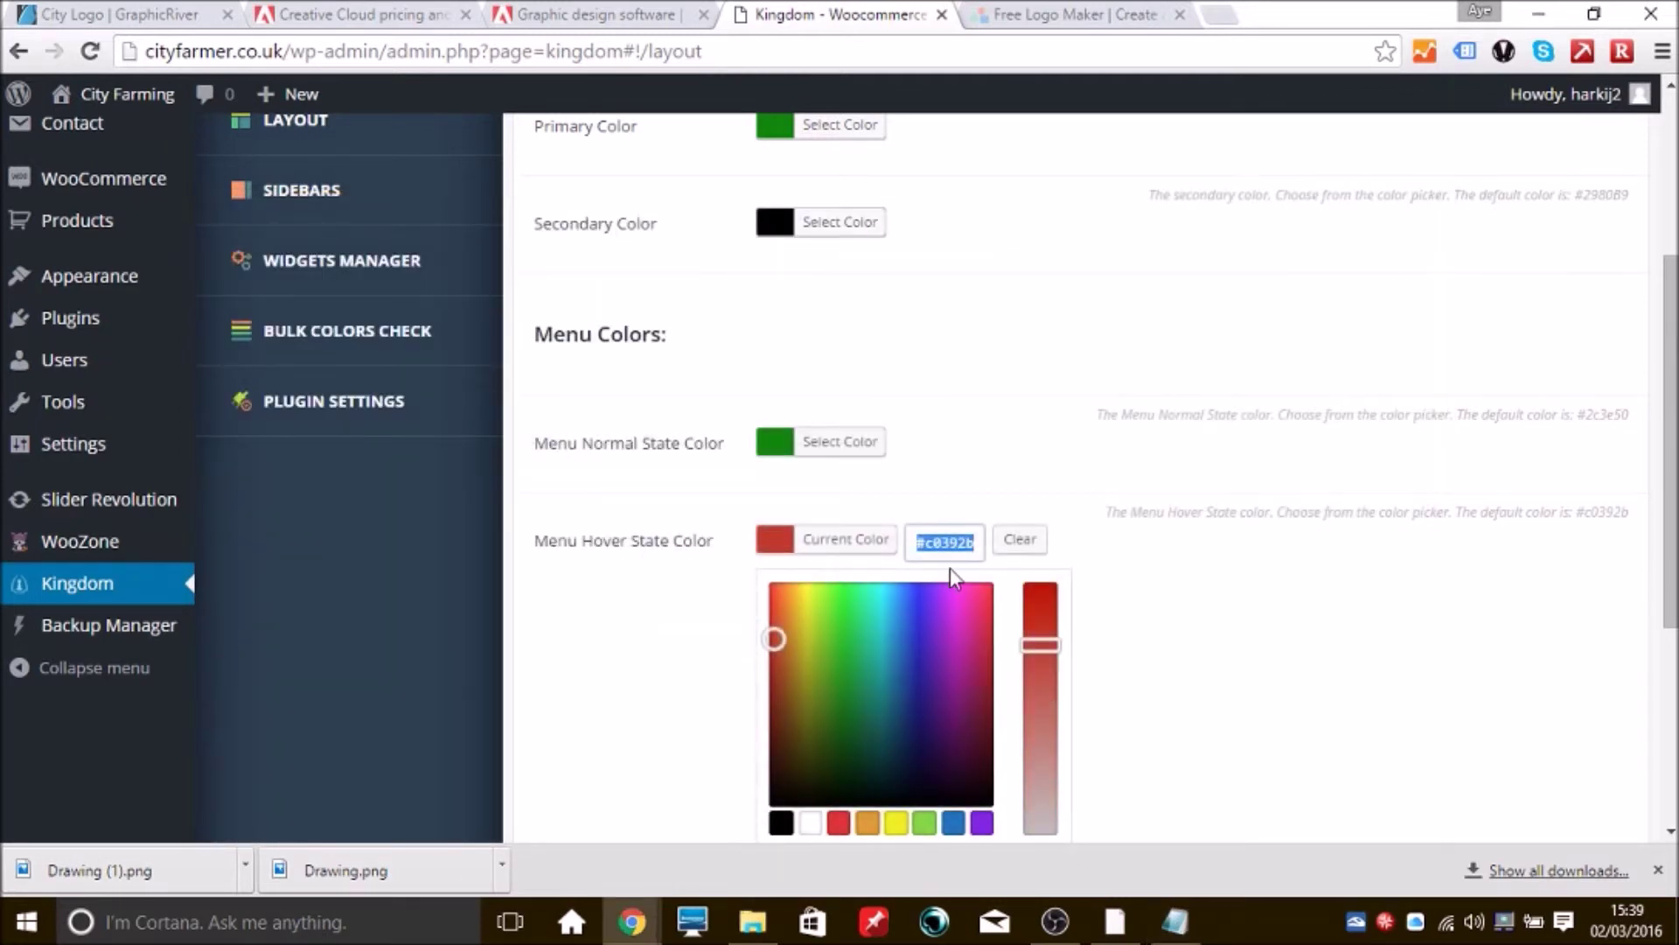
text(#912d0b)
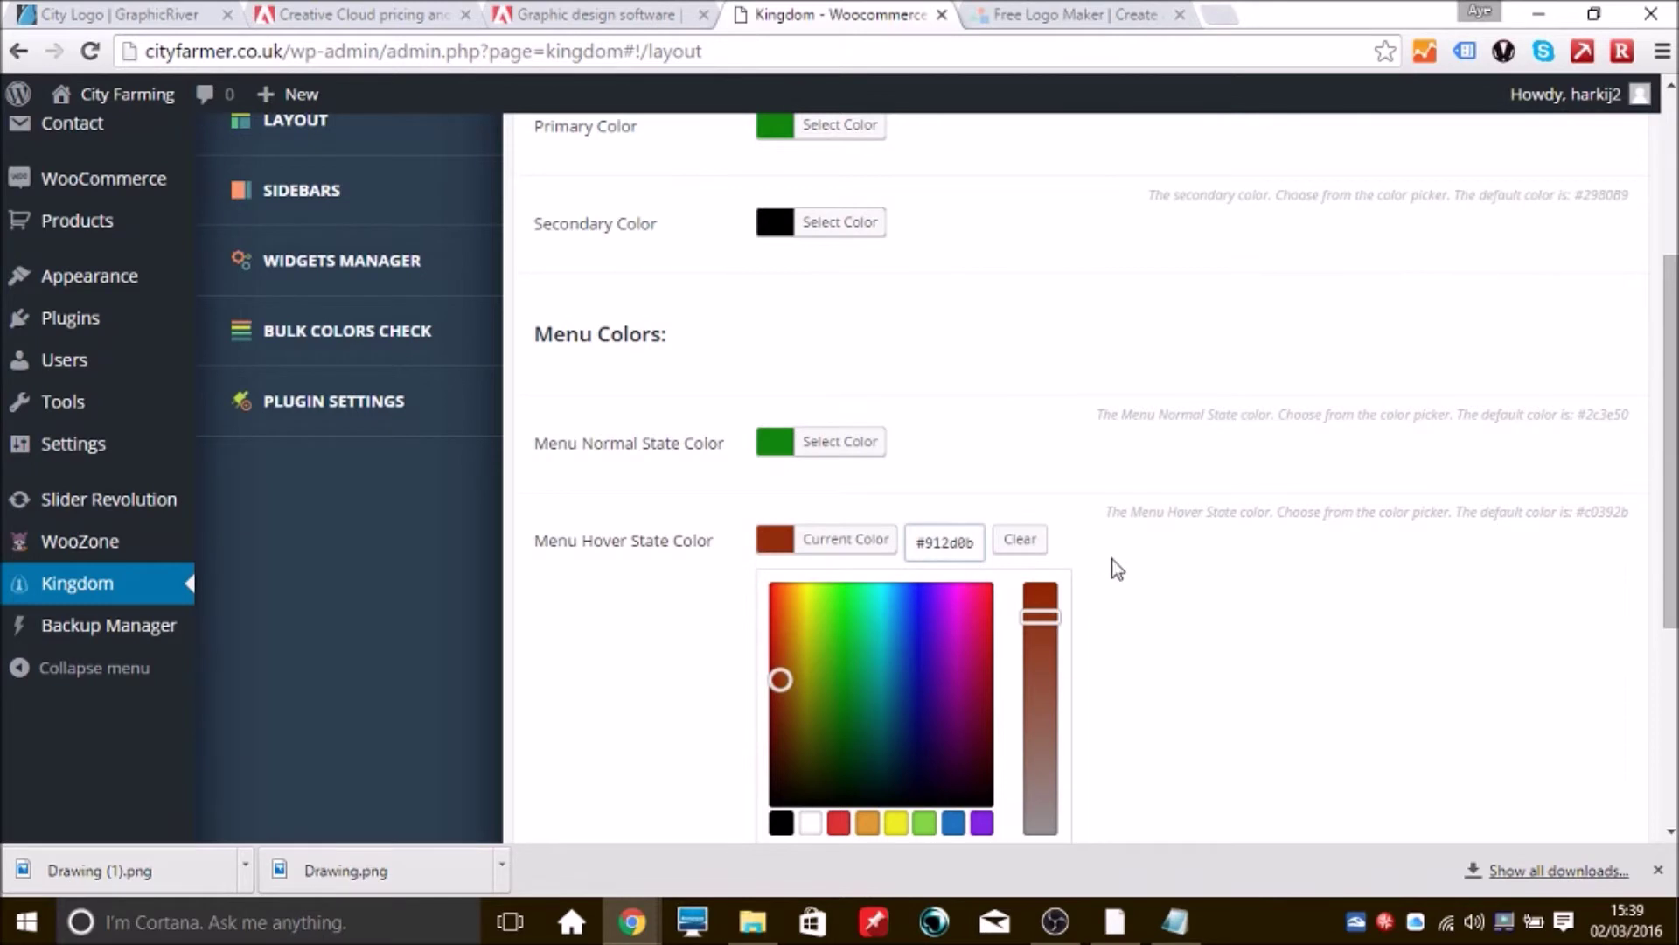
click(1156, 579)
click(960, 544)
key(Return)
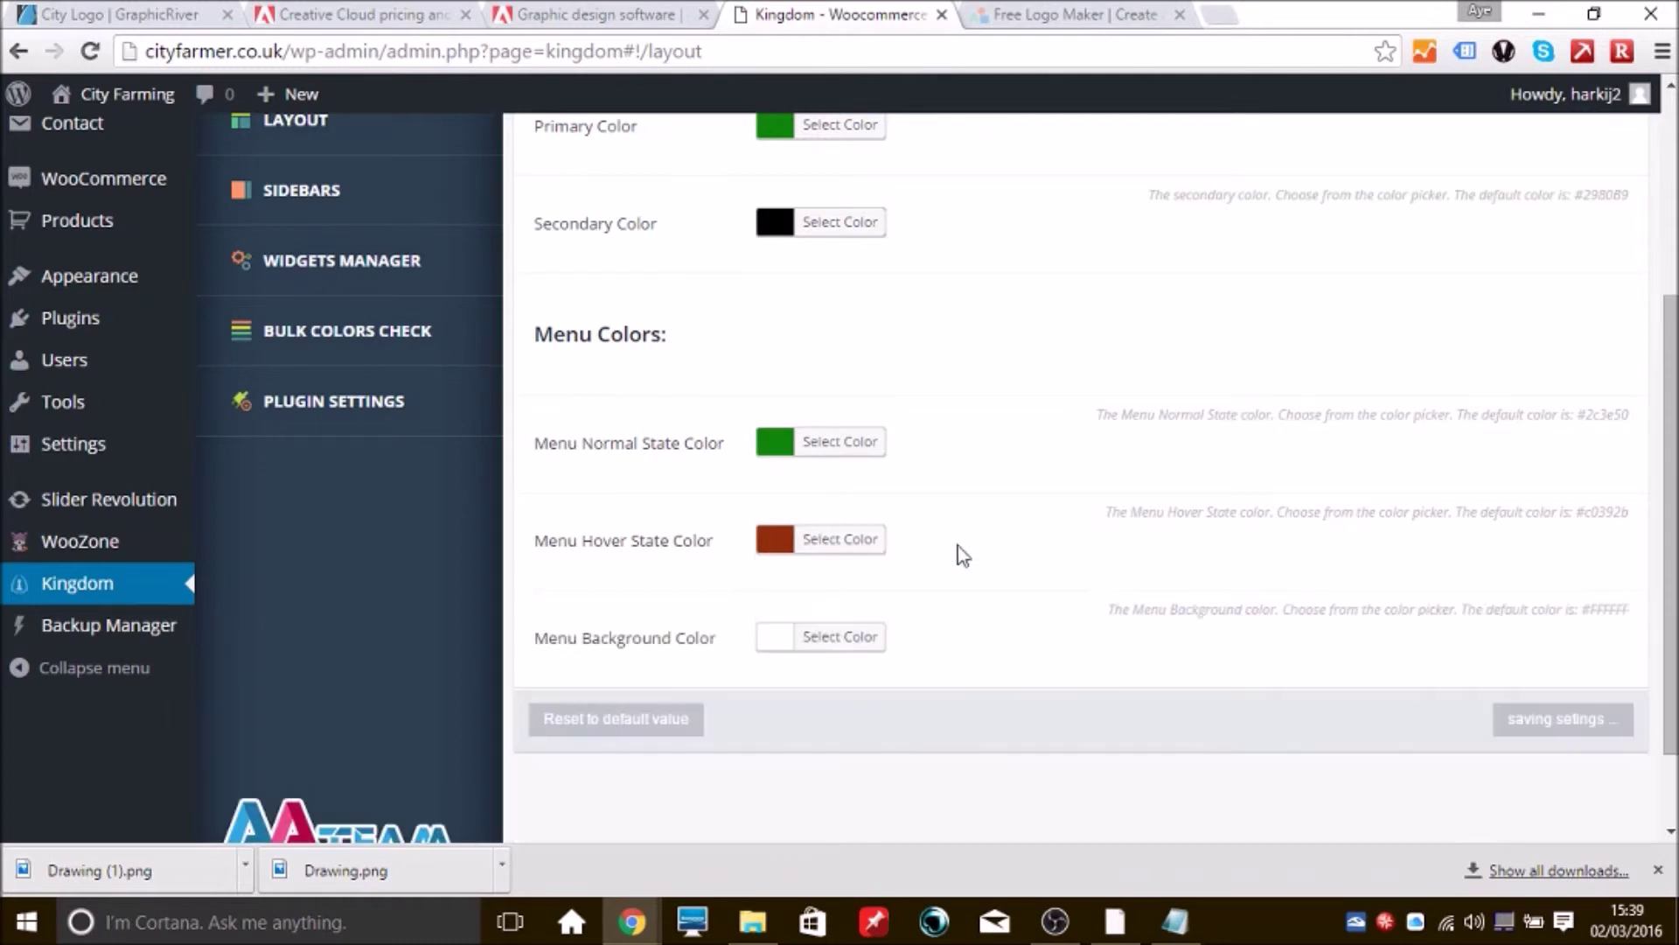
- Change the Menu Background Color from white to the black swatch #000000 and save the settings
click(861, 652)
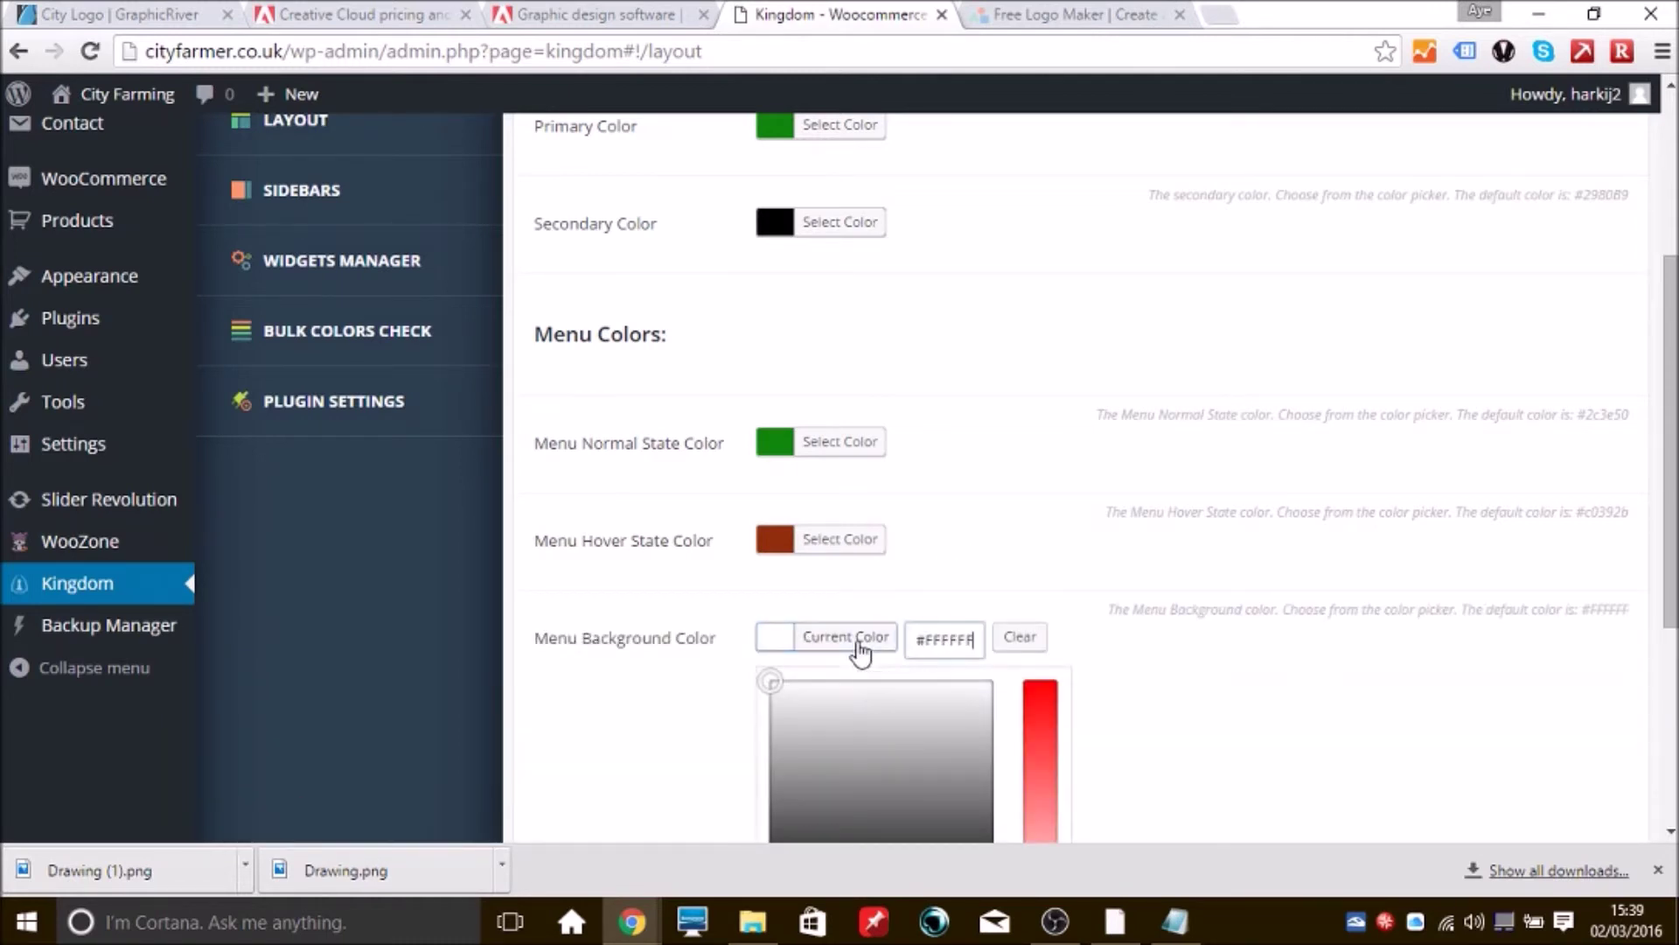
click(1526, 510)
scroll(784, 532, down, 2)
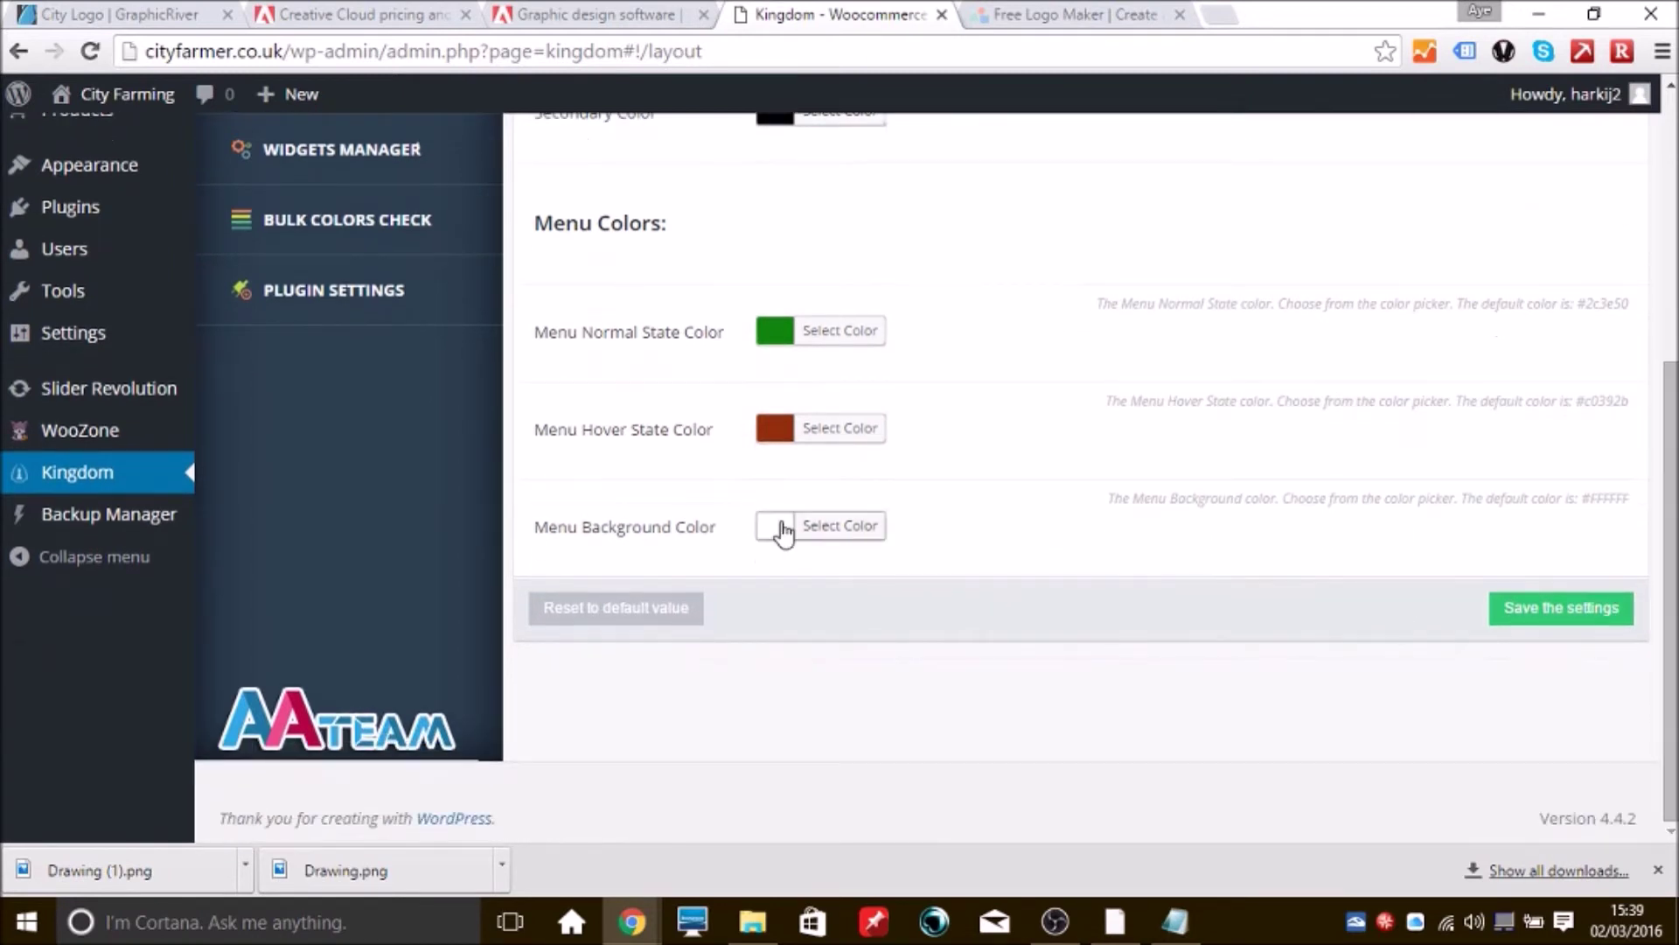
click(824, 528)
click(781, 806)
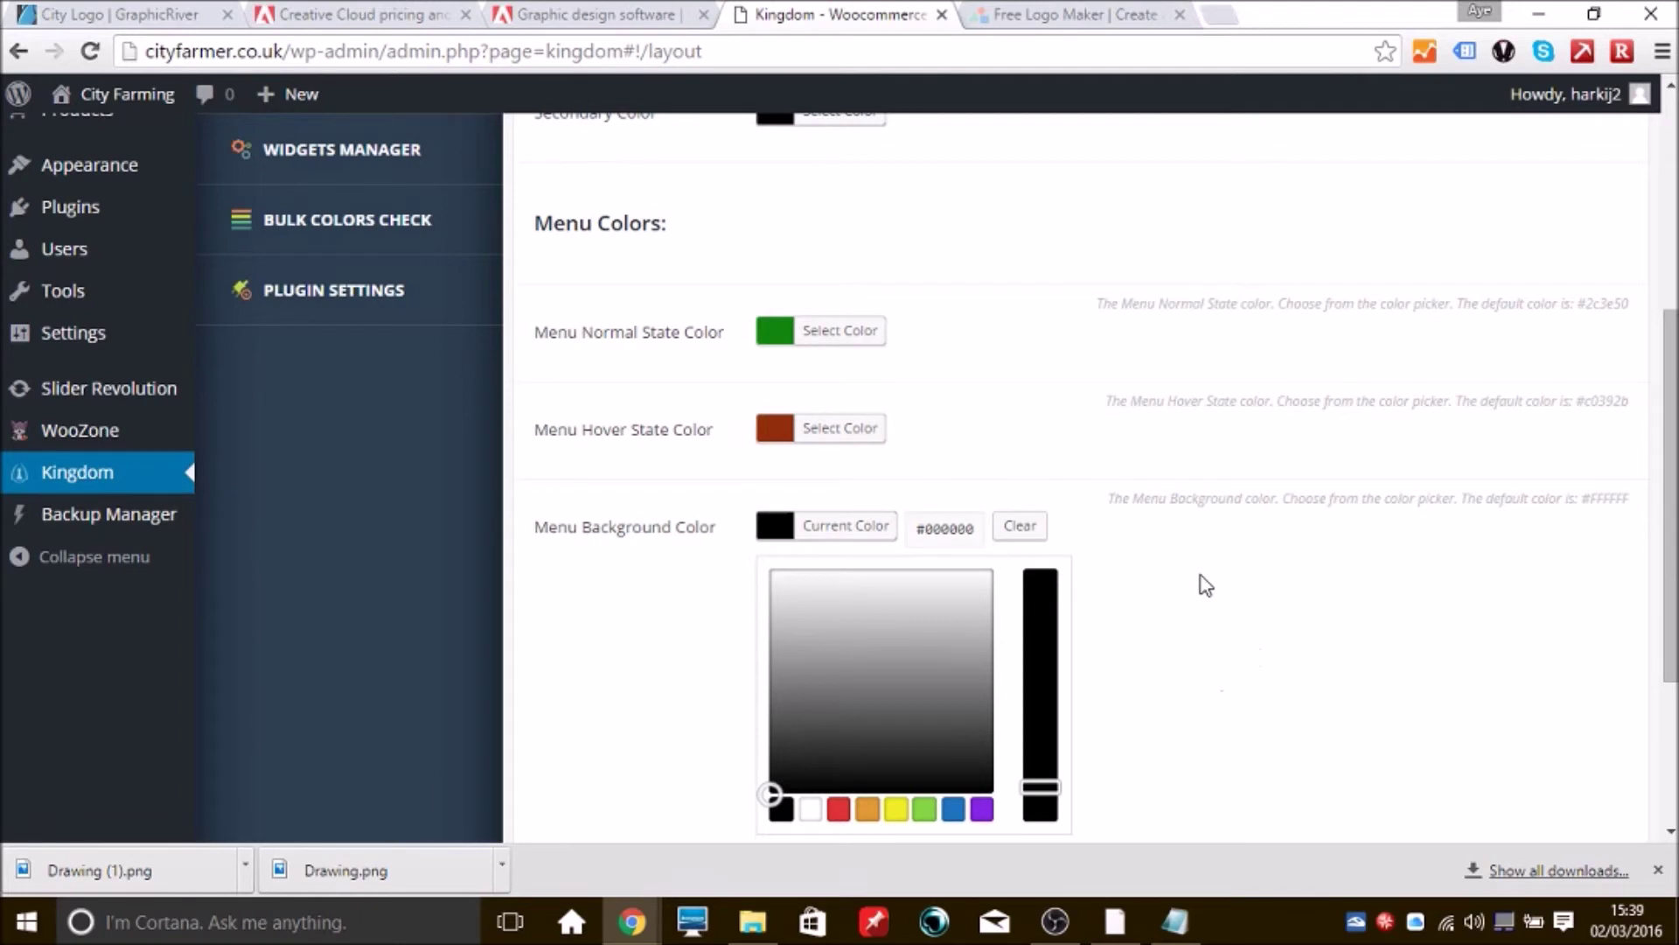
click(945, 529)
key(Return)
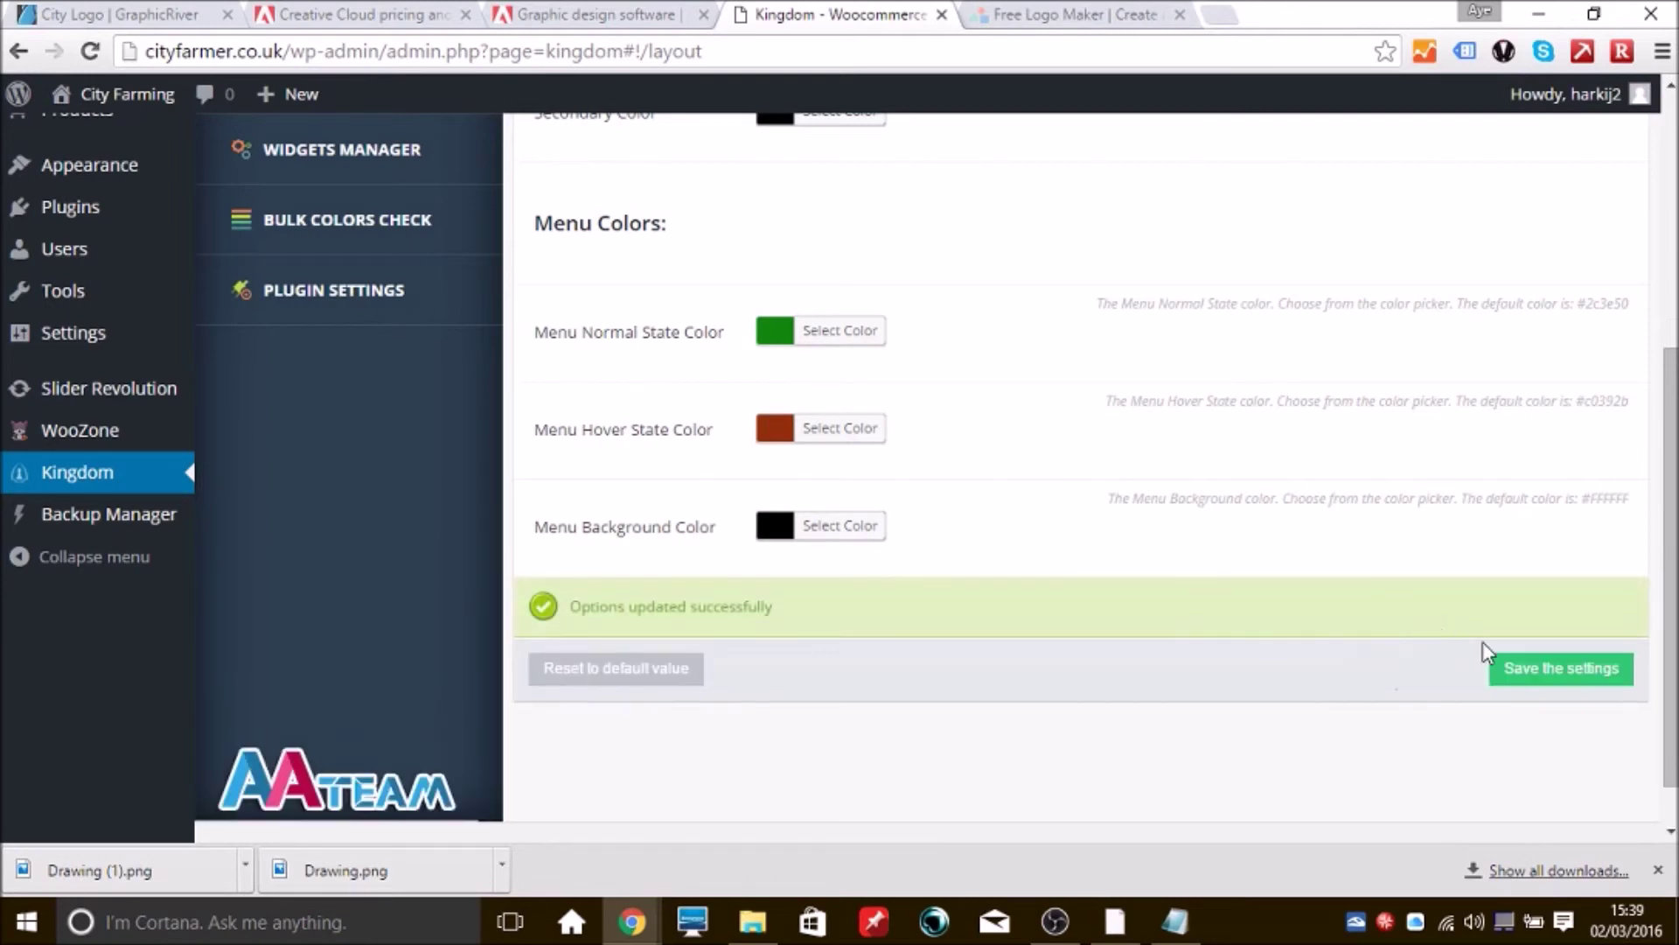
click(1526, 679)
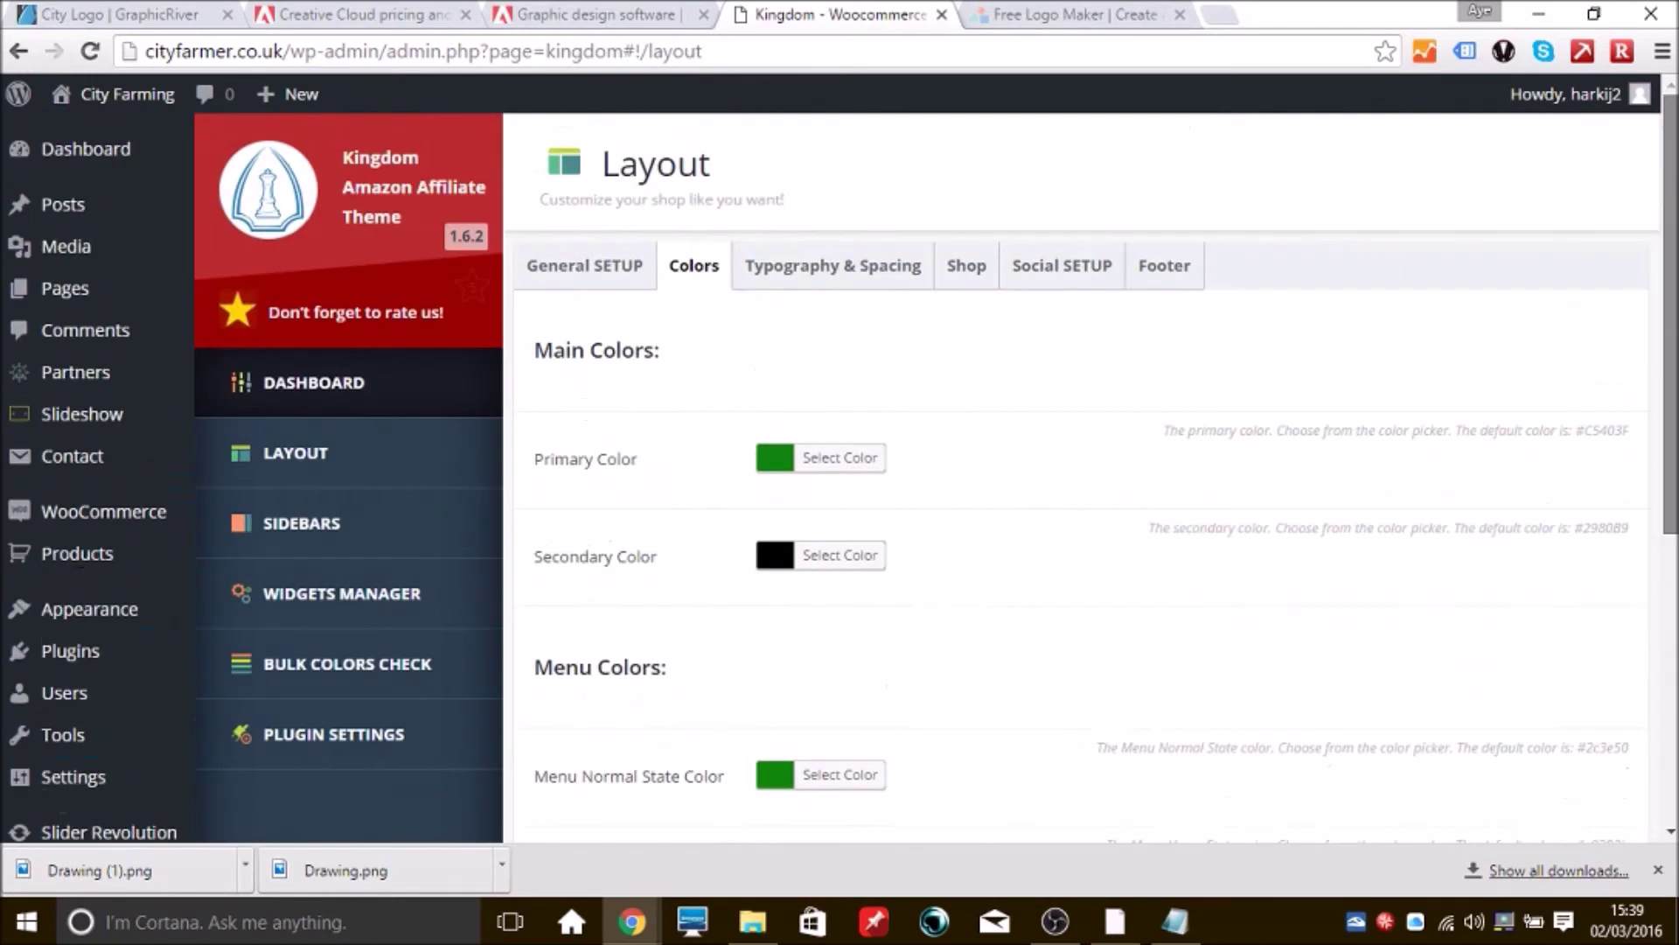
- View the live City Farmer storefront to check the green search buttons and basket dropdown
click(82, 96)
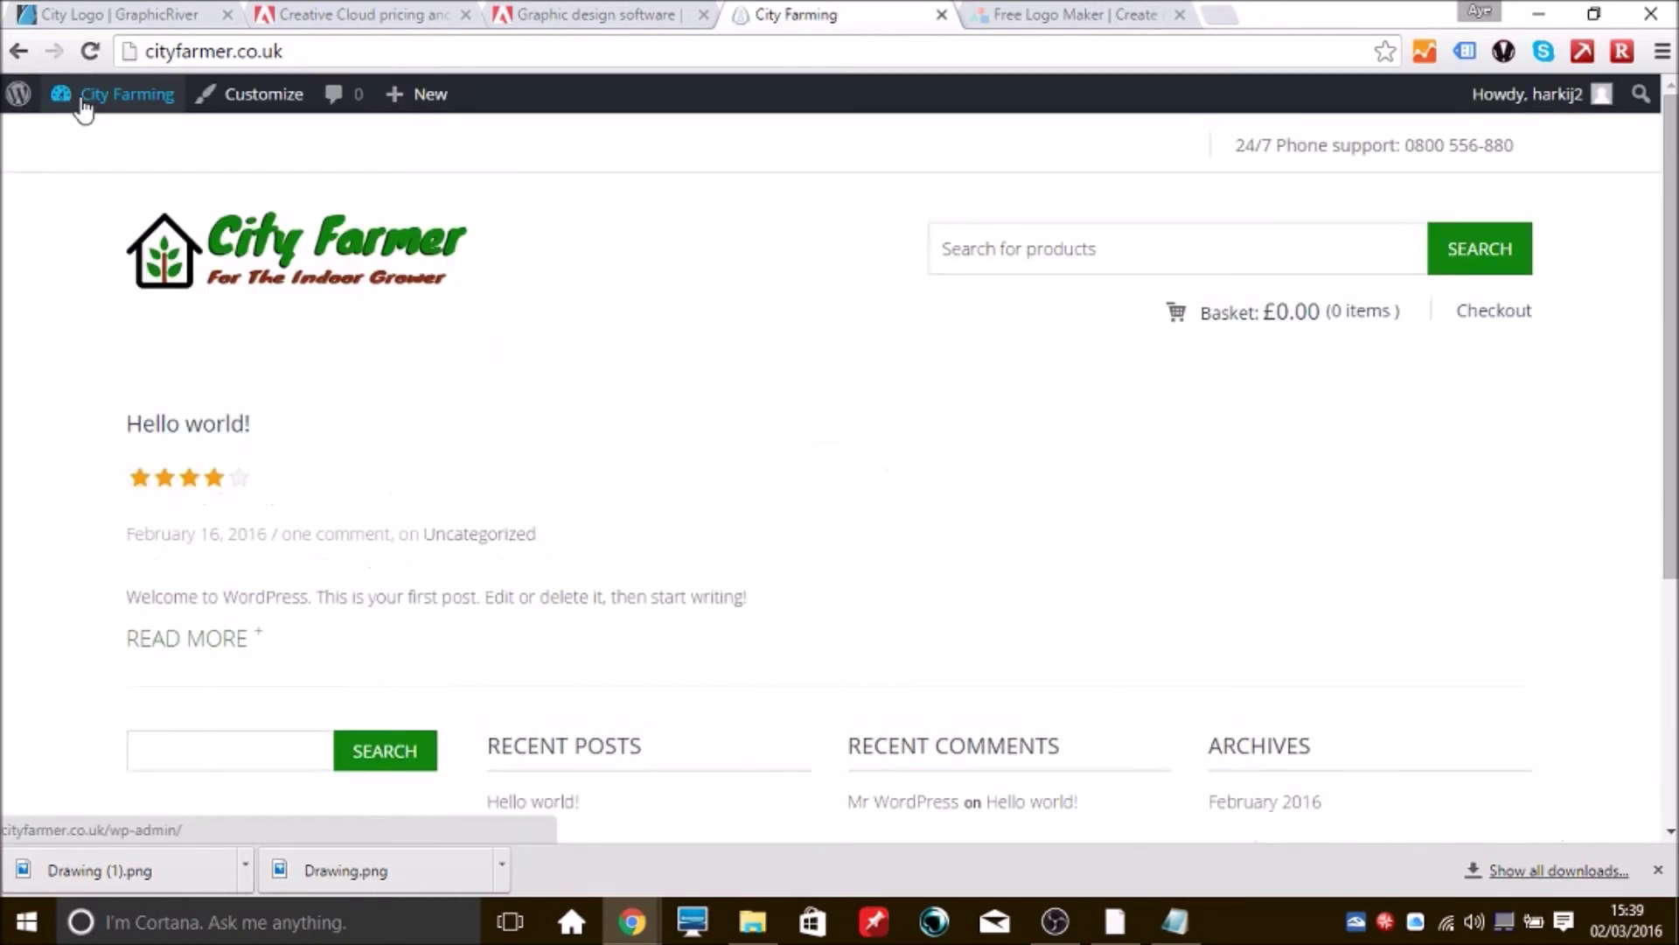
mouse_move(84, 101)
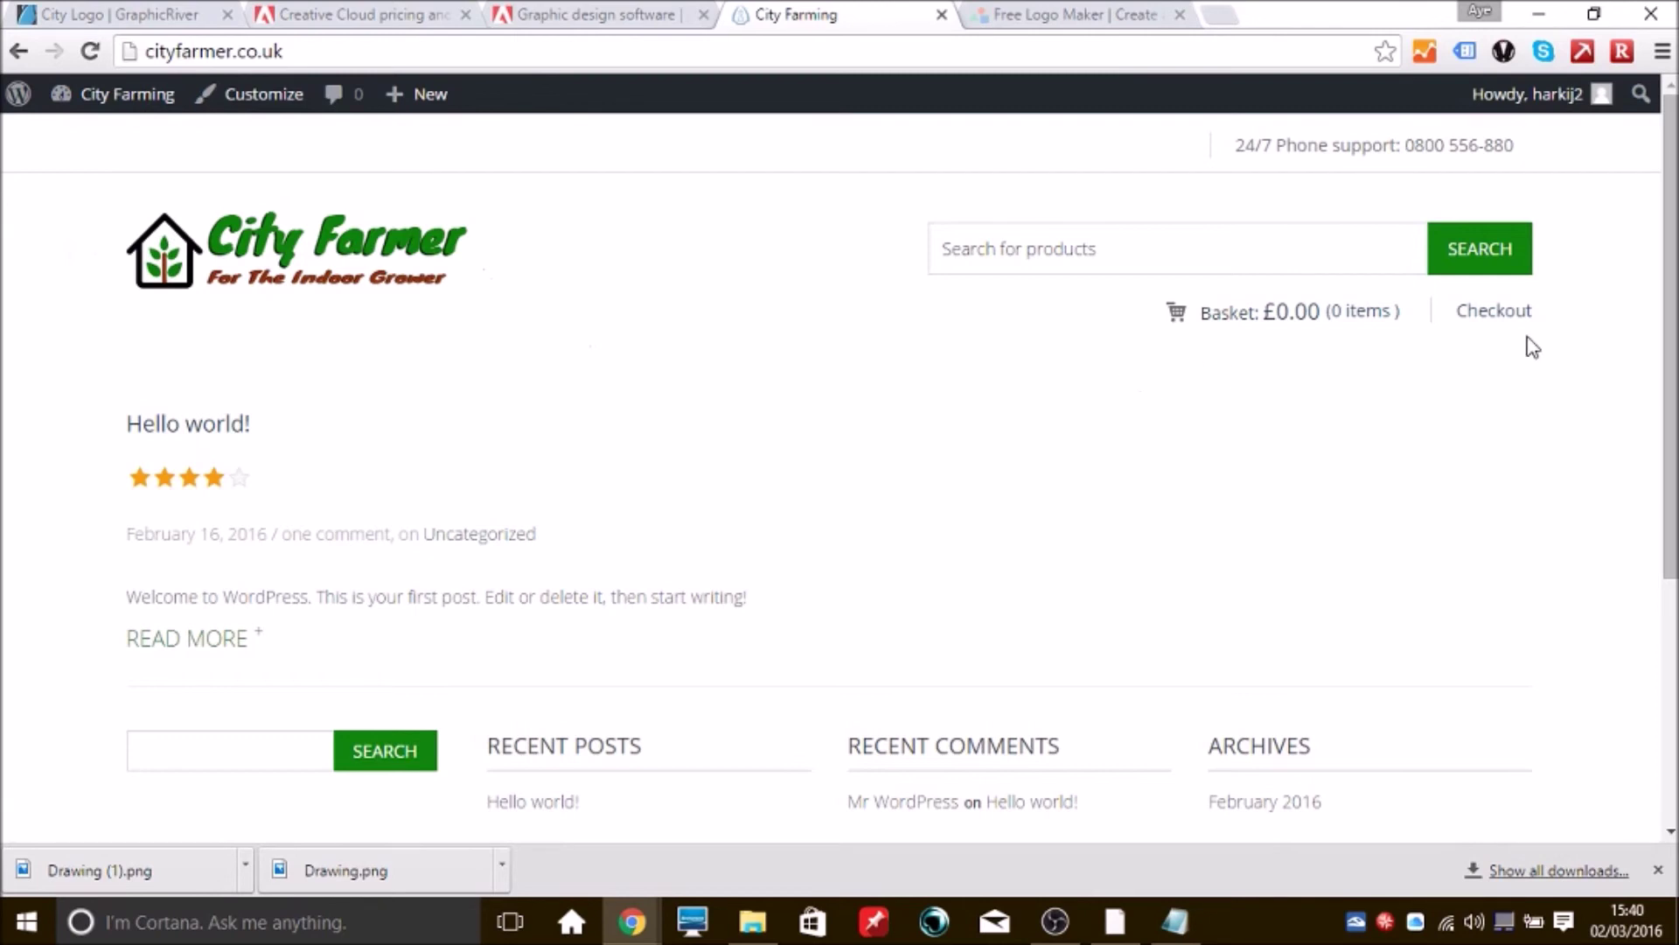
scroll(1657, 289, down, 4)
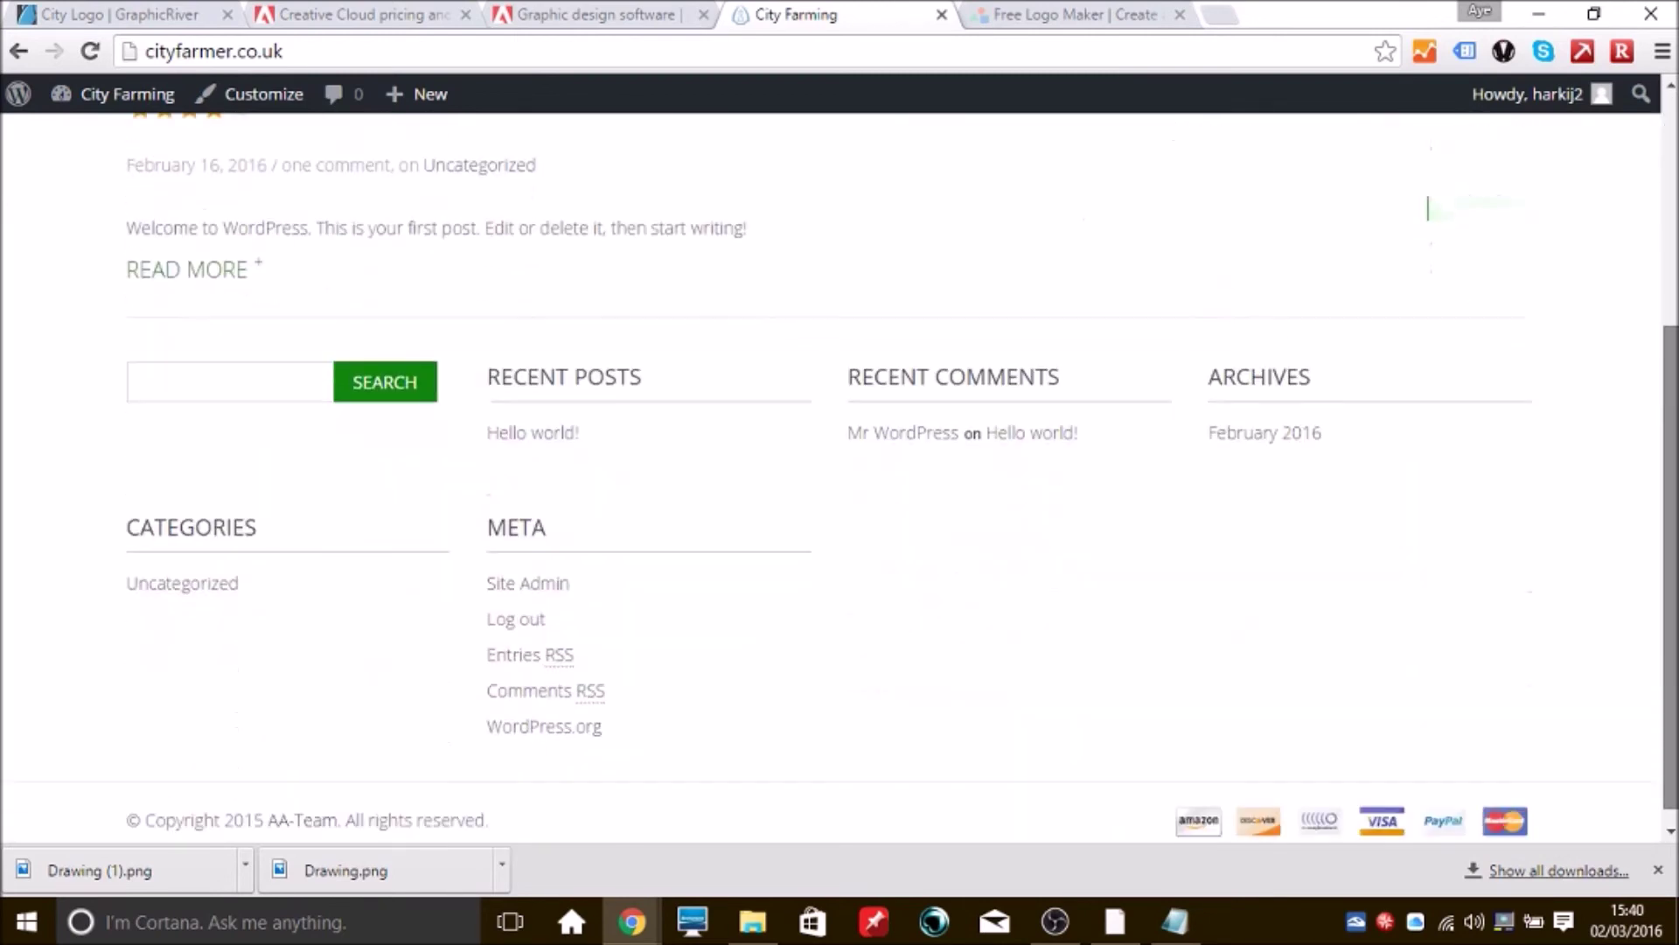
scroll(1427, 208, up, 4)
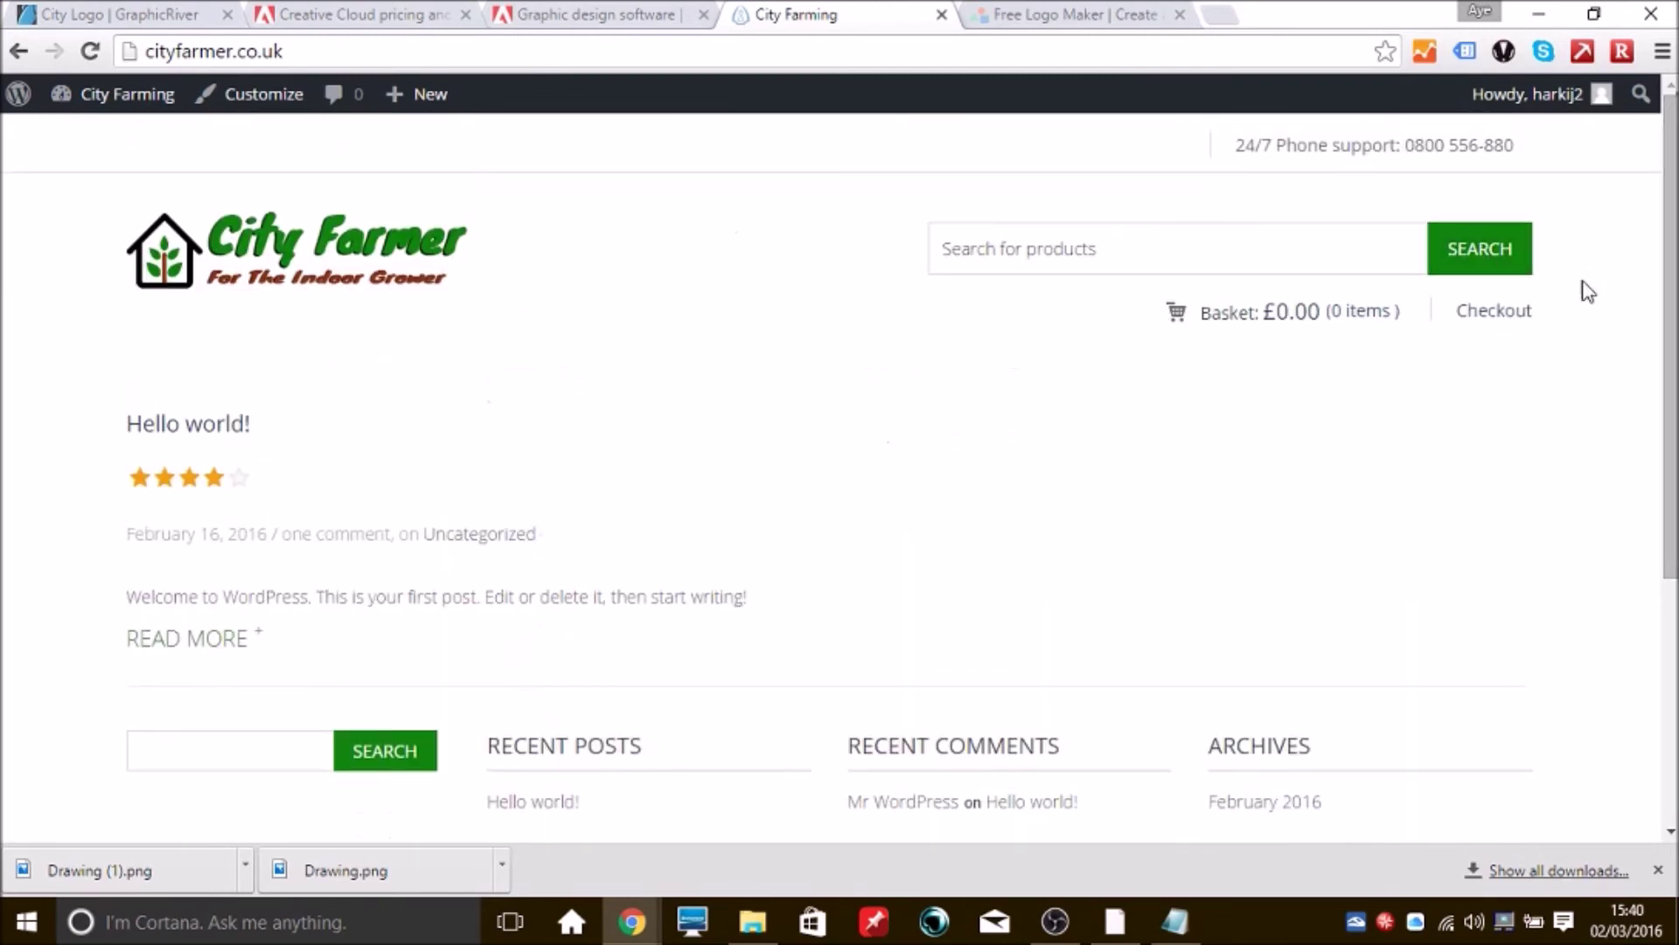
mouse_move(1243, 327)
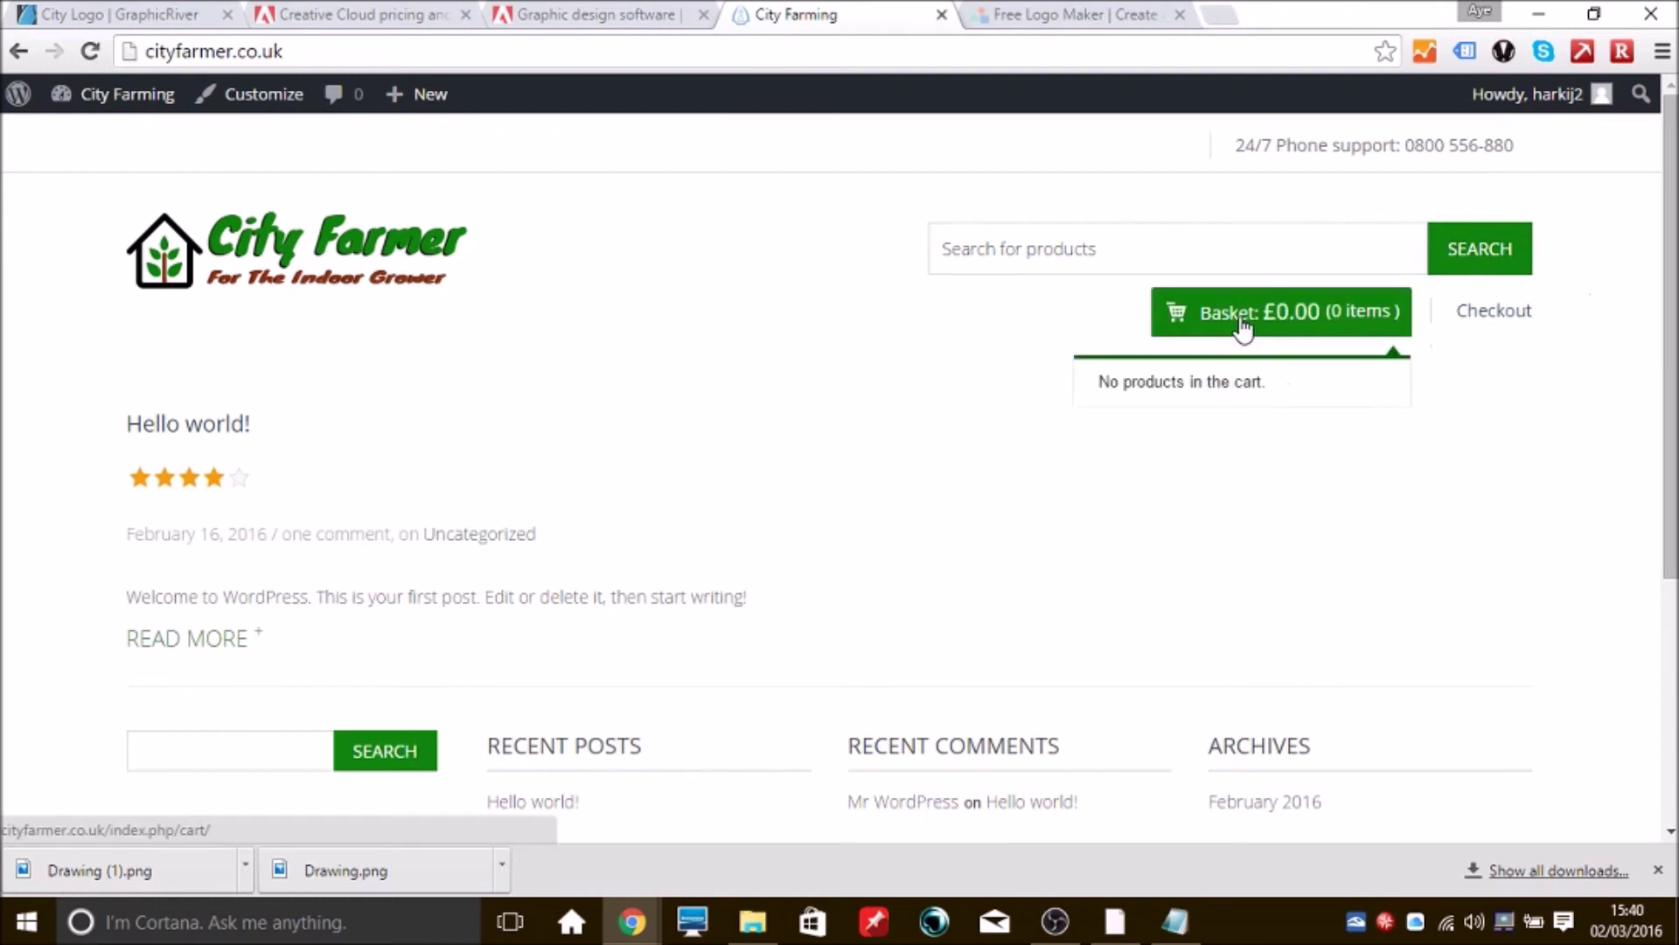